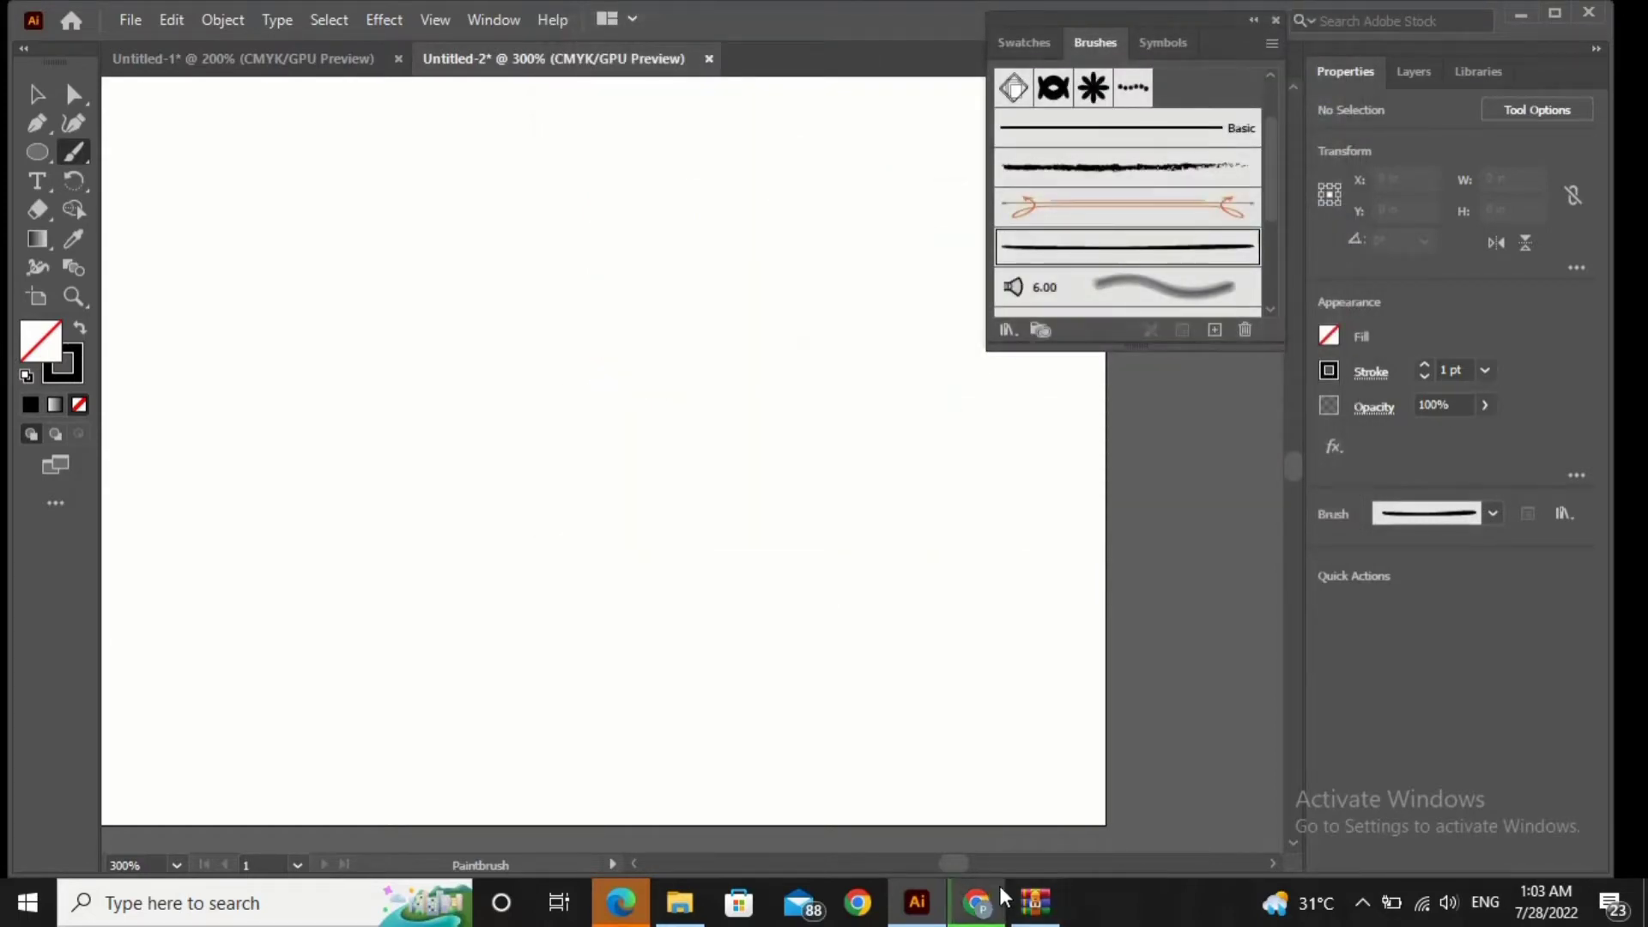
- Switch to Chrome and copy the Illustrator Wedge Brushes preview image from the Google image results
{"action": "mouse_move", "coordinate": [999, 894]}
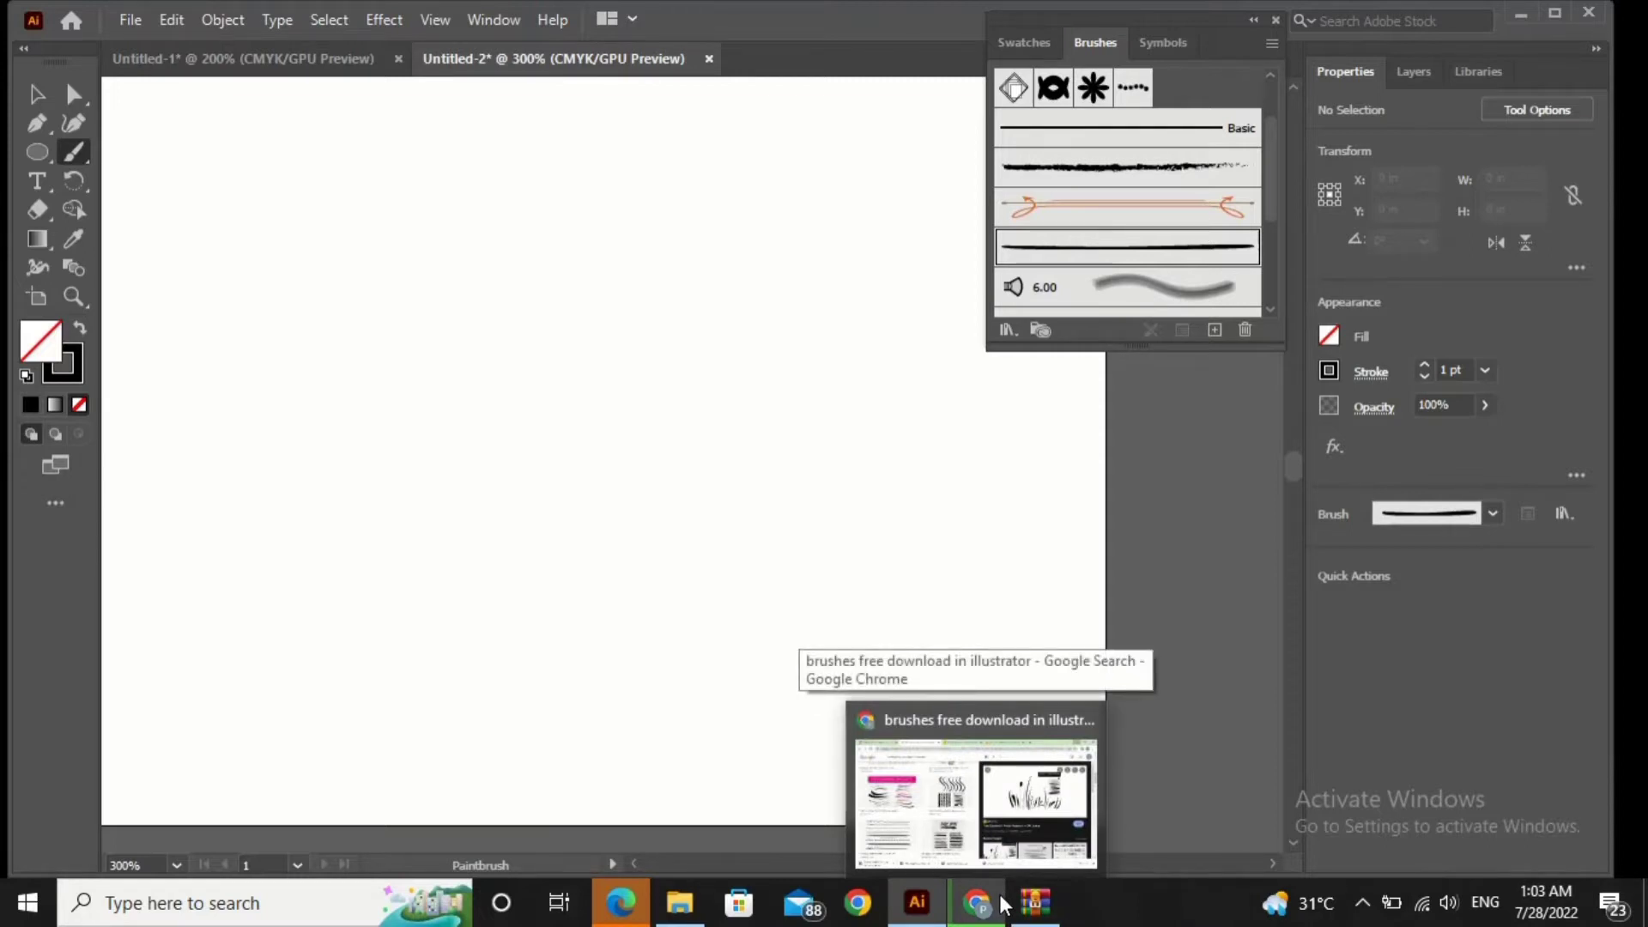
{"action": "left_click", "coordinate": [979, 915]}
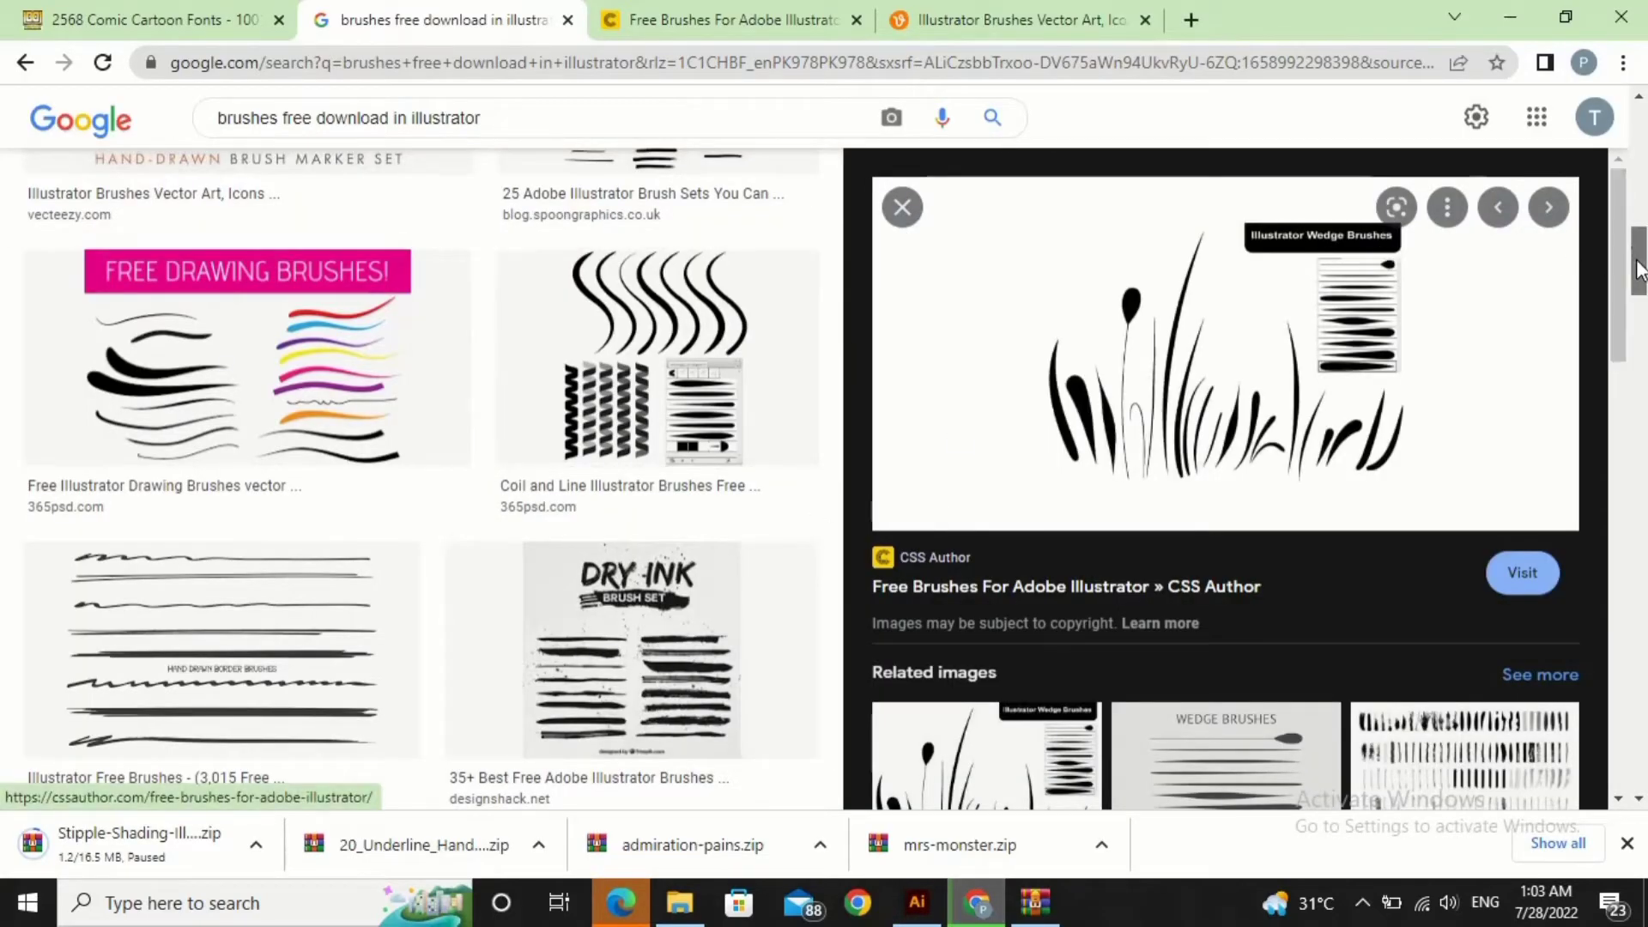
{"action": "mouse_move", "coordinate": [1630, 270]}
{"action": "left_mouse_down"}
{"action": "mouse_move", "coordinate": [1630, 154]}
{"action": "mouse_move", "coordinate": [1639, 335]}
{"action": "left_mouse_up"}
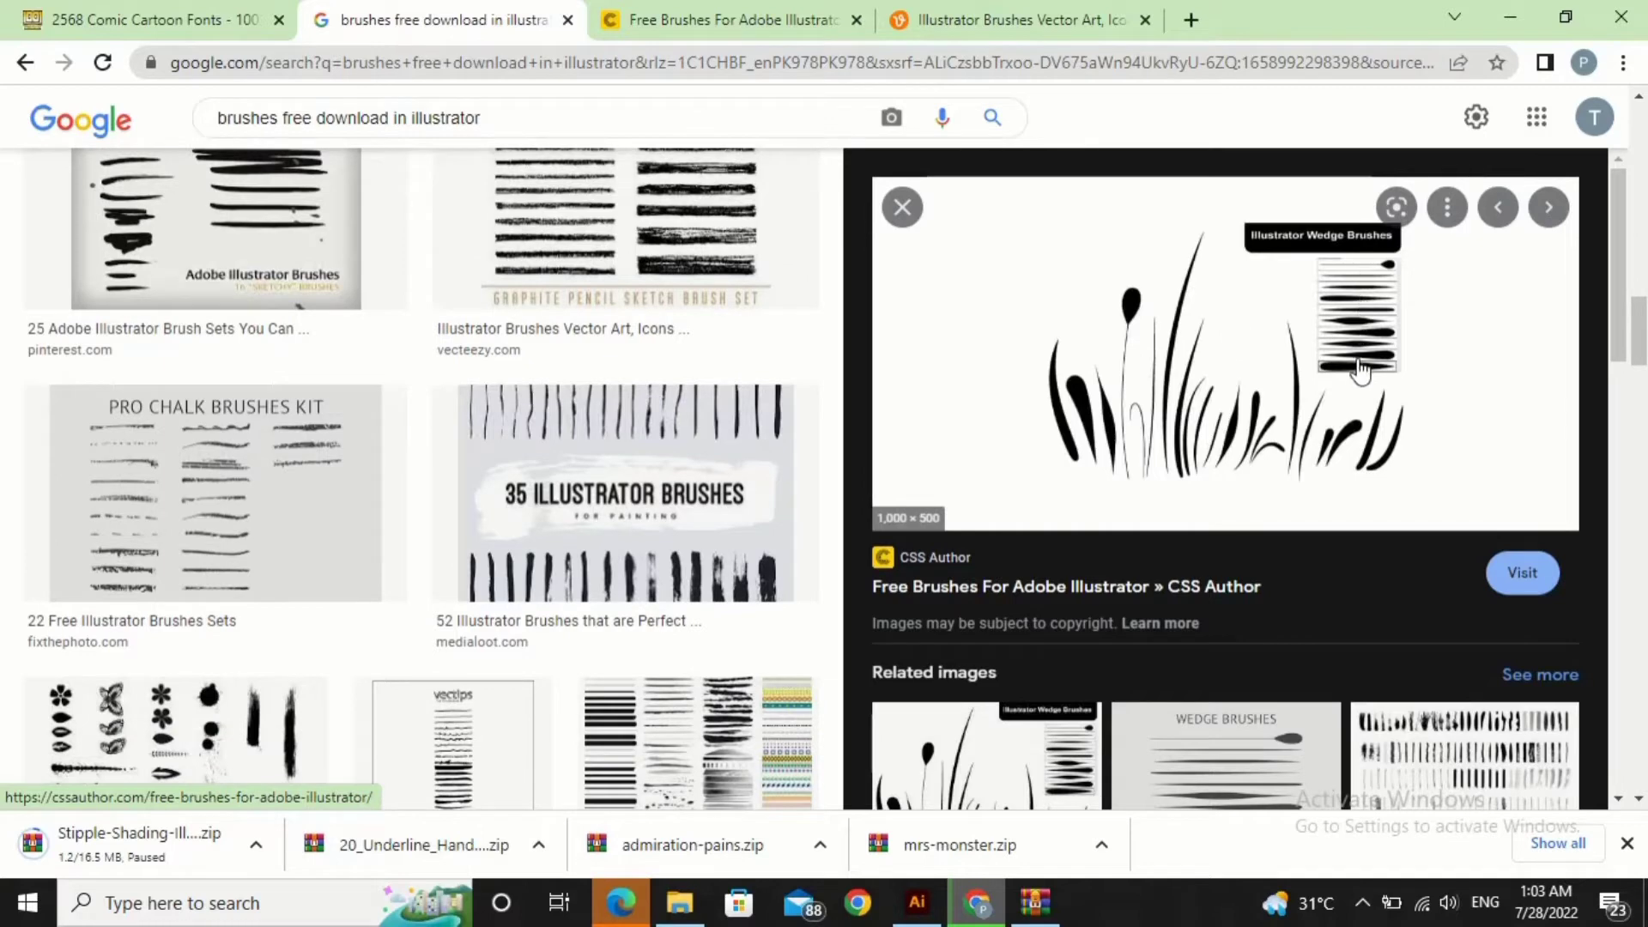
{"action": "right_click", "coordinate": [1118, 388]}
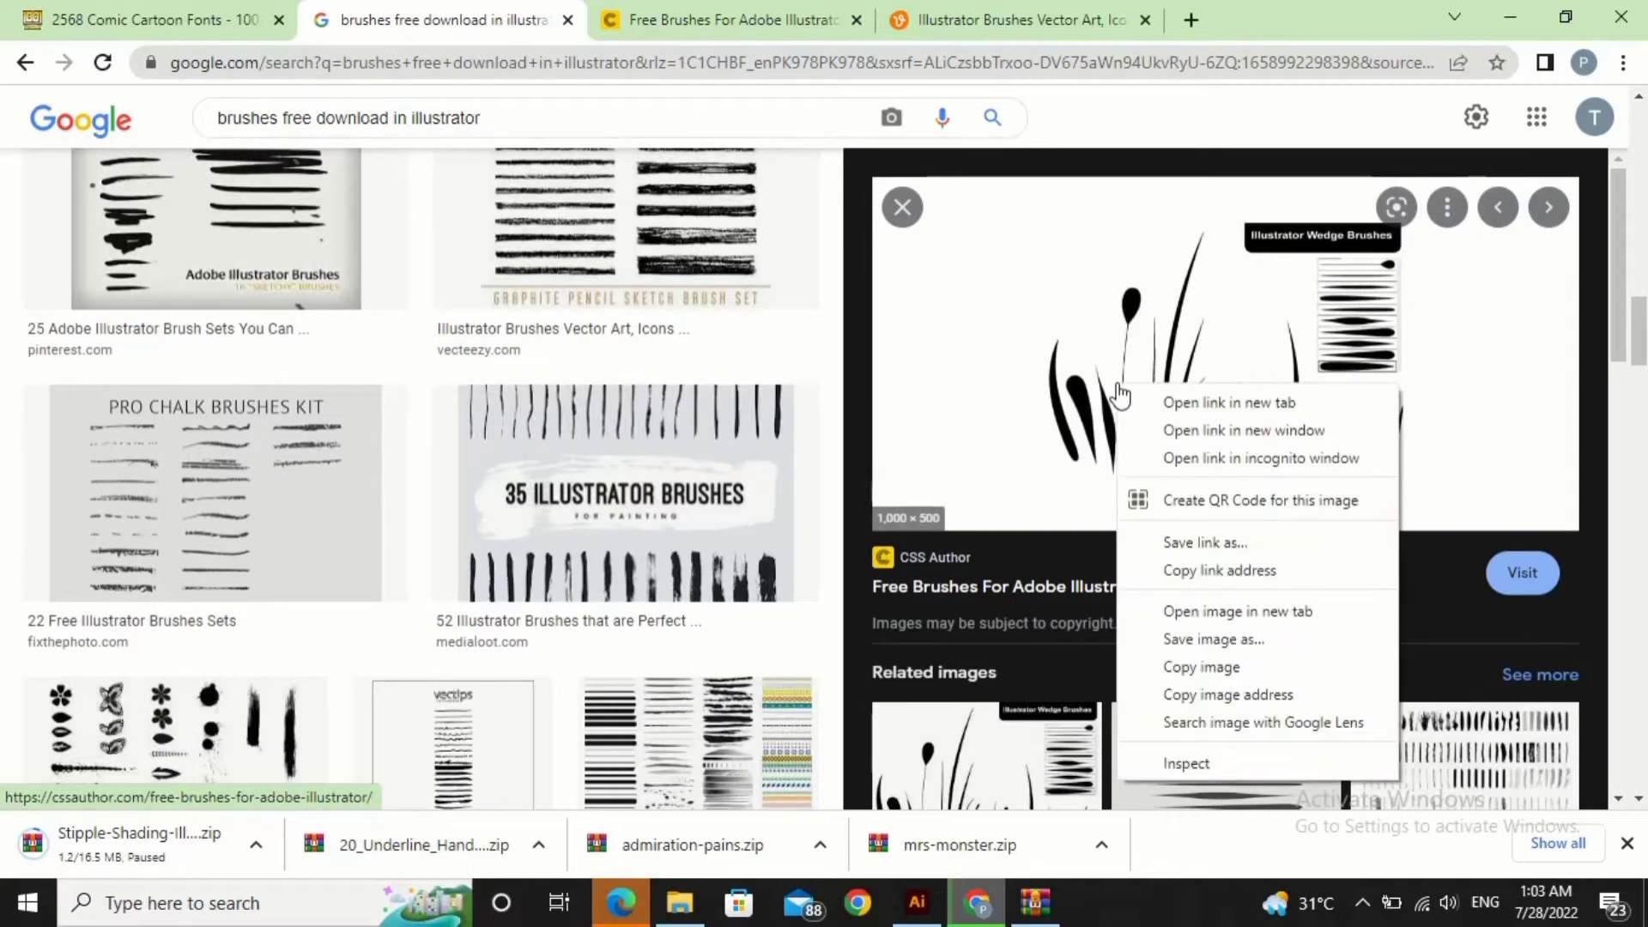
{"action": "left_click", "coordinate": [1159, 666]}
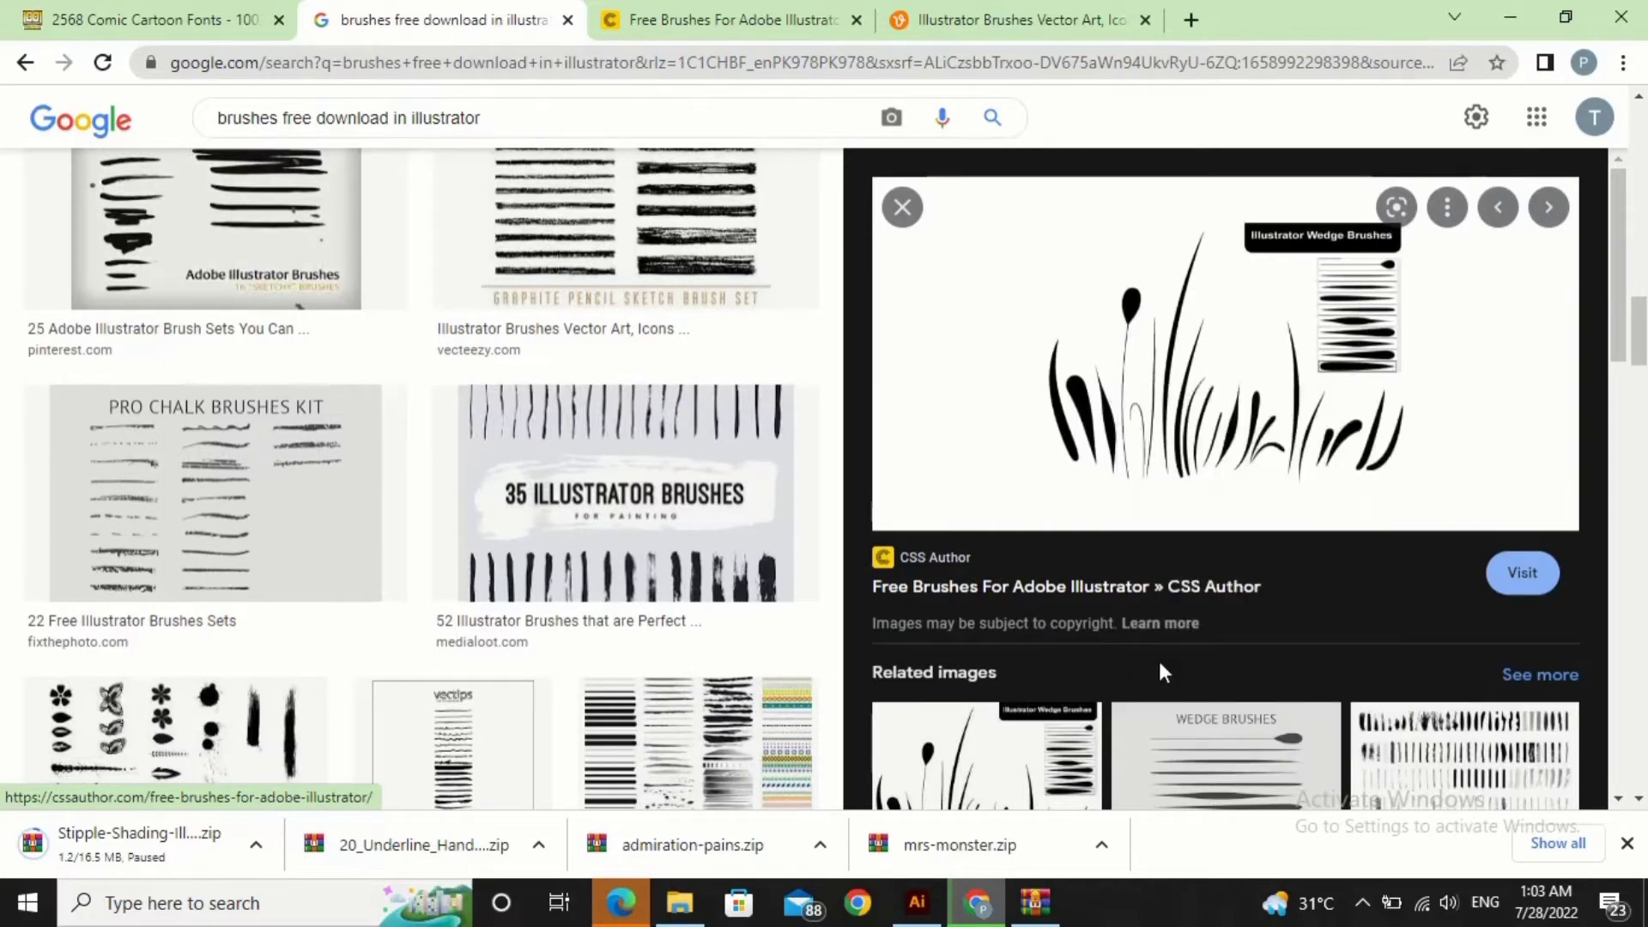
- Switch to Illustrator and paste the copied wedge brushes image into the Untitled-2 document
{"action": "left_click", "coordinate": [917, 901]}
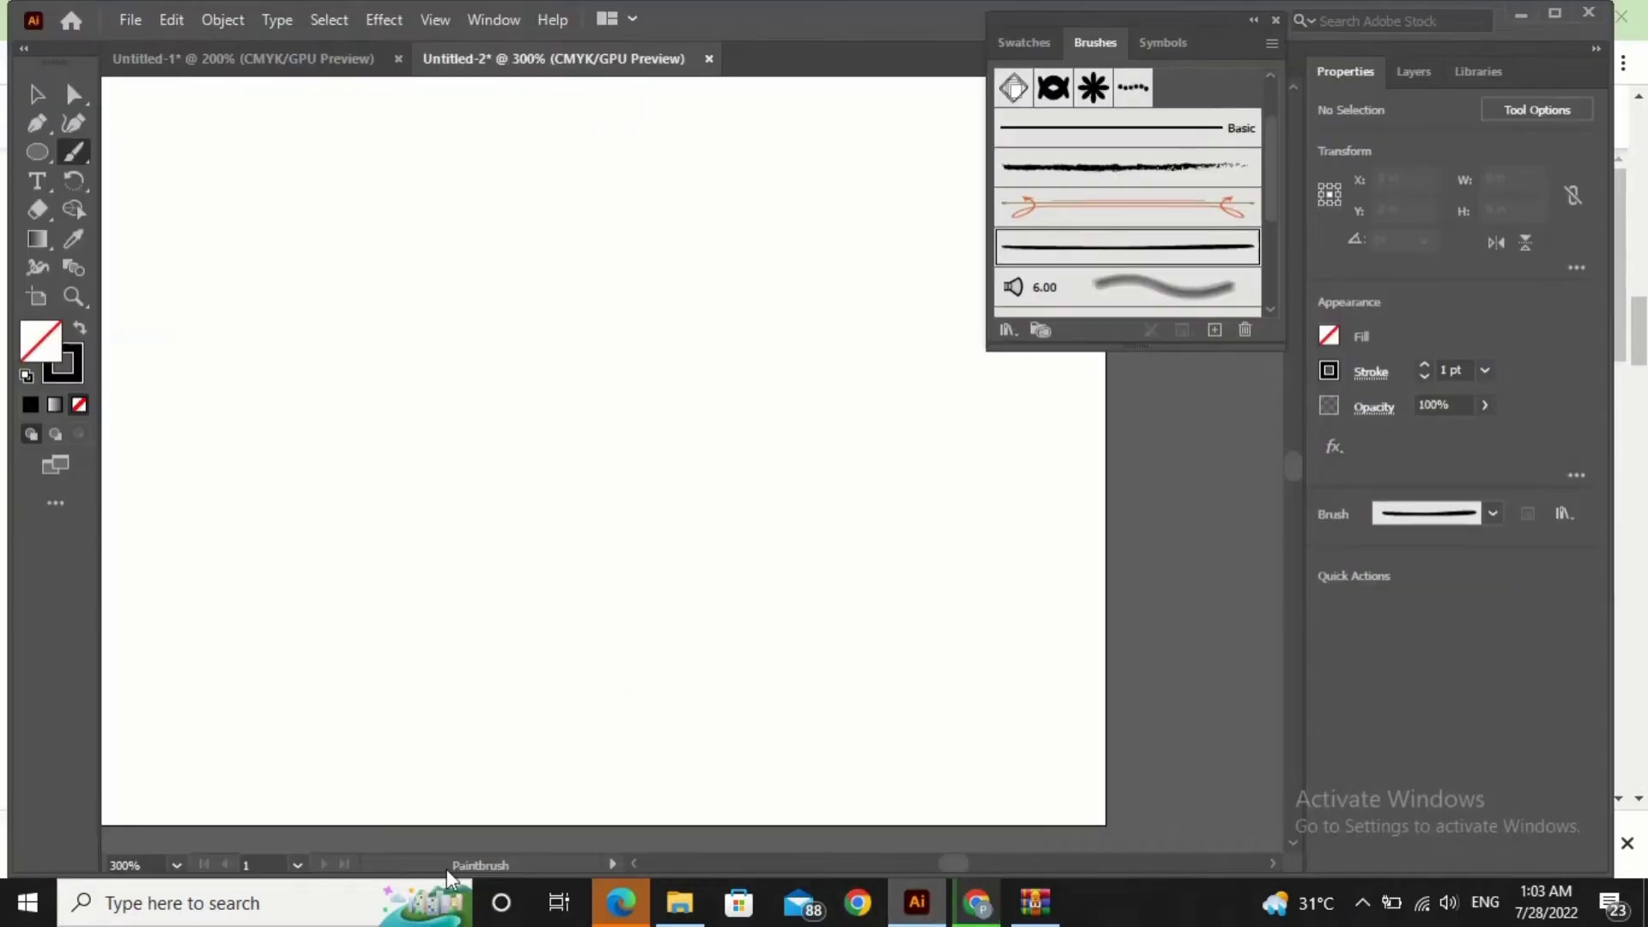
{"action": "key", "text": "ctrl+v"}
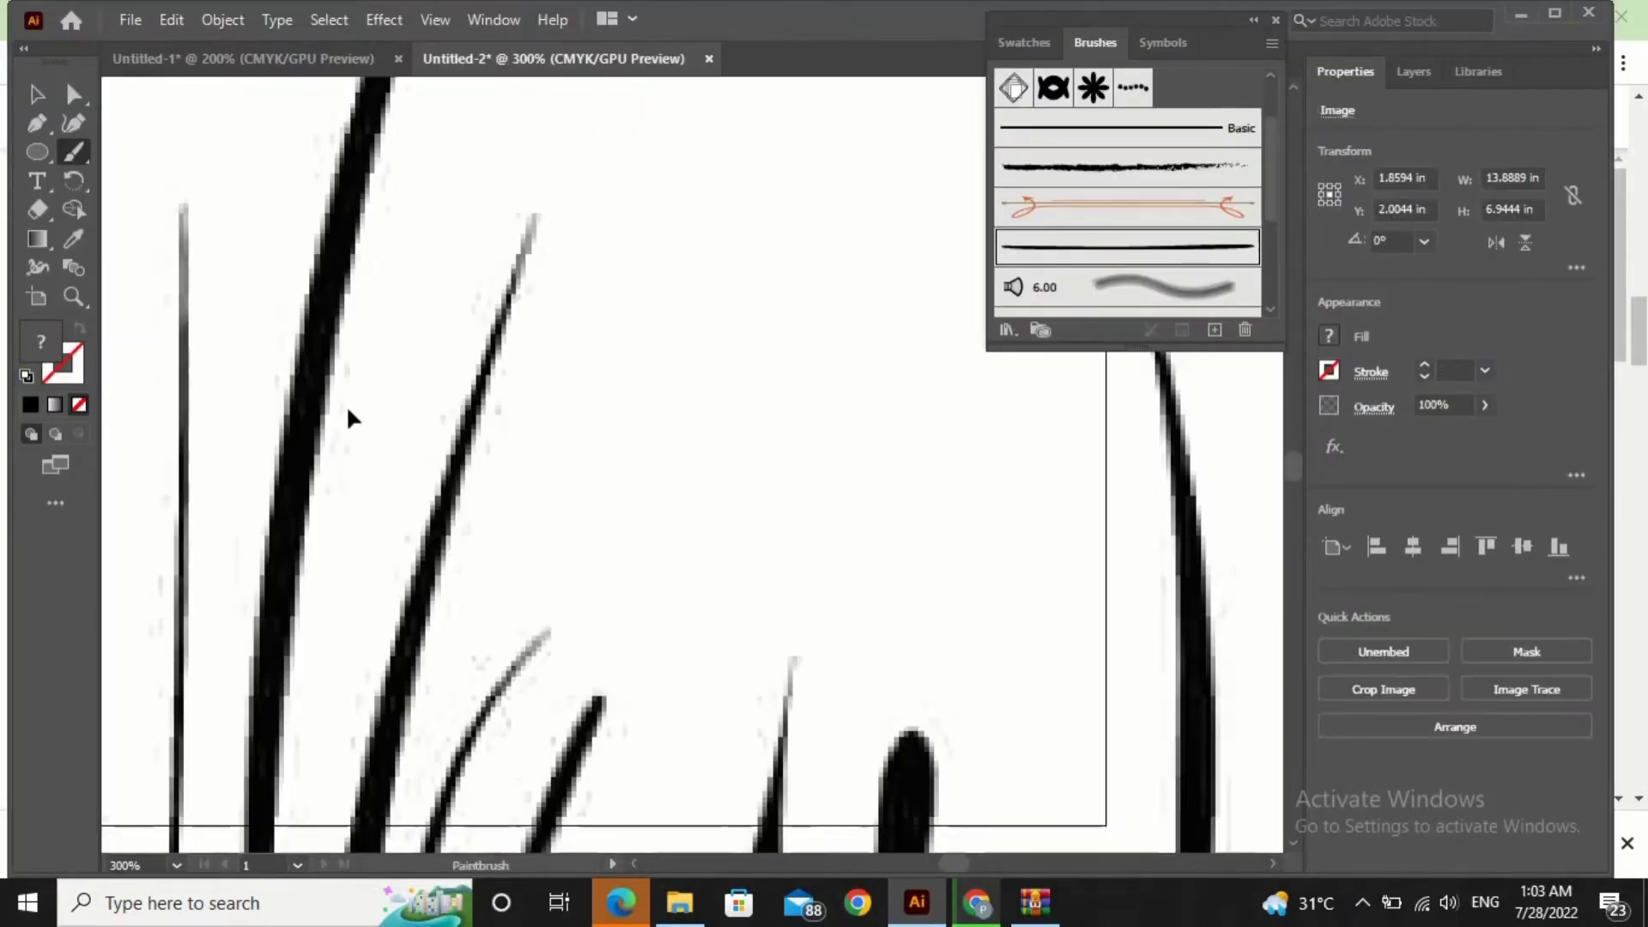
{"action": "key", "text": "ctrl+minus"}
{"action": "key", "text": "ctrl+minus"}
{"action": "key", "text": "ctrl+minus"}
{"action": "key", "text": "ctrl+minus"}
{"action": "key", "text": "ctrl+minus"}
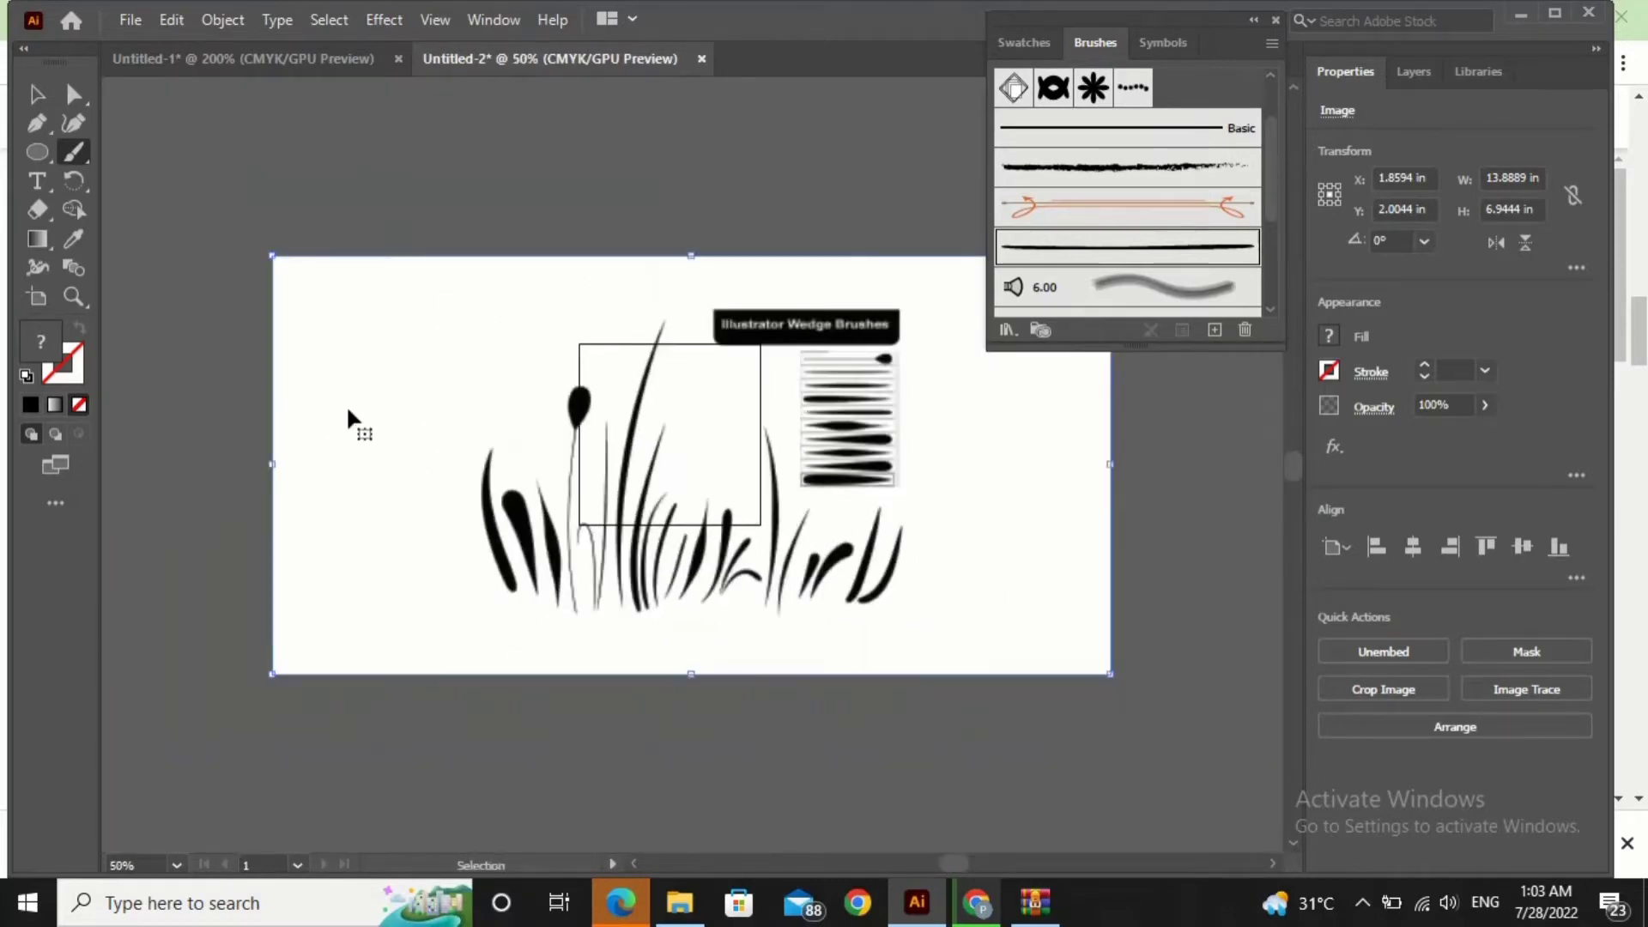
{"action": "key", "text": "ctrl+plus"}
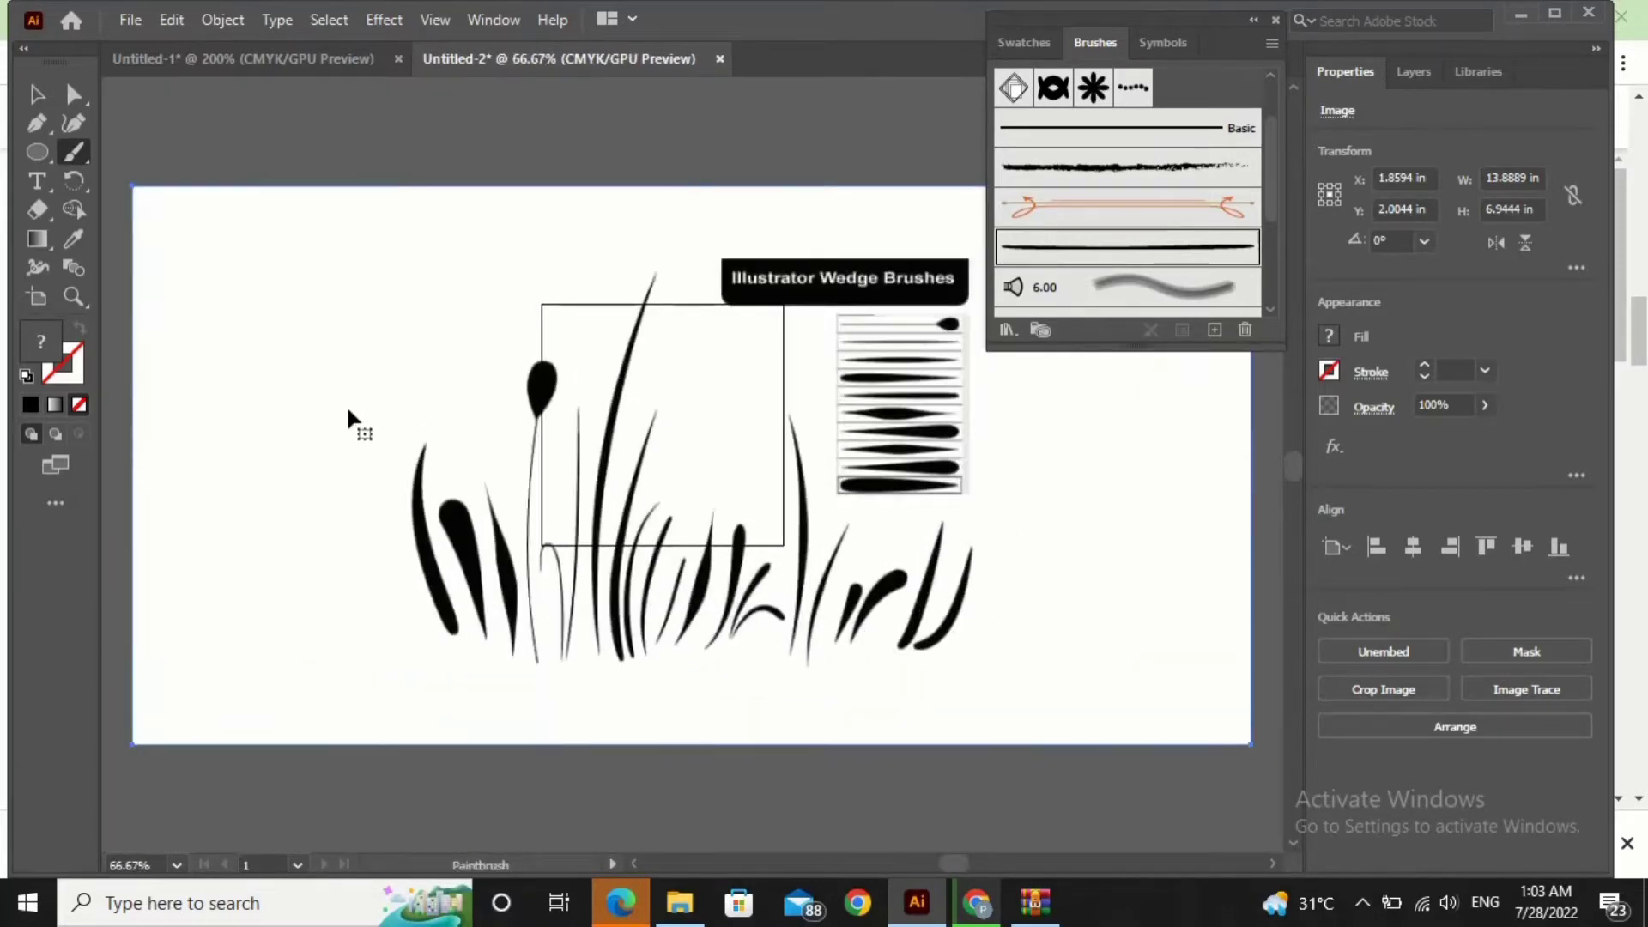
- Scale the pasted image down to about 4.74 × 3.47 in and move it over the artboard
{"action": "left_click", "coordinate": [36, 92]}
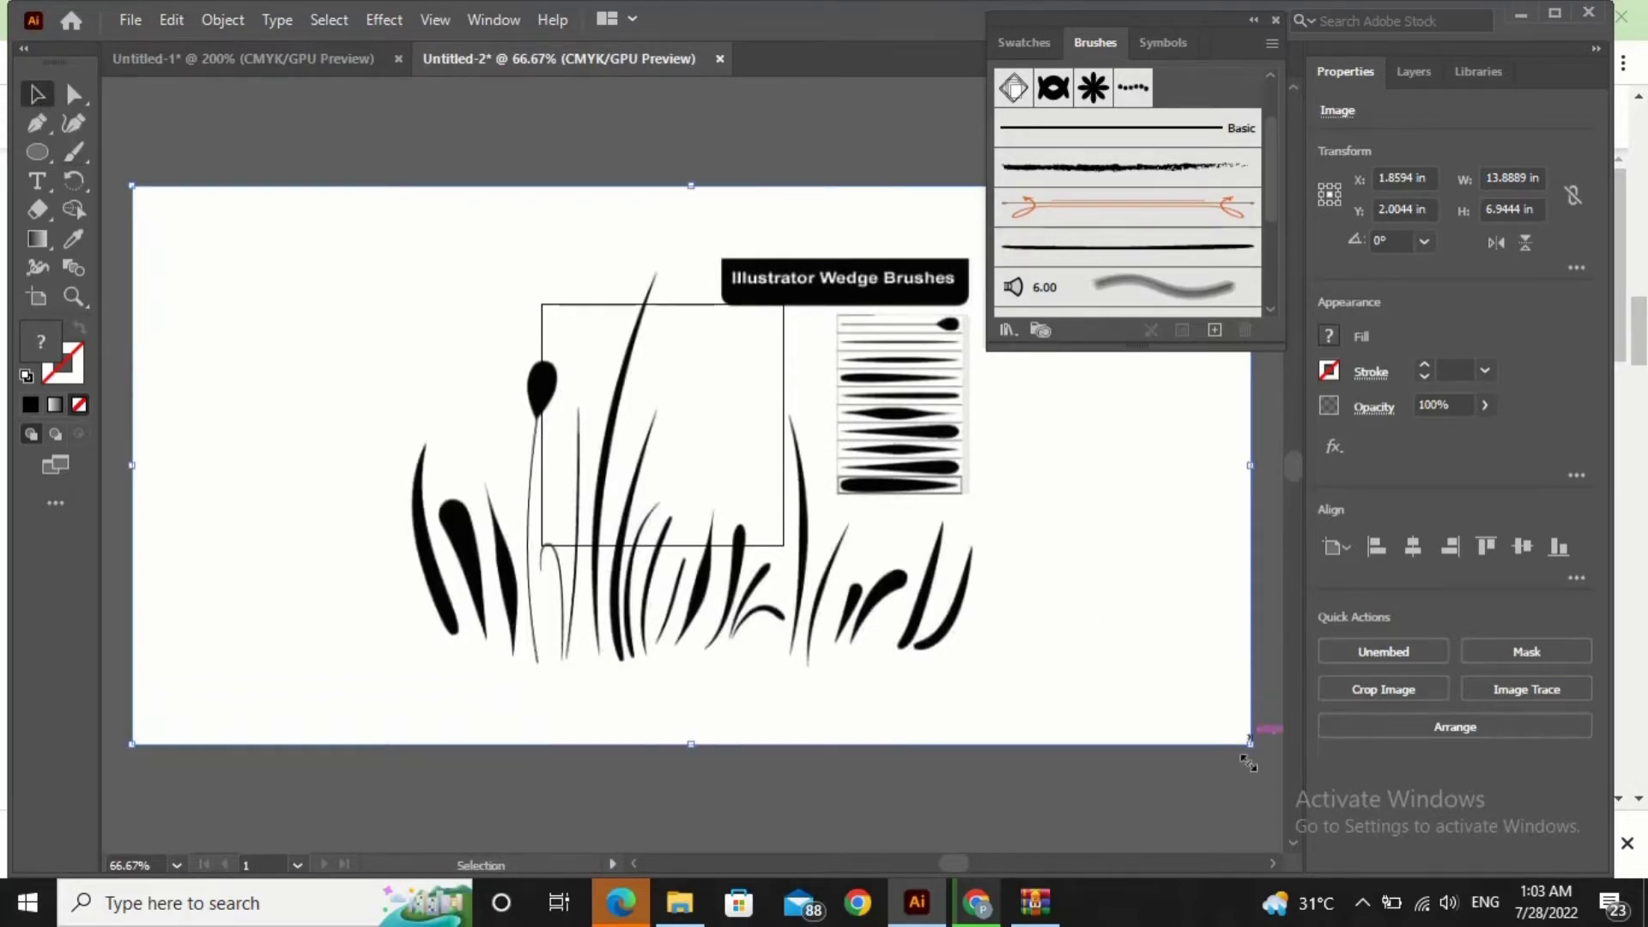
{"action": "left_click_drag", "start_coordinate": [1246, 749], "coordinate": [506, 459]}
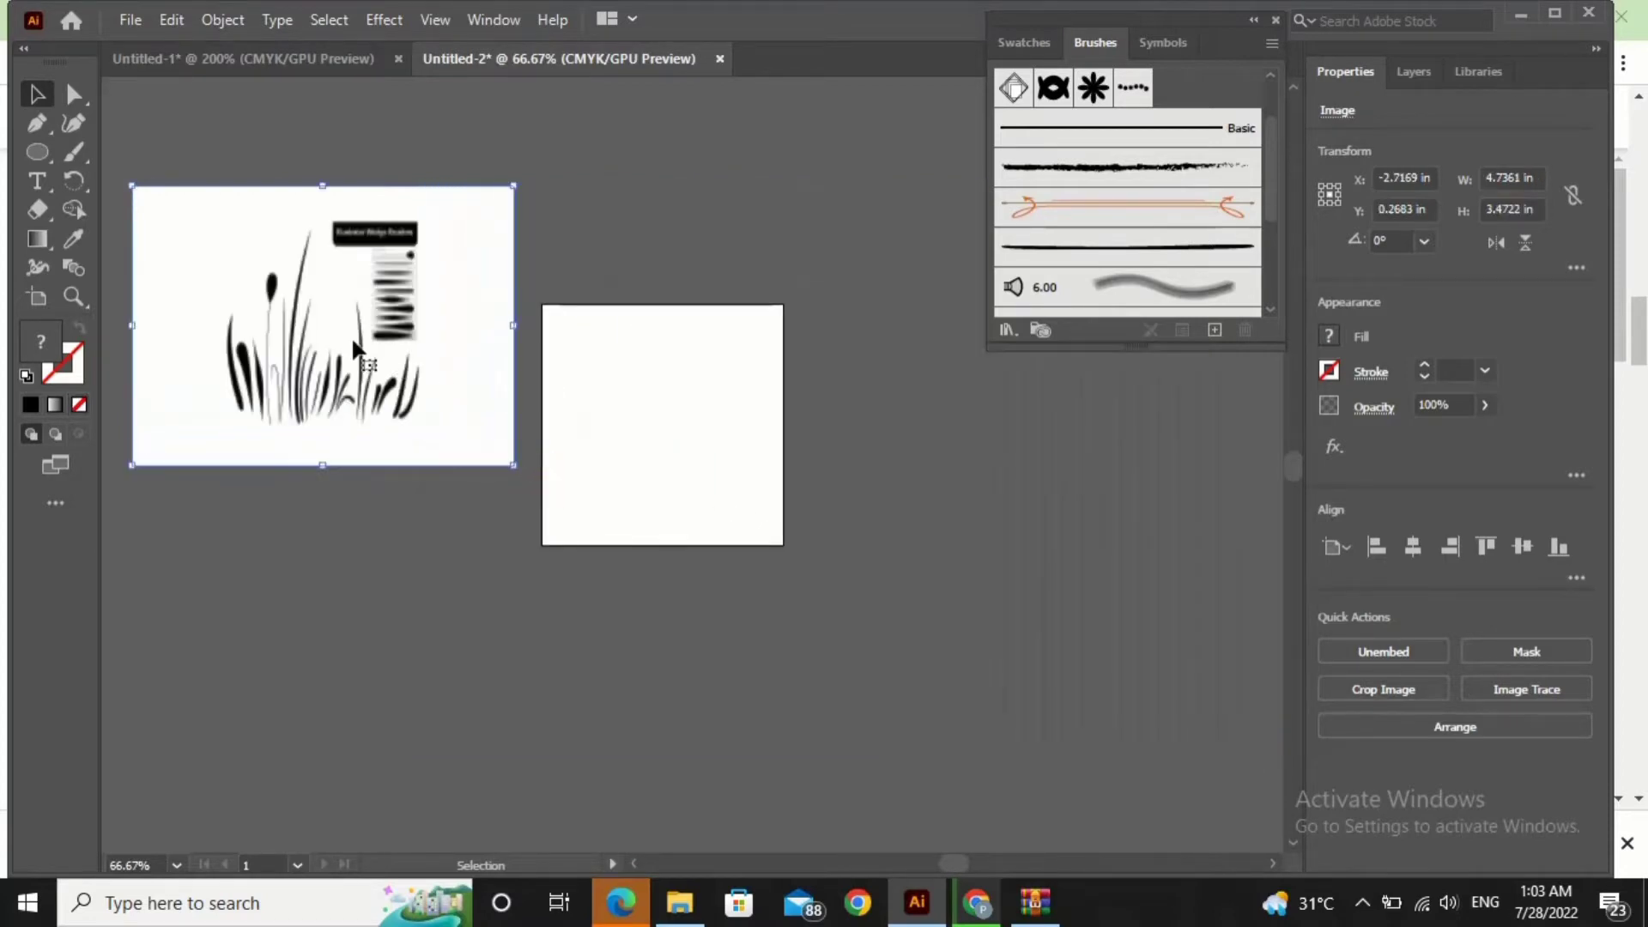
{"action": "left_click_drag", "start_coordinate": [339, 338], "coordinate": [656, 431]}
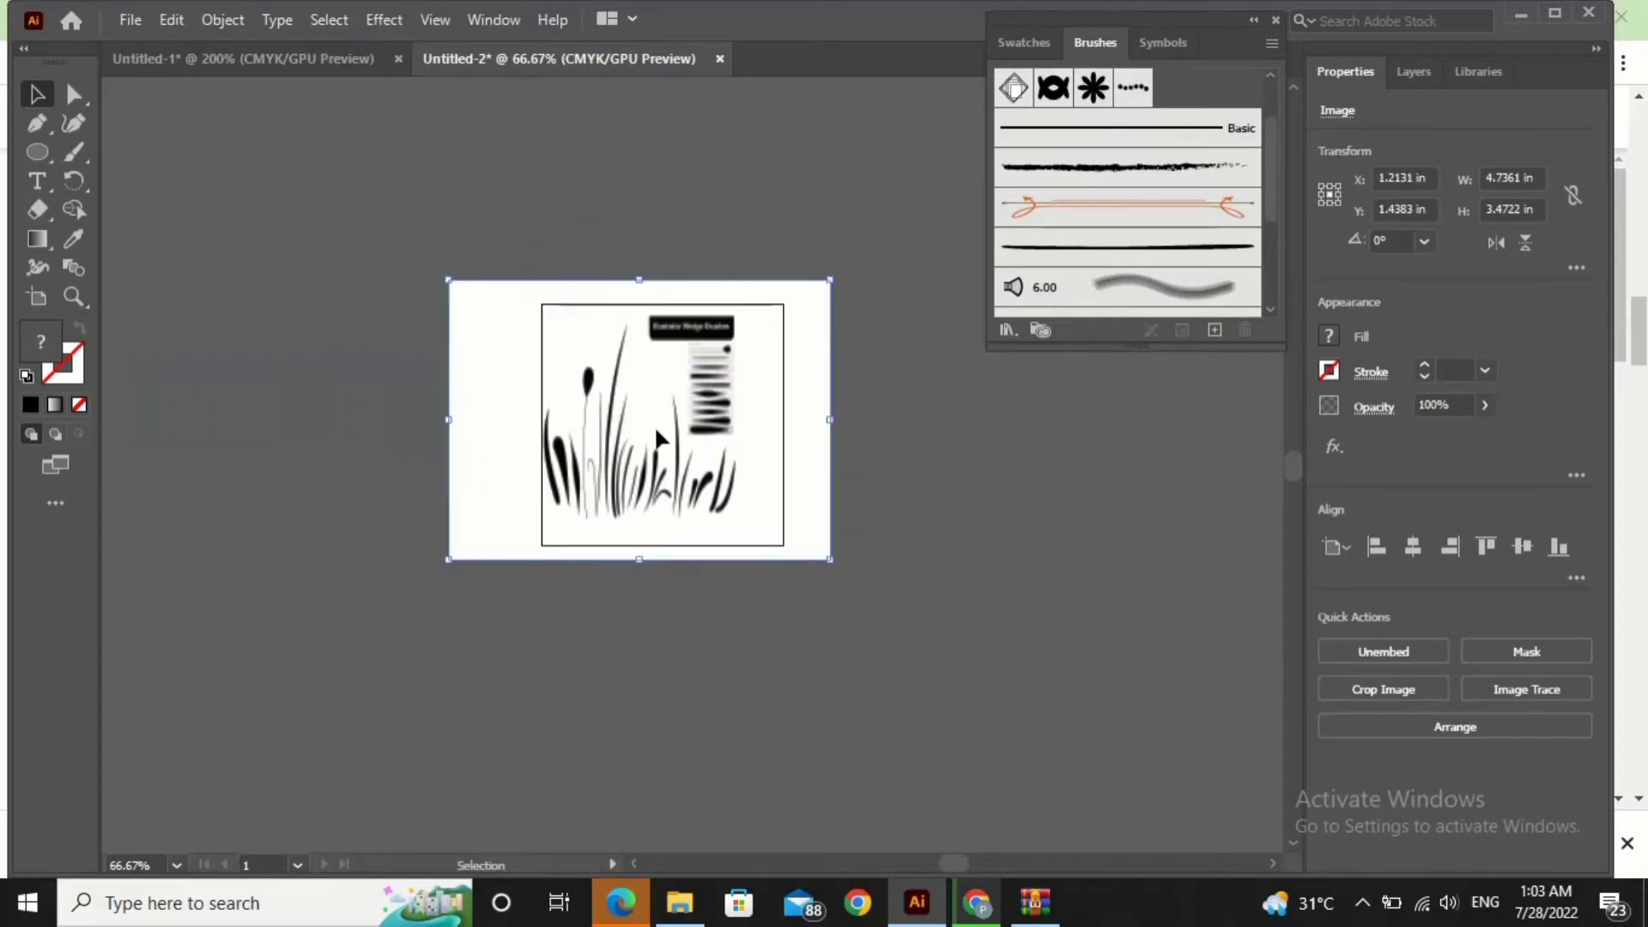
{"action": "key", "text": "ctrl+equal"}
{"action": "key", "text": "ctrl+equal"}
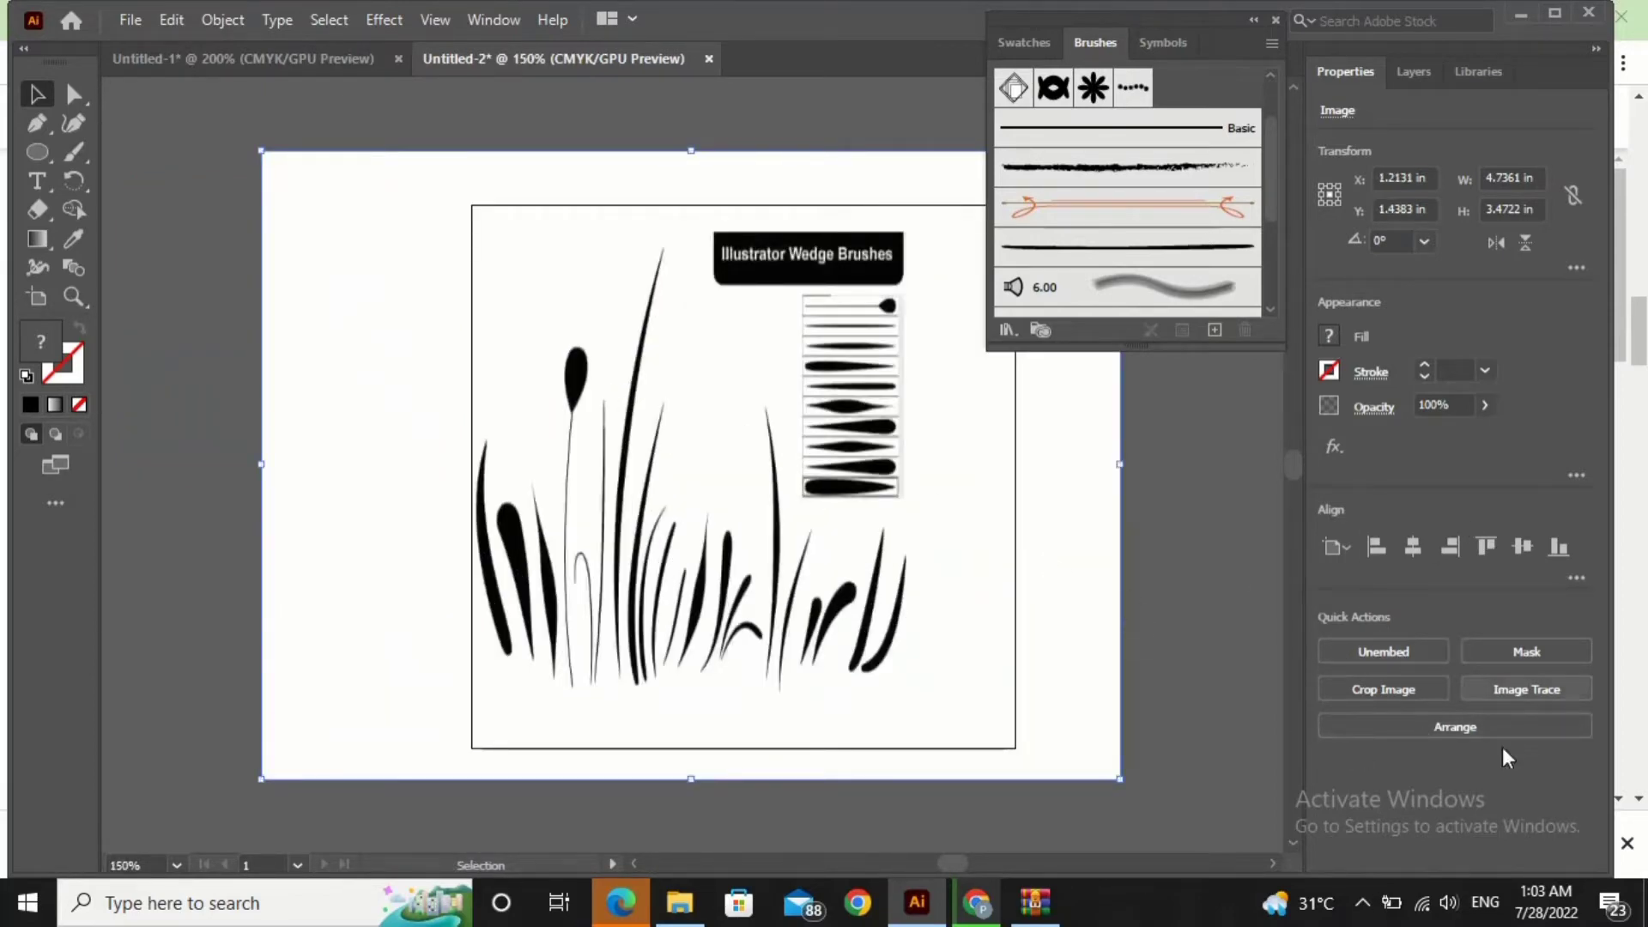
- Image Trace the picture with the 6 Colors preset and expand it into paths in an isolated group
{"action": "left_click", "coordinate": [1520, 690]}
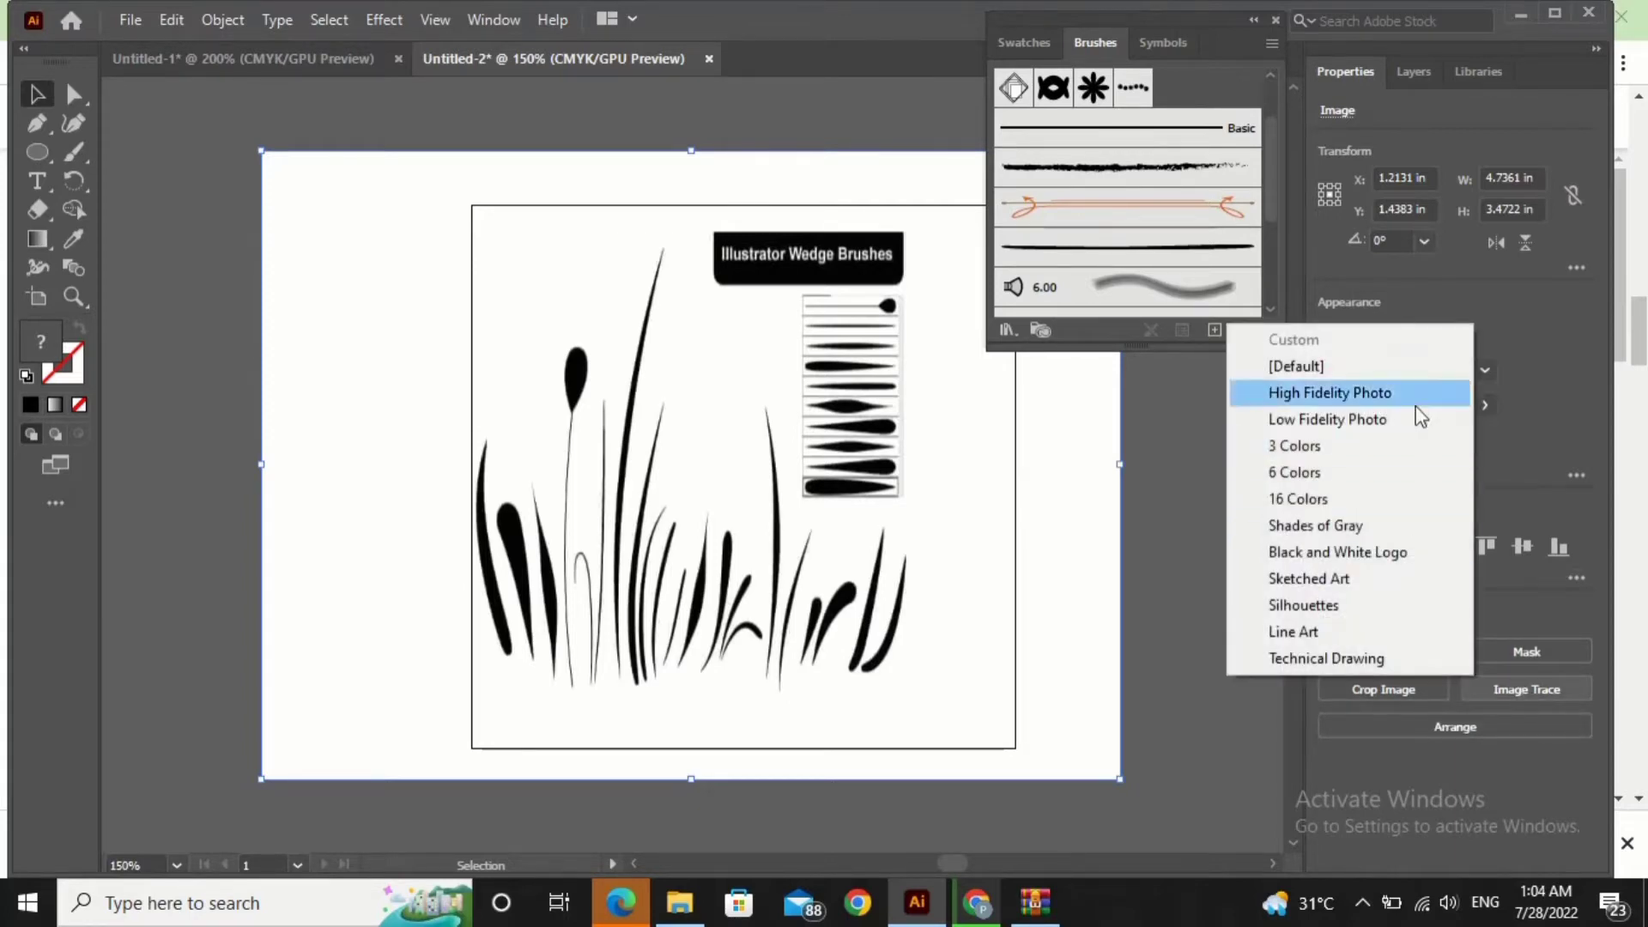
{"action": "left_click", "coordinate": [1423, 463]}
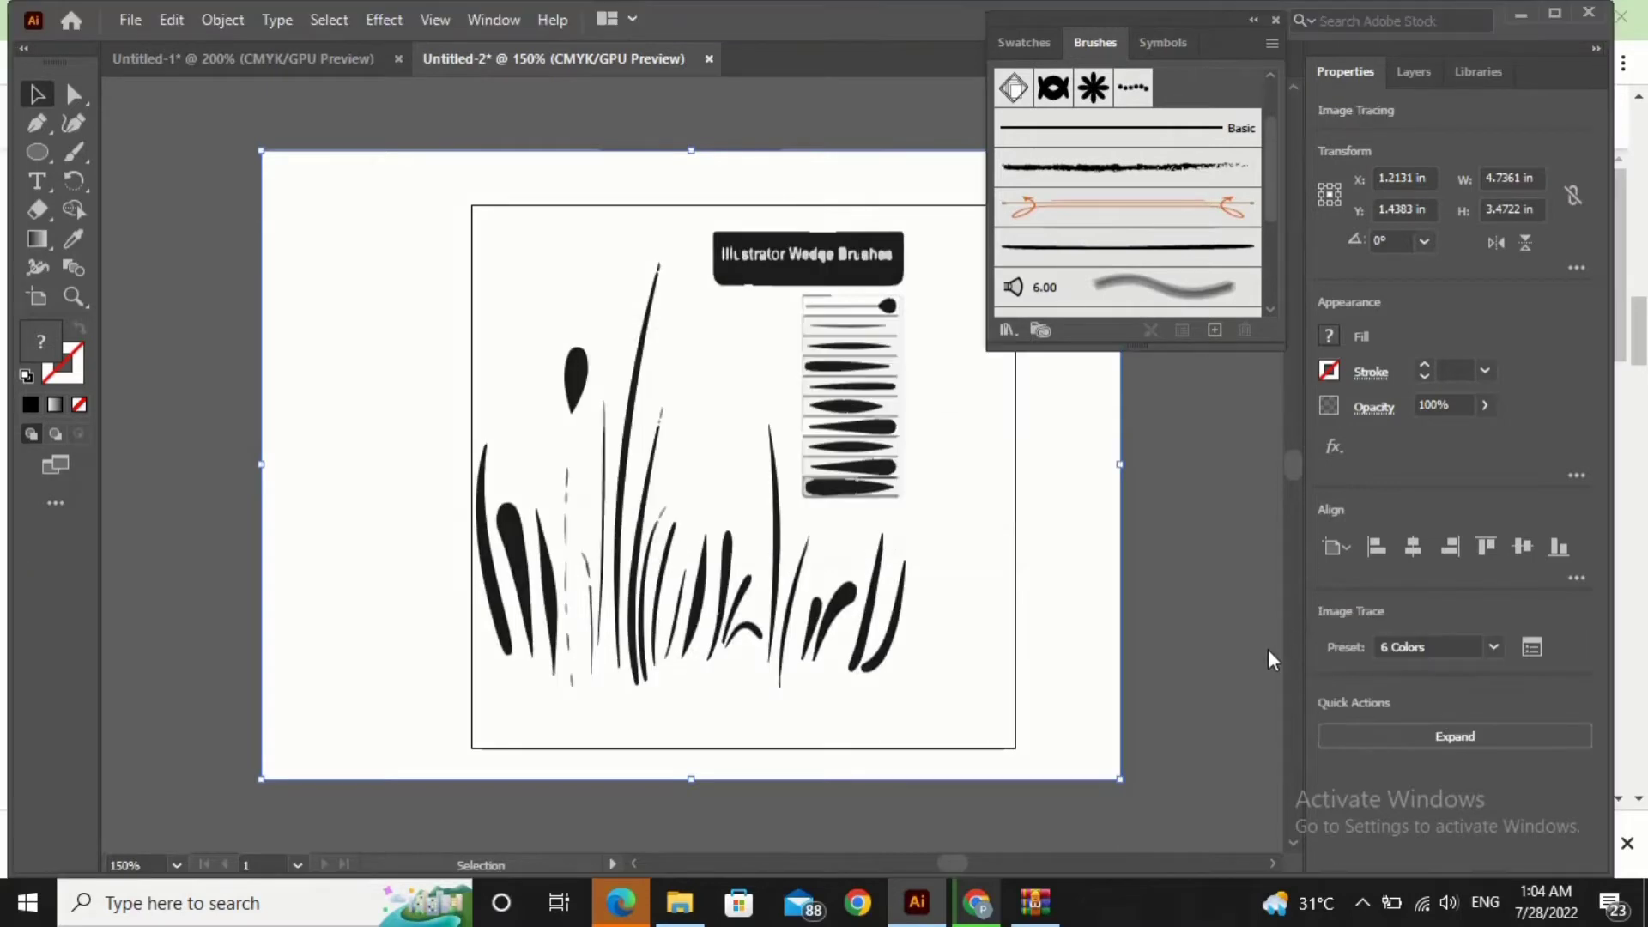
{"action": "left_click", "coordinate": [1481, 735]}
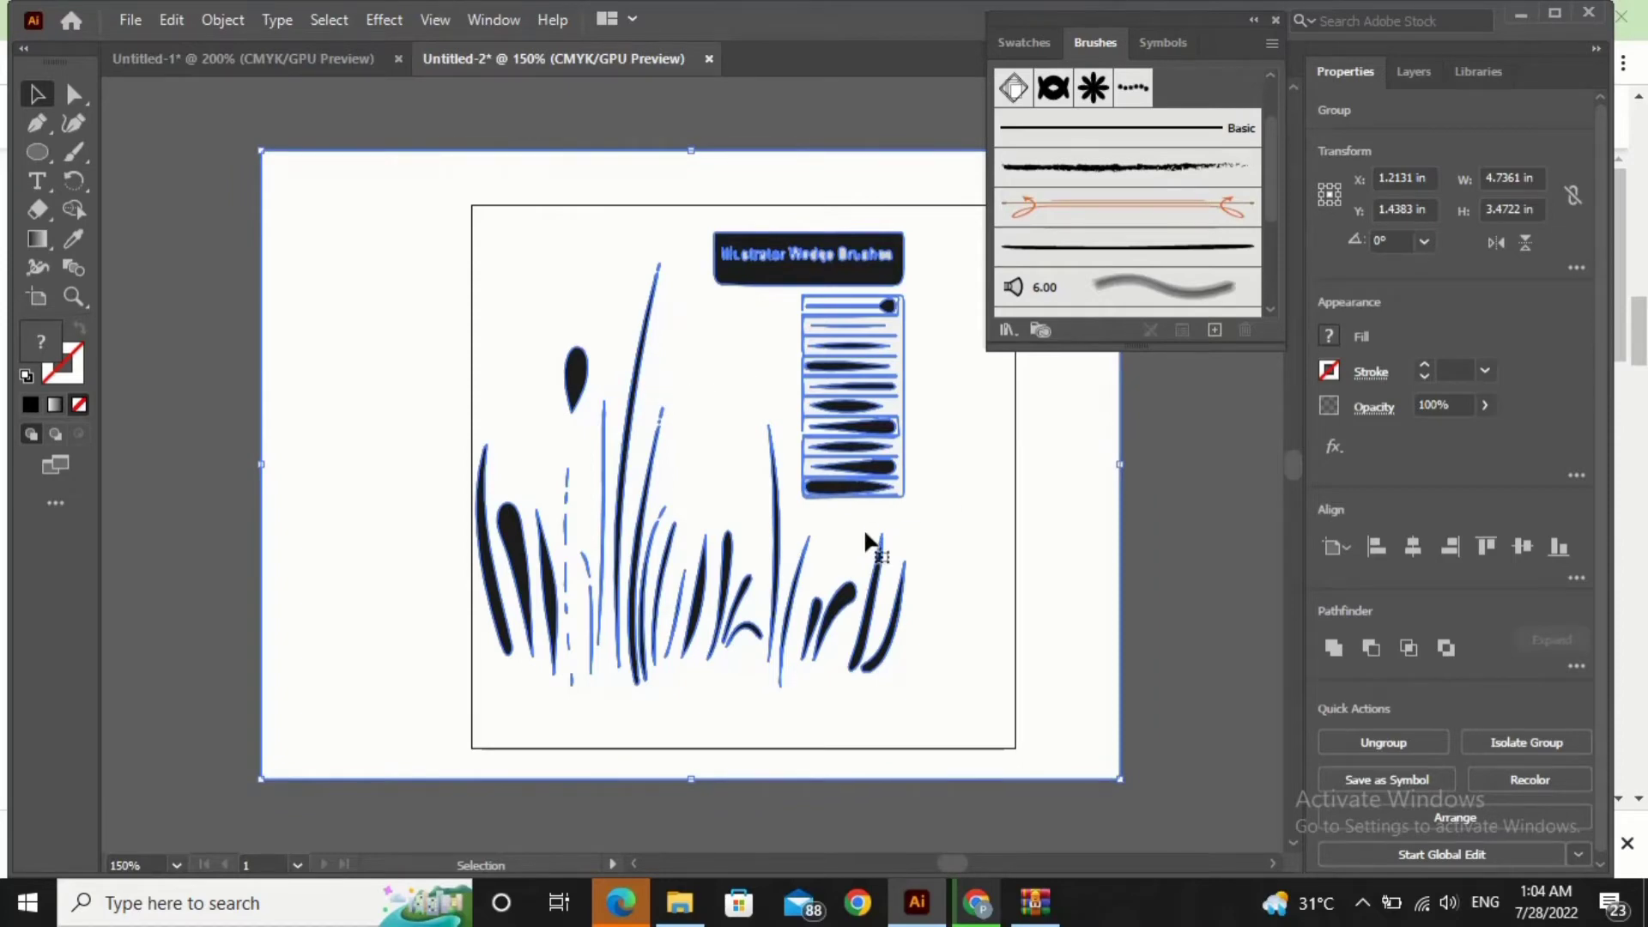
{"action": "left_click", "coordinate": [1502, 739]}
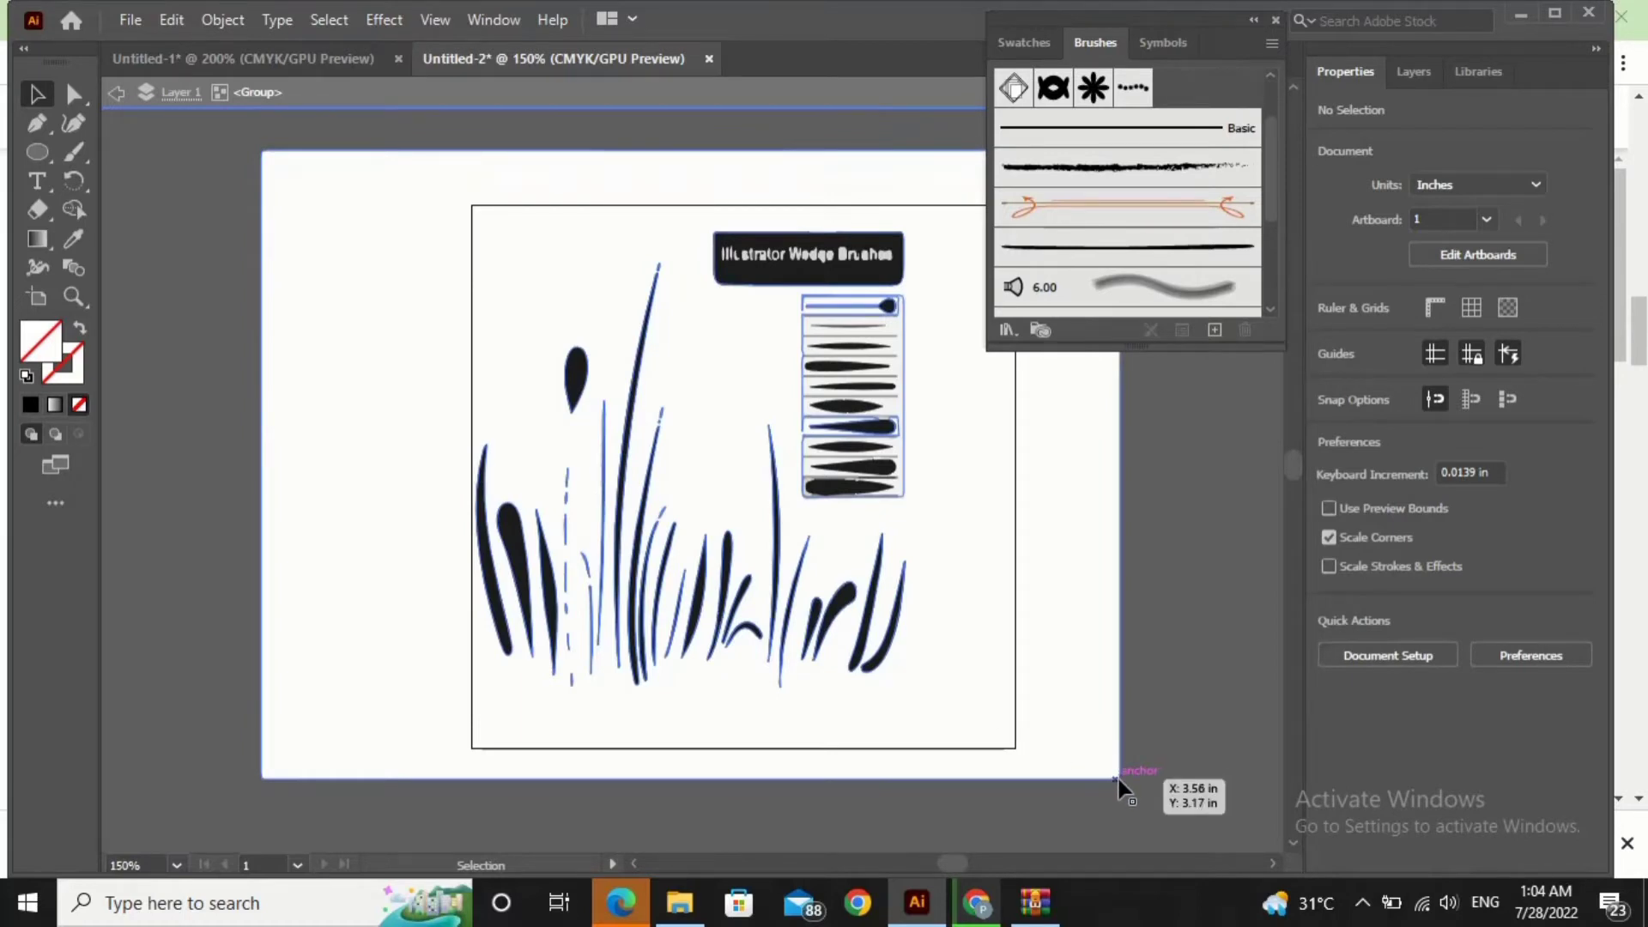
- Move the long blade, pointed oval, thin blade, teardrop and curved wedge out of the traced artwork onto the empty canvas beside it
{"action": "left_click_drag", "start_coordinate": [654, 339], "coordinate": [1201, 485]}
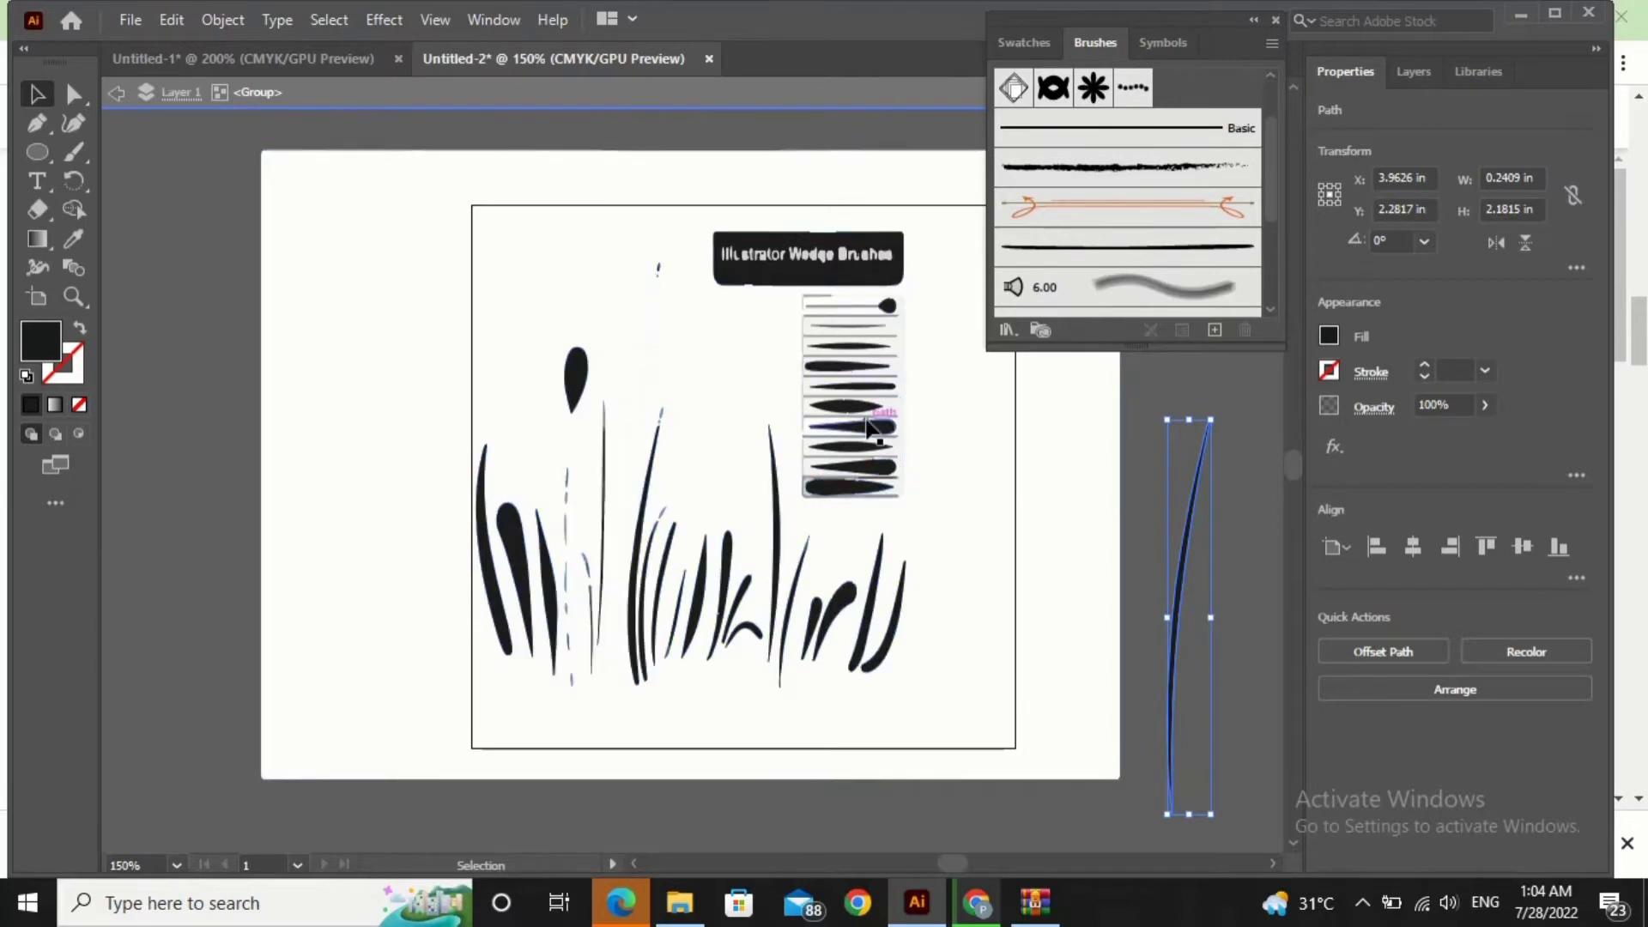
{"action": "mouse_move", "coordinate": [858, 408]}
{"action": "left_mouse_down"}
{"action": "mouse_move", "coordinate": [943, 424]}
{"action": "mouse_move", "coordinate": [980, 624]}
{"action": "mouse_move", "coordinate": [1054, 805]}
{"action": "left_mouse_up"}
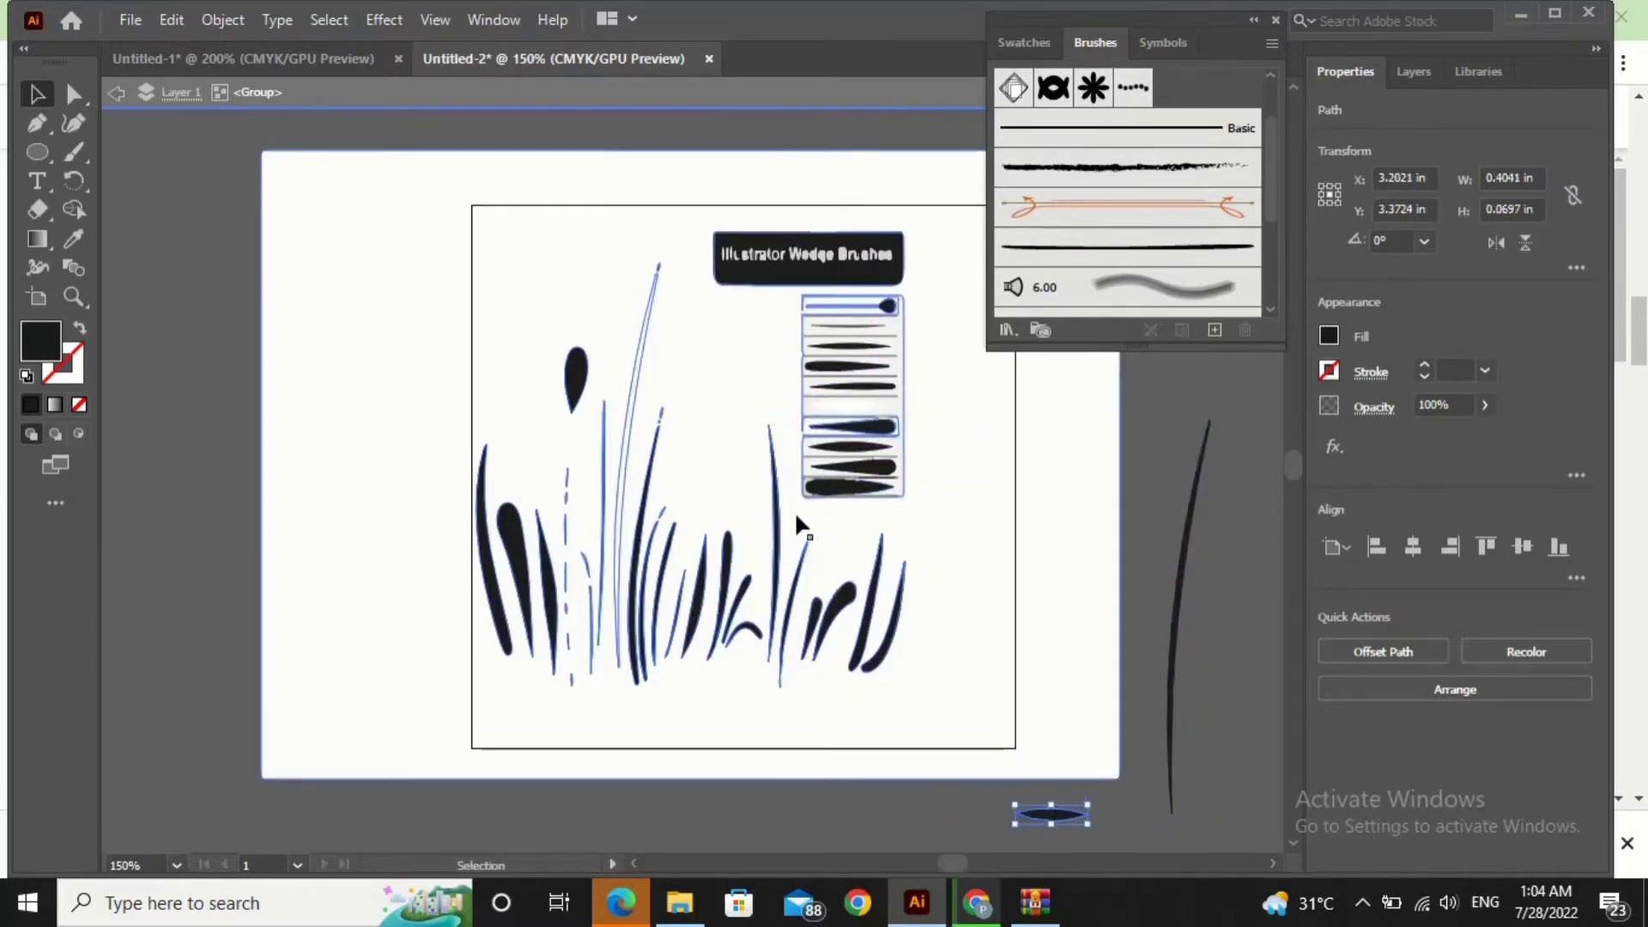
{"action": "left_click_drag", "start_coordinate": [786, 515], "coordinate": [1223, 587]}
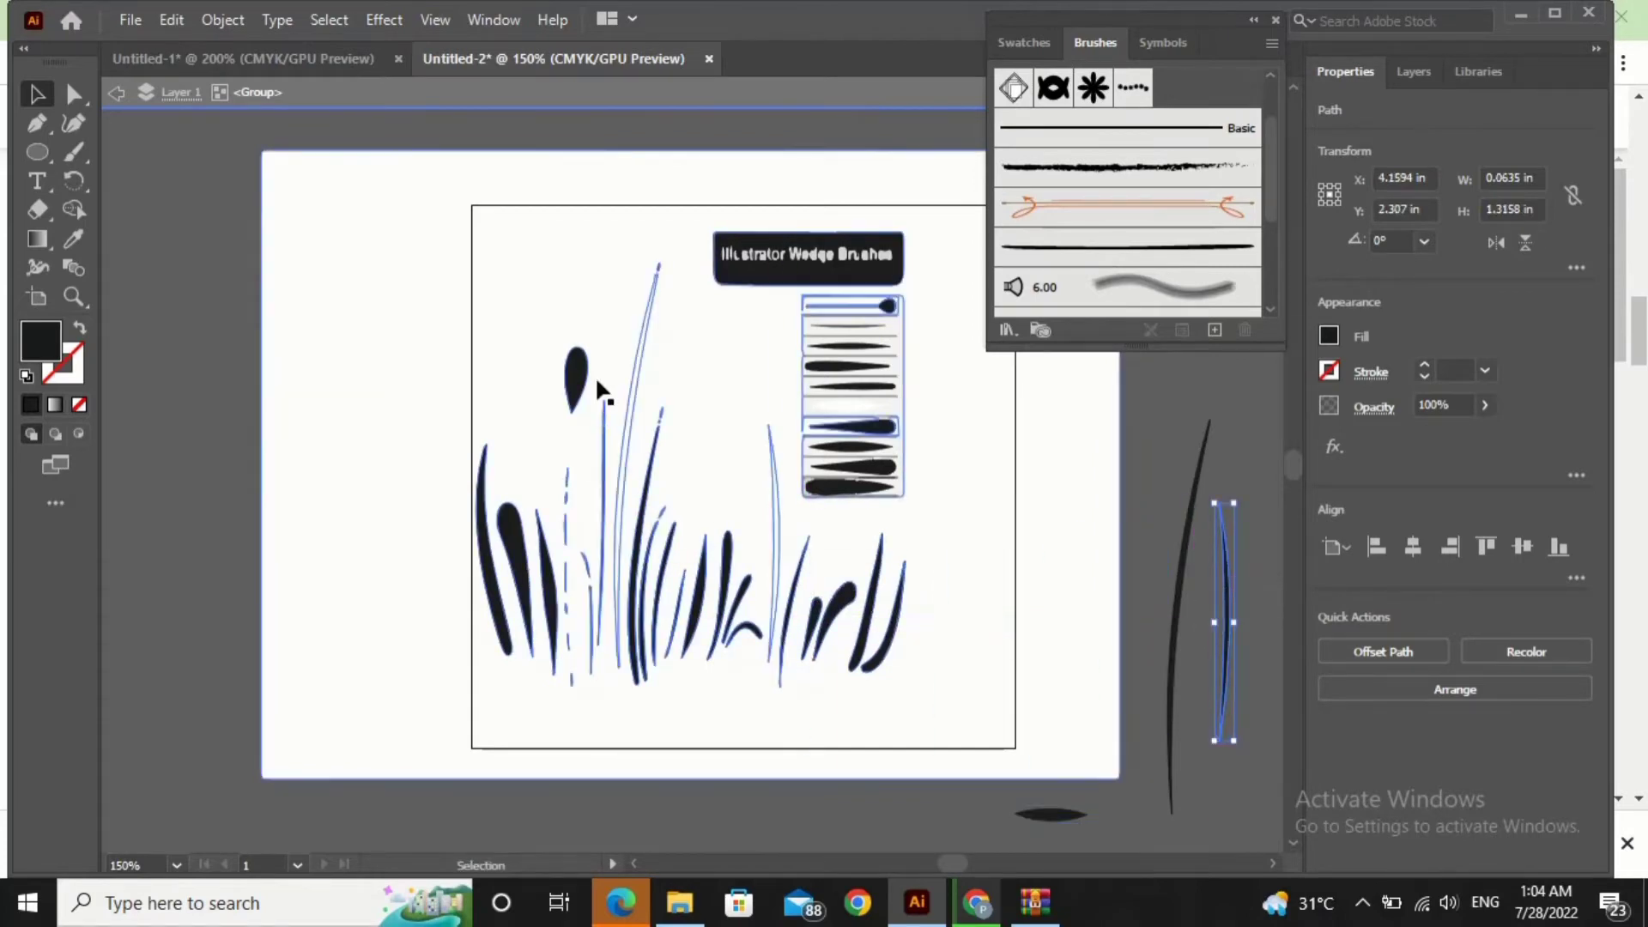
{"action": "left_click_drag", "start_coordinate": [569, 369], "coordinate": [1150, 432]}
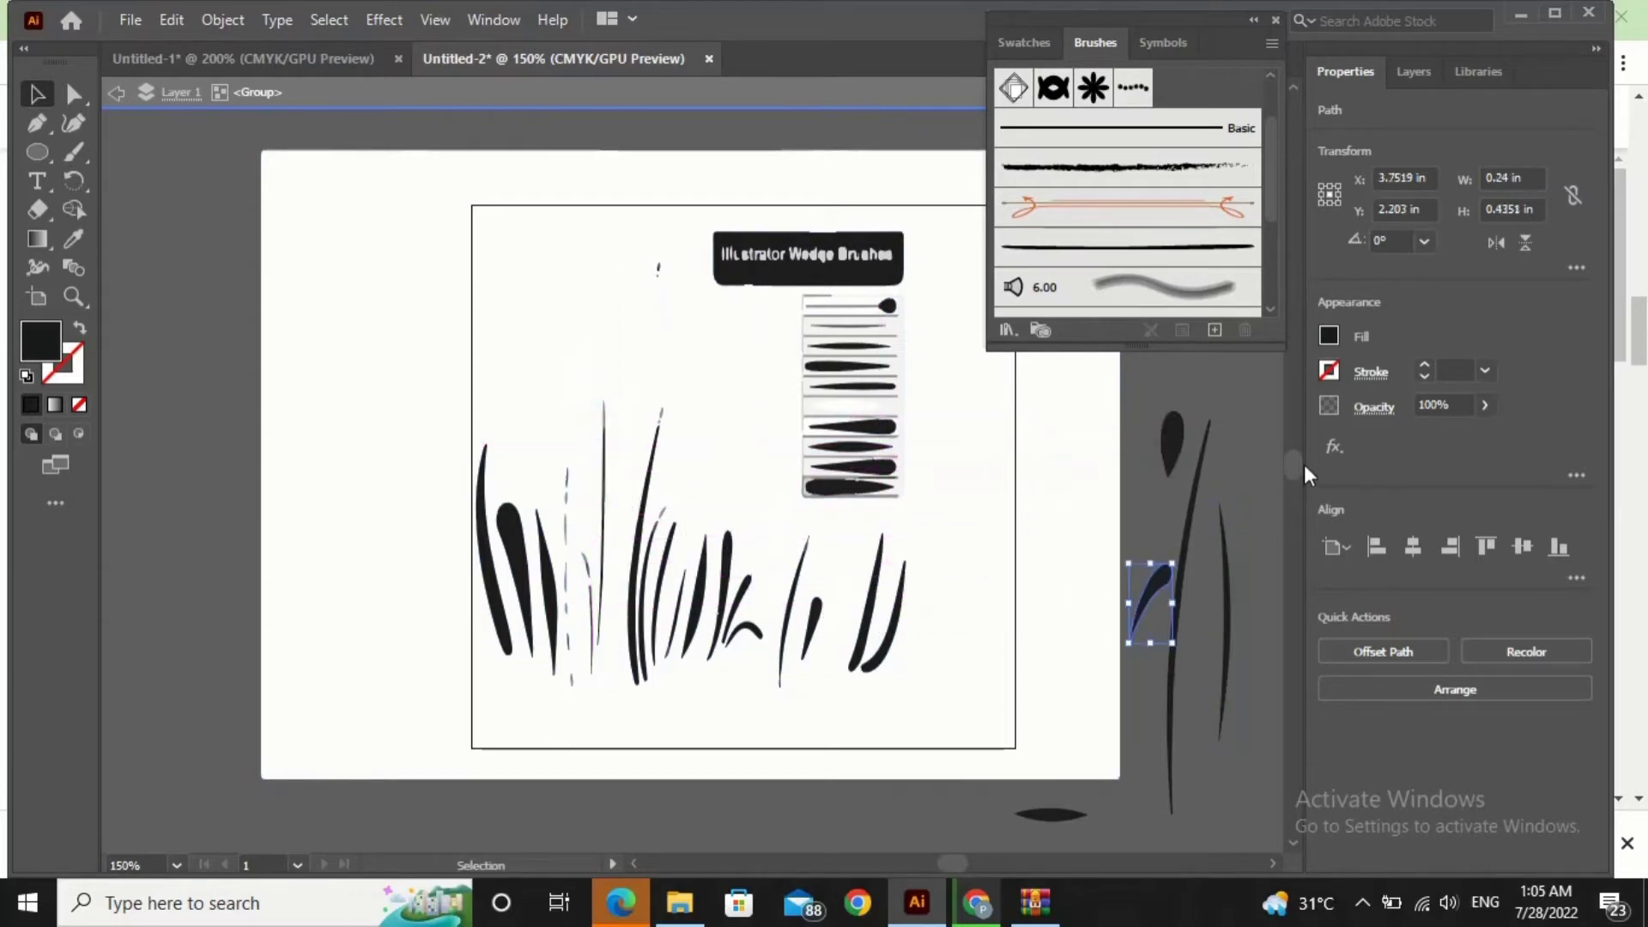
- Create a second artboard of about 4.16 × 3.05 in below the first one
{"action": "left_click_drag", "start_coordinate": [1297, 457], "coordinate": [1297, 469]}
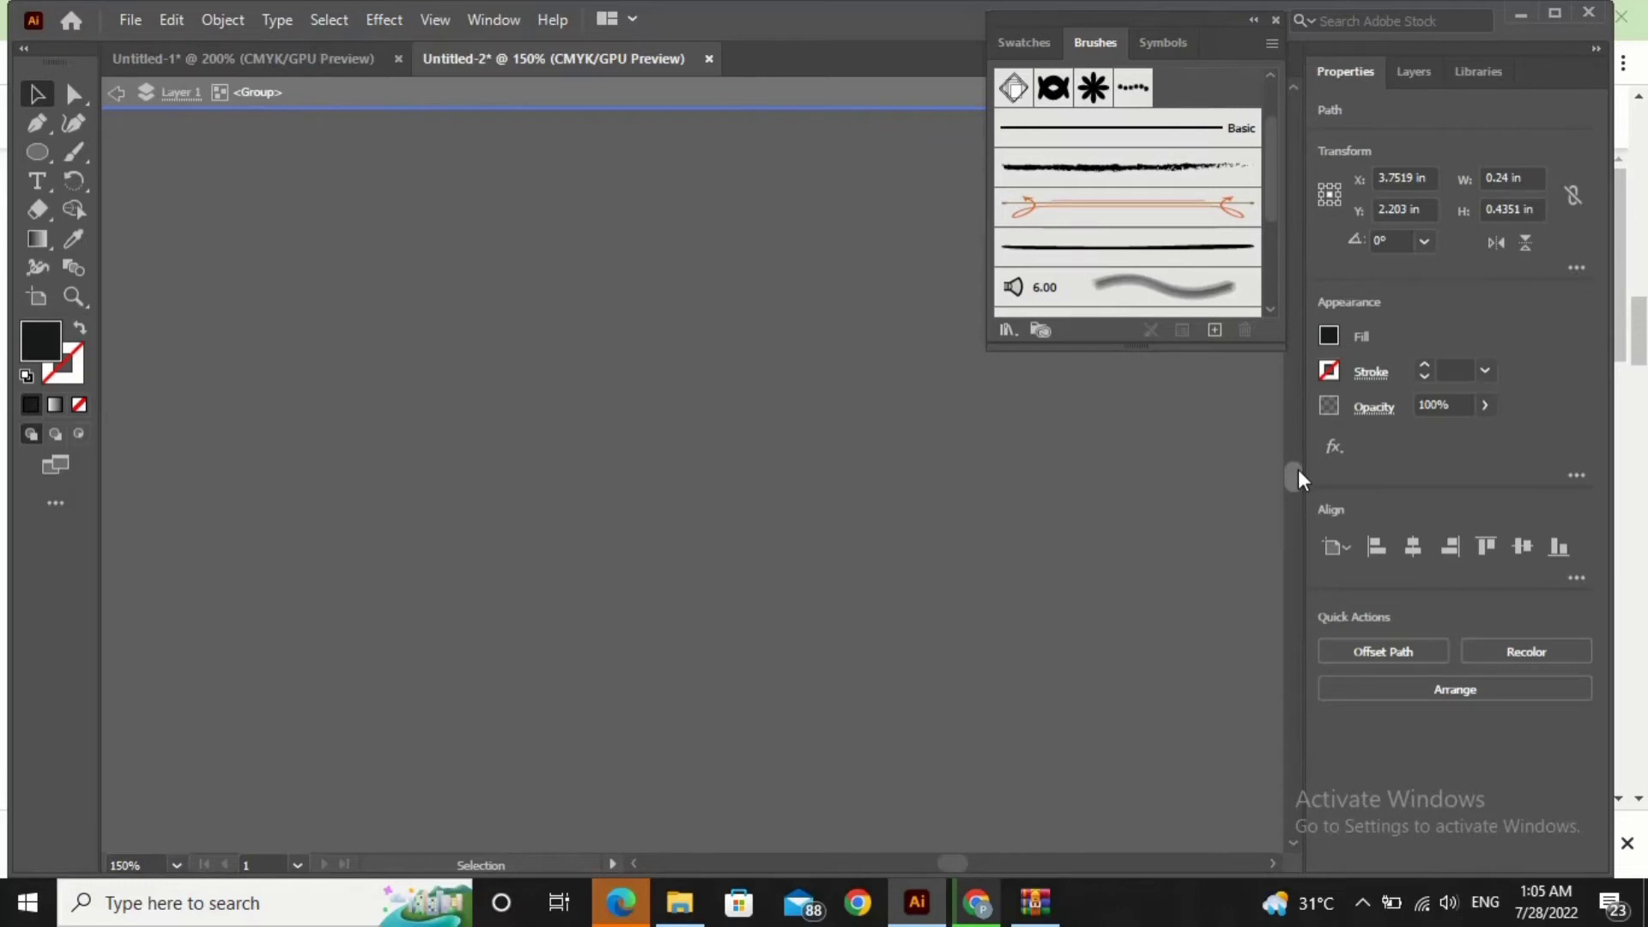
{"action": "left_click", "coordinate": [36, 297]}
{"action": "left_click_drag", "start_coordinate": [281, 216], "coordinate": [1037, 768]}
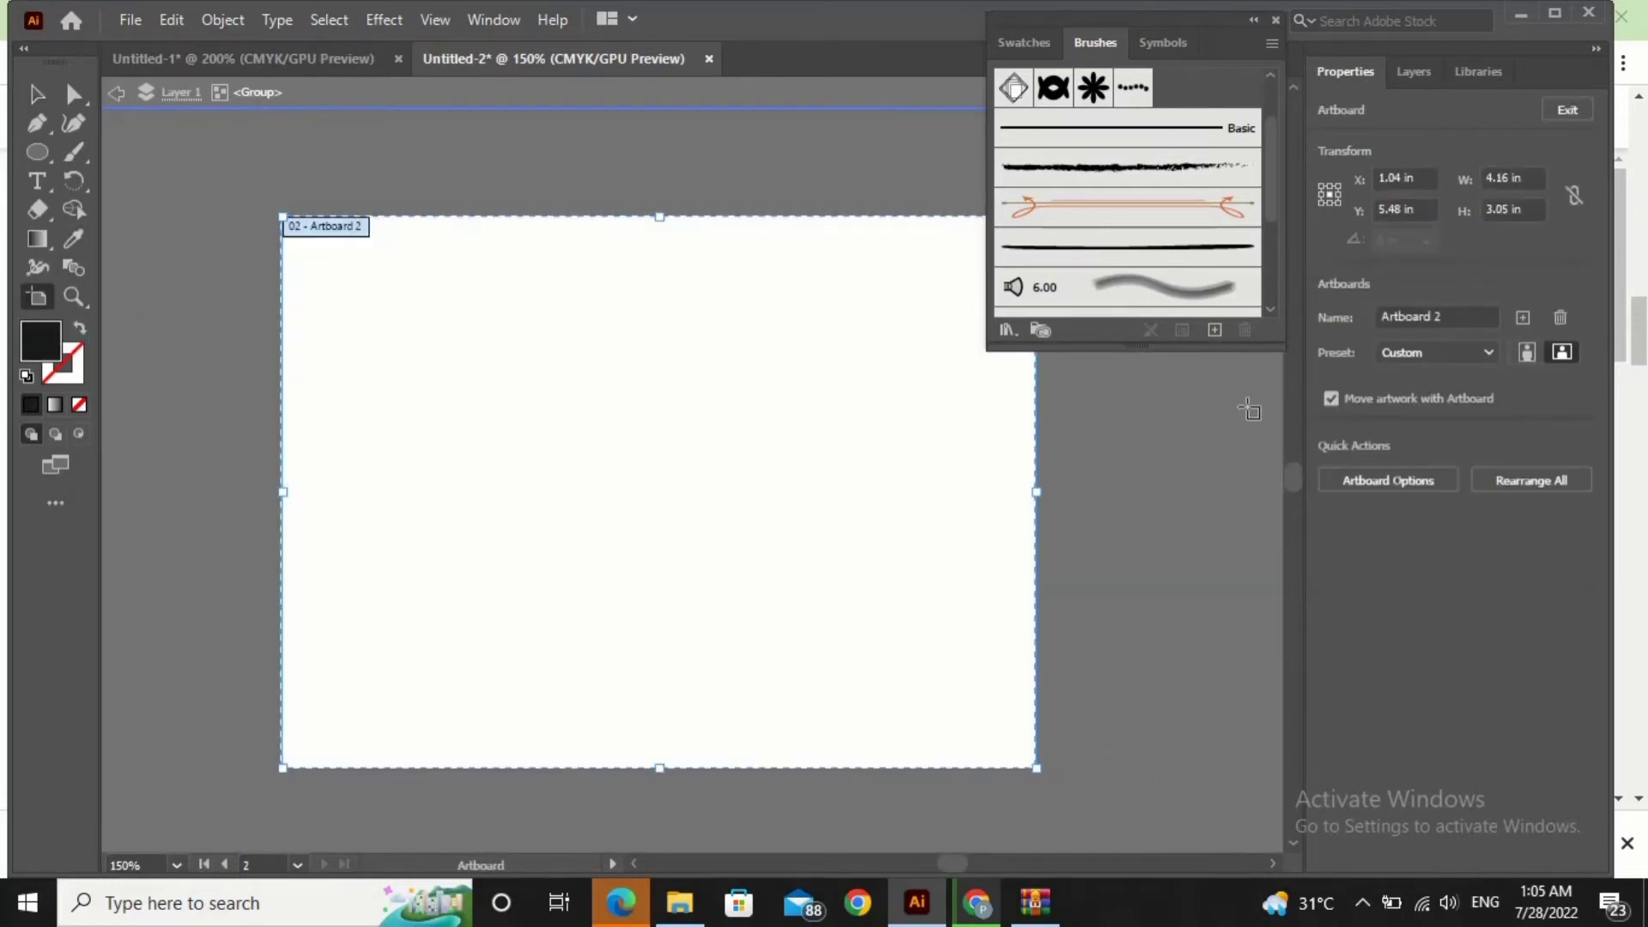
- Move the curved wedge, long blade, thin blade and teardrop from beside the traced artwork onto the second artboard
{"action": "left_click_drag", "start_coordinate": [1300, 470], "coordinate": [1297, 458]}
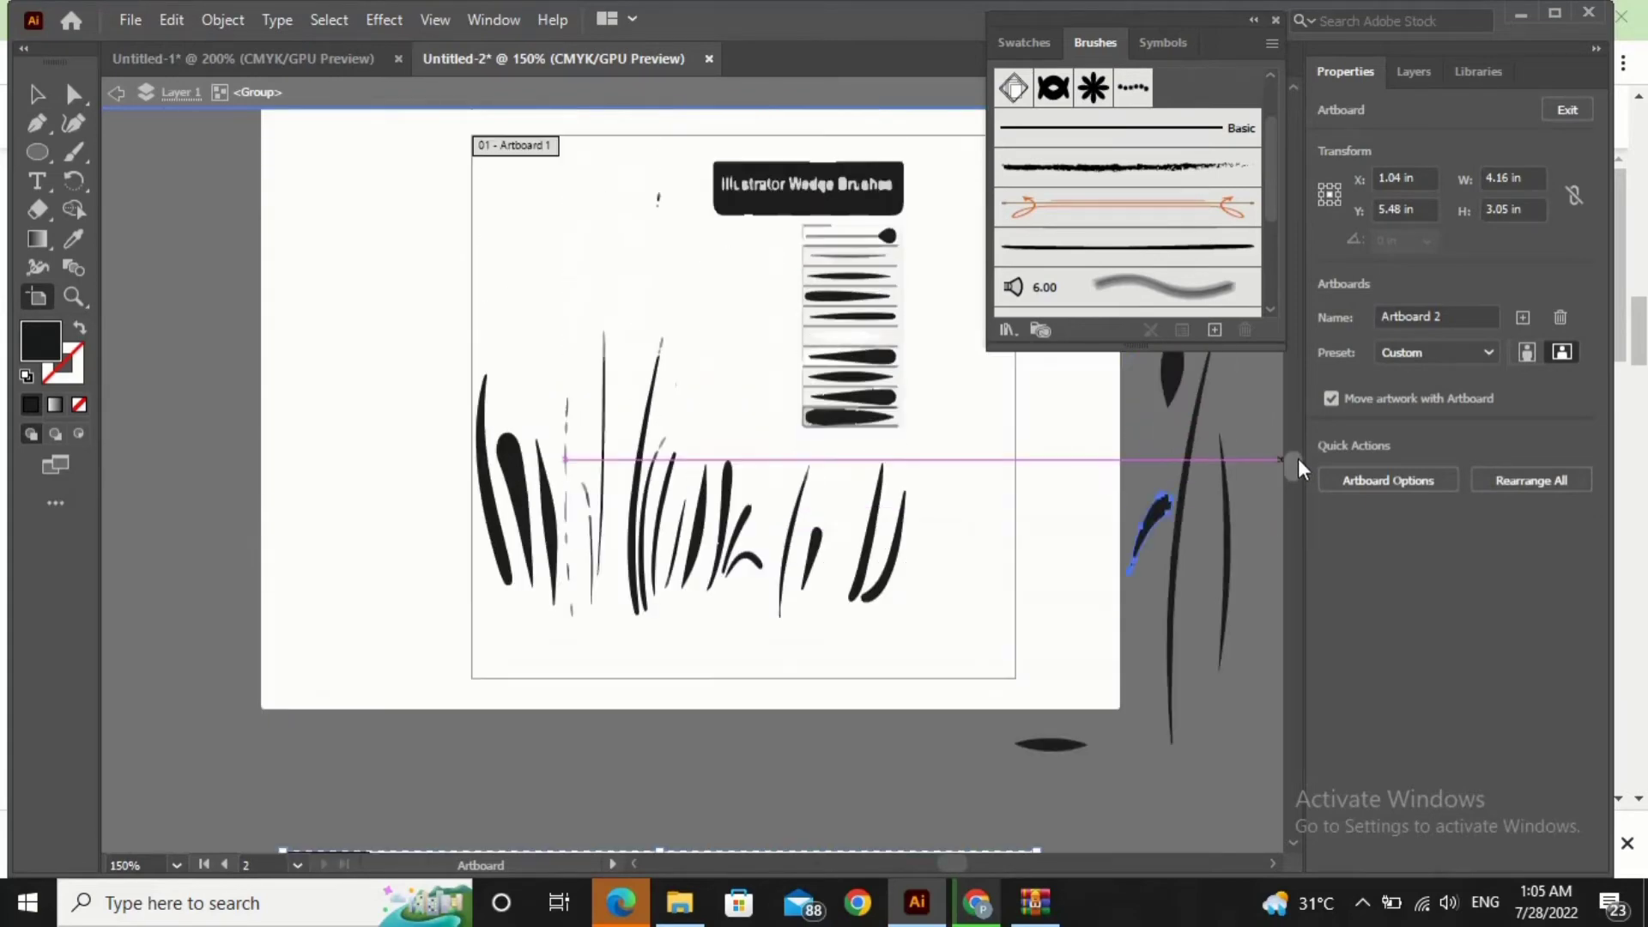
{"action": "left_click", "coordinate": [34, 102]}
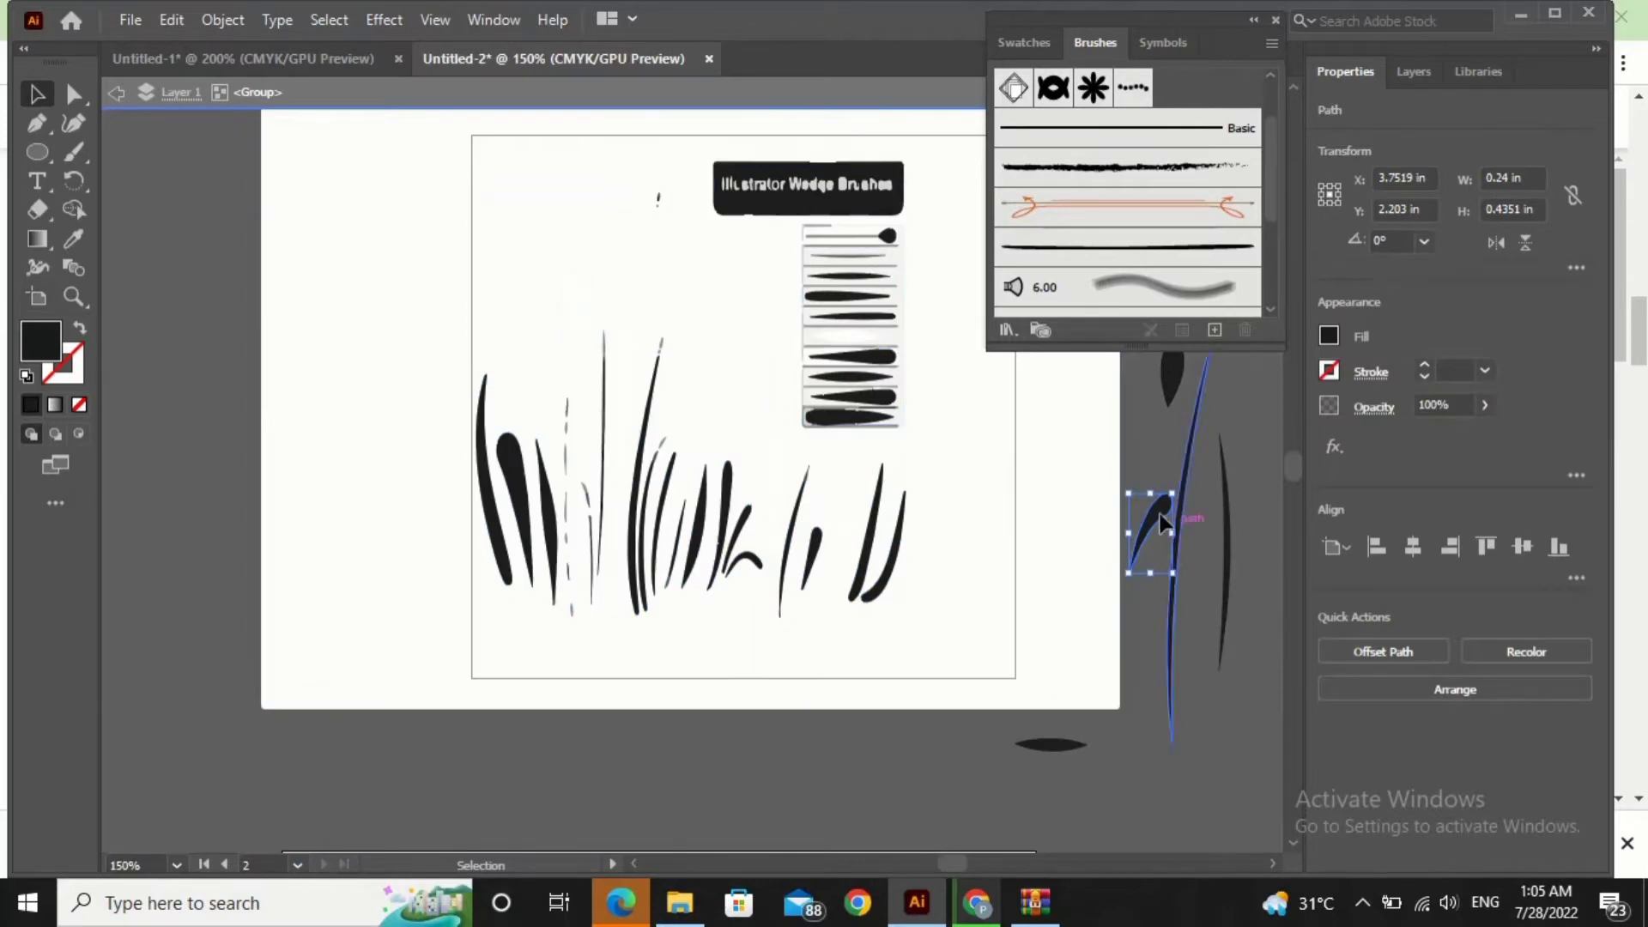
{"action": "mouse_move", "coordinate": [1163, 507]}
{"action": "left_mouse_down"}
{"action": "mouse_move", "coordinate": [1022, 784]}
{"action": "mouse_move", "coordinate": [927, 909]}
{"action": "left_mouse_up"}
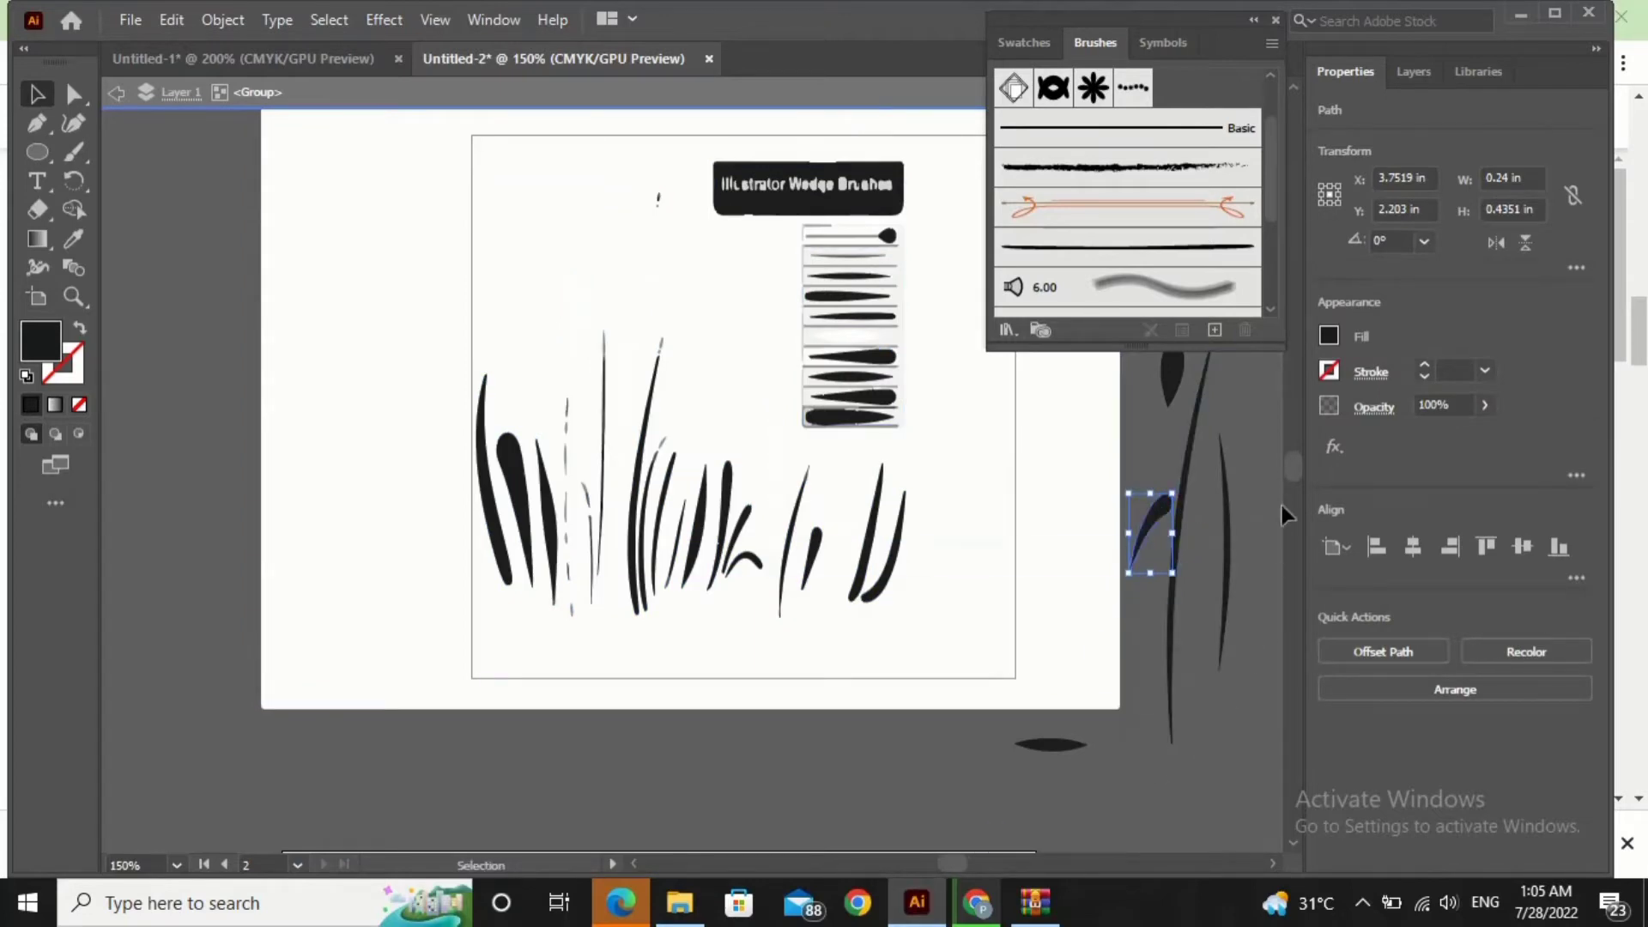
{"action": "key", "text": "ctrl+minus"}
{"action": "key", "text": "ctrl+minus"}
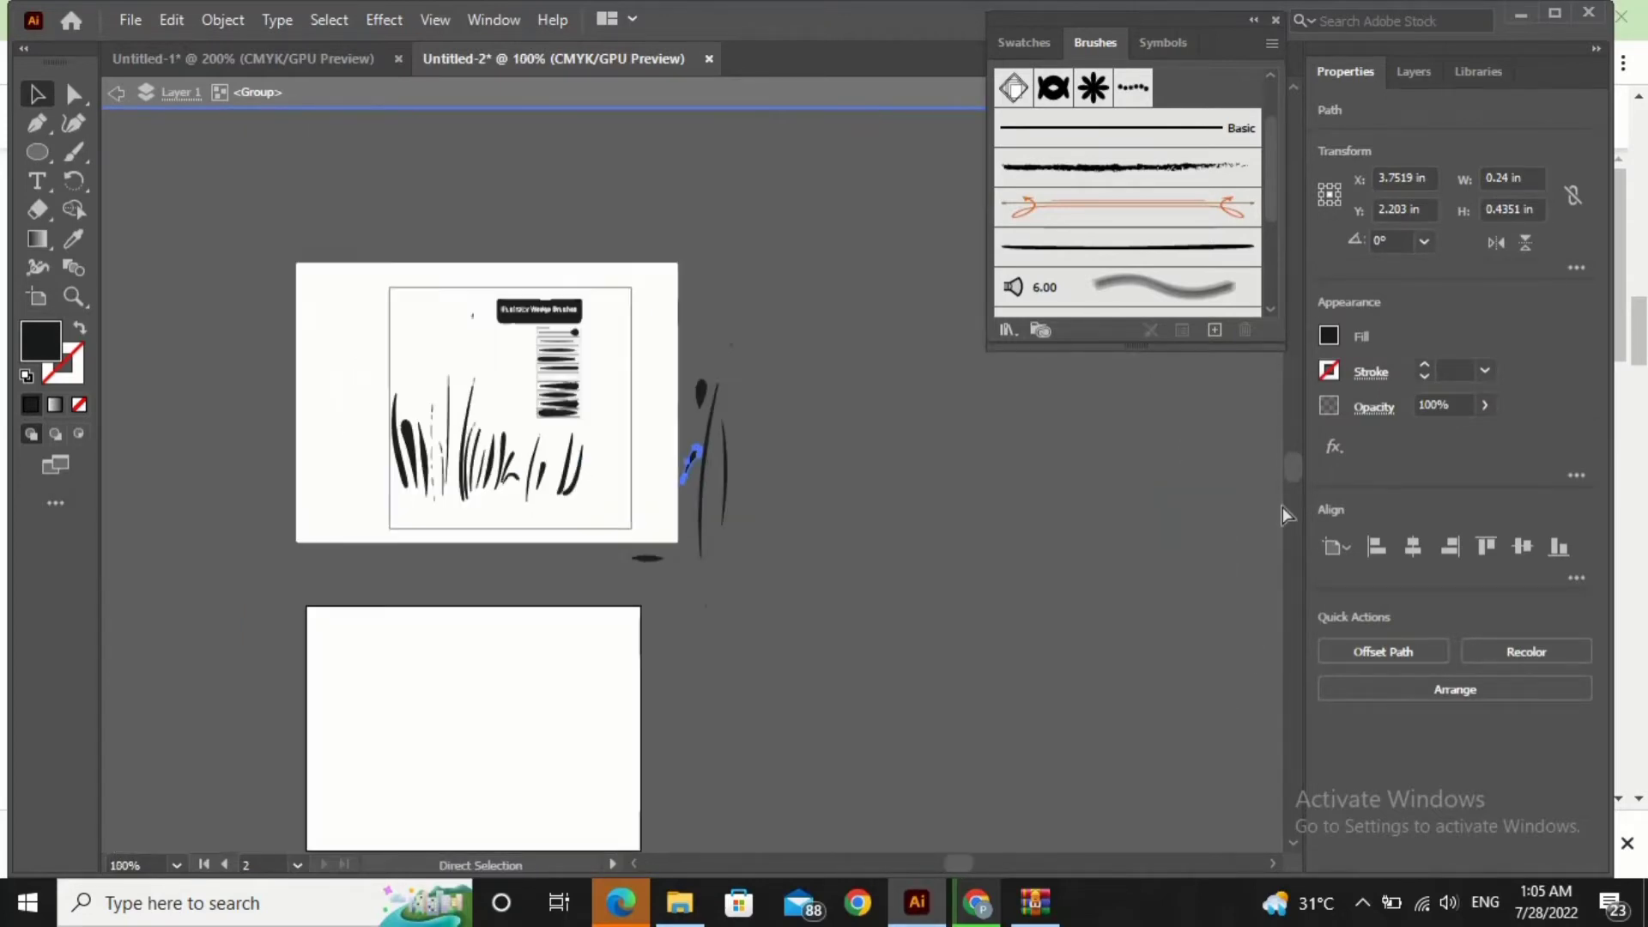
{"action": "key", "text": "ctrl+minus"}
{"action": "key", "text": "v"}
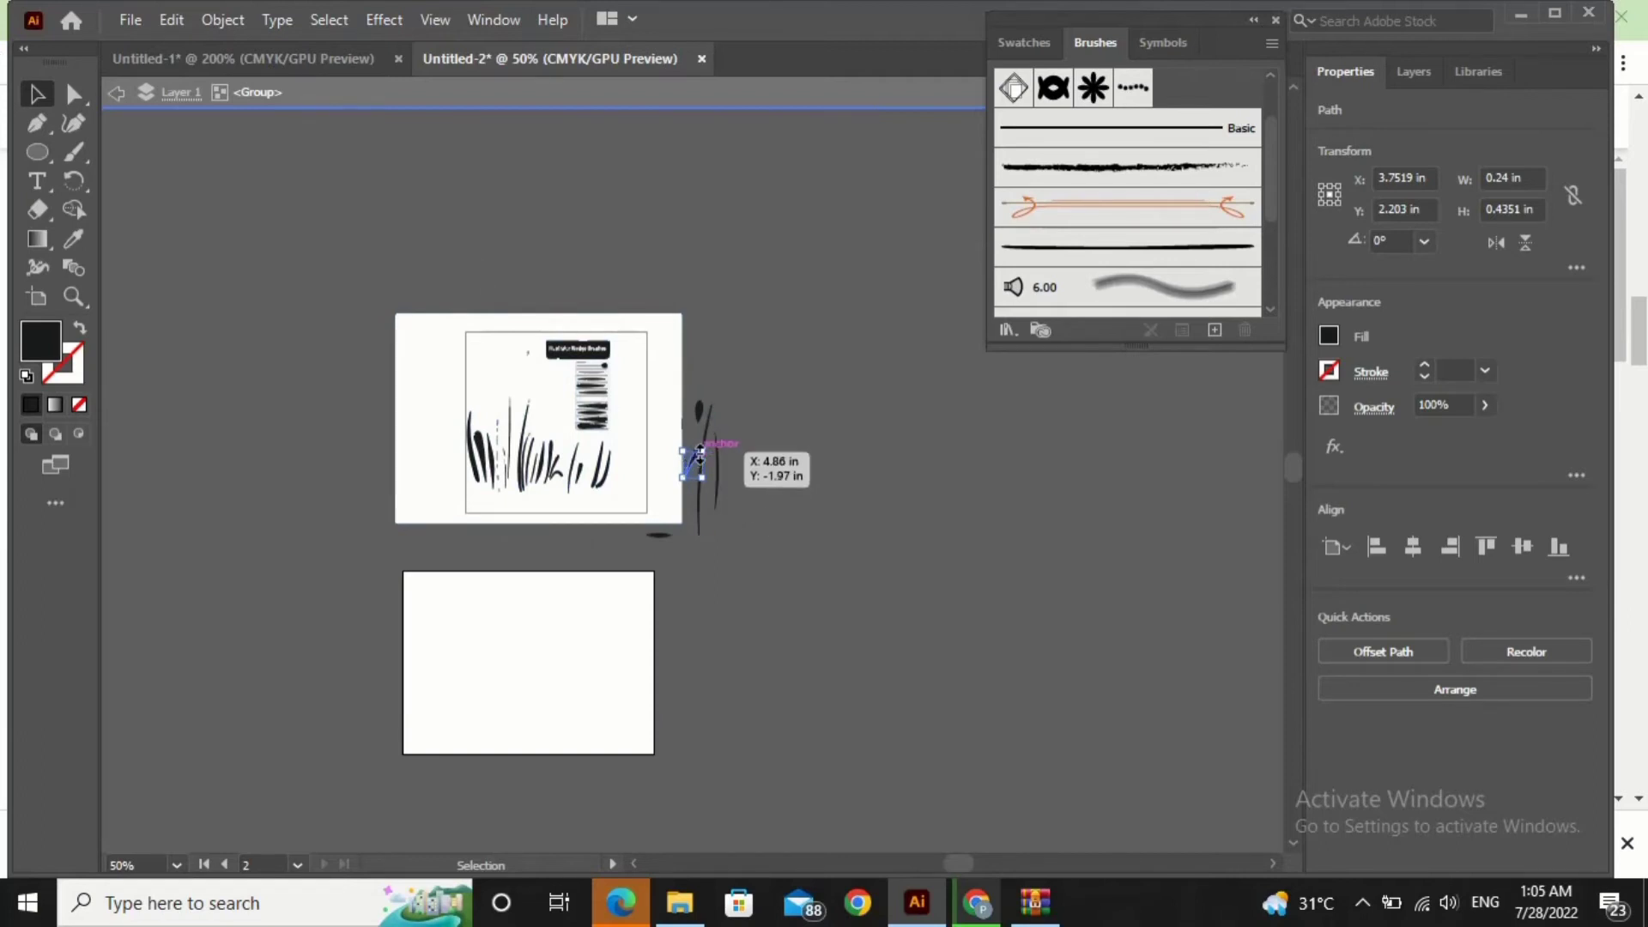
{"action": "mouse_move", "coordinate": [694, 463]}
{"action": "left_mouse_down"}
{"action": "mouse_move", "coordinate": [598, 656]}
{"action": "mouse_move", "coordinate": [522, 599]}
{"action": "left_mouse_up"}
{"action": "mouse_move", "coordinate": [694, 473]}
{"action": "left_mouse_down"}
{"action": "mouse_move", "coordinate": [575, 656]}
{"action": "mouse_move", "coordinate": [446, 652]}
{"action": "mouse_move", "coordinate": [445, 639]}
{"action": "left_mouse_up"}
{"action": "left_click_drag", "start_coordinate": [710, 485], "coordinate": [467, 714]}
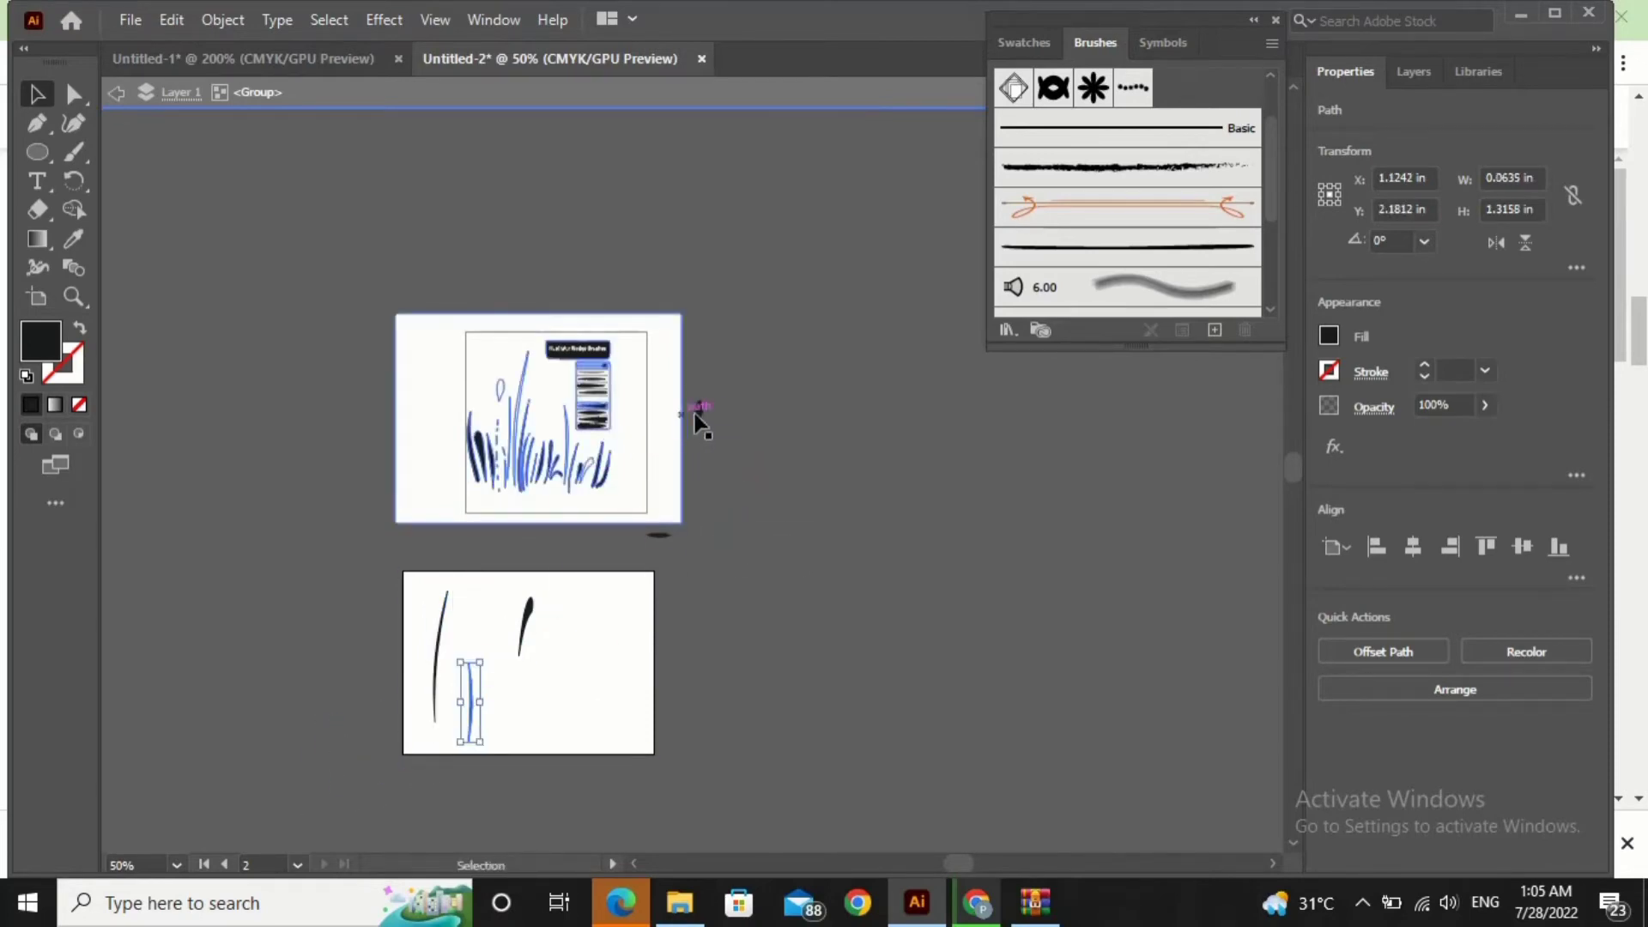
{"action": "left_click_drag", "start_coordinate": [698, 415], "coordinate": [486, 710]}
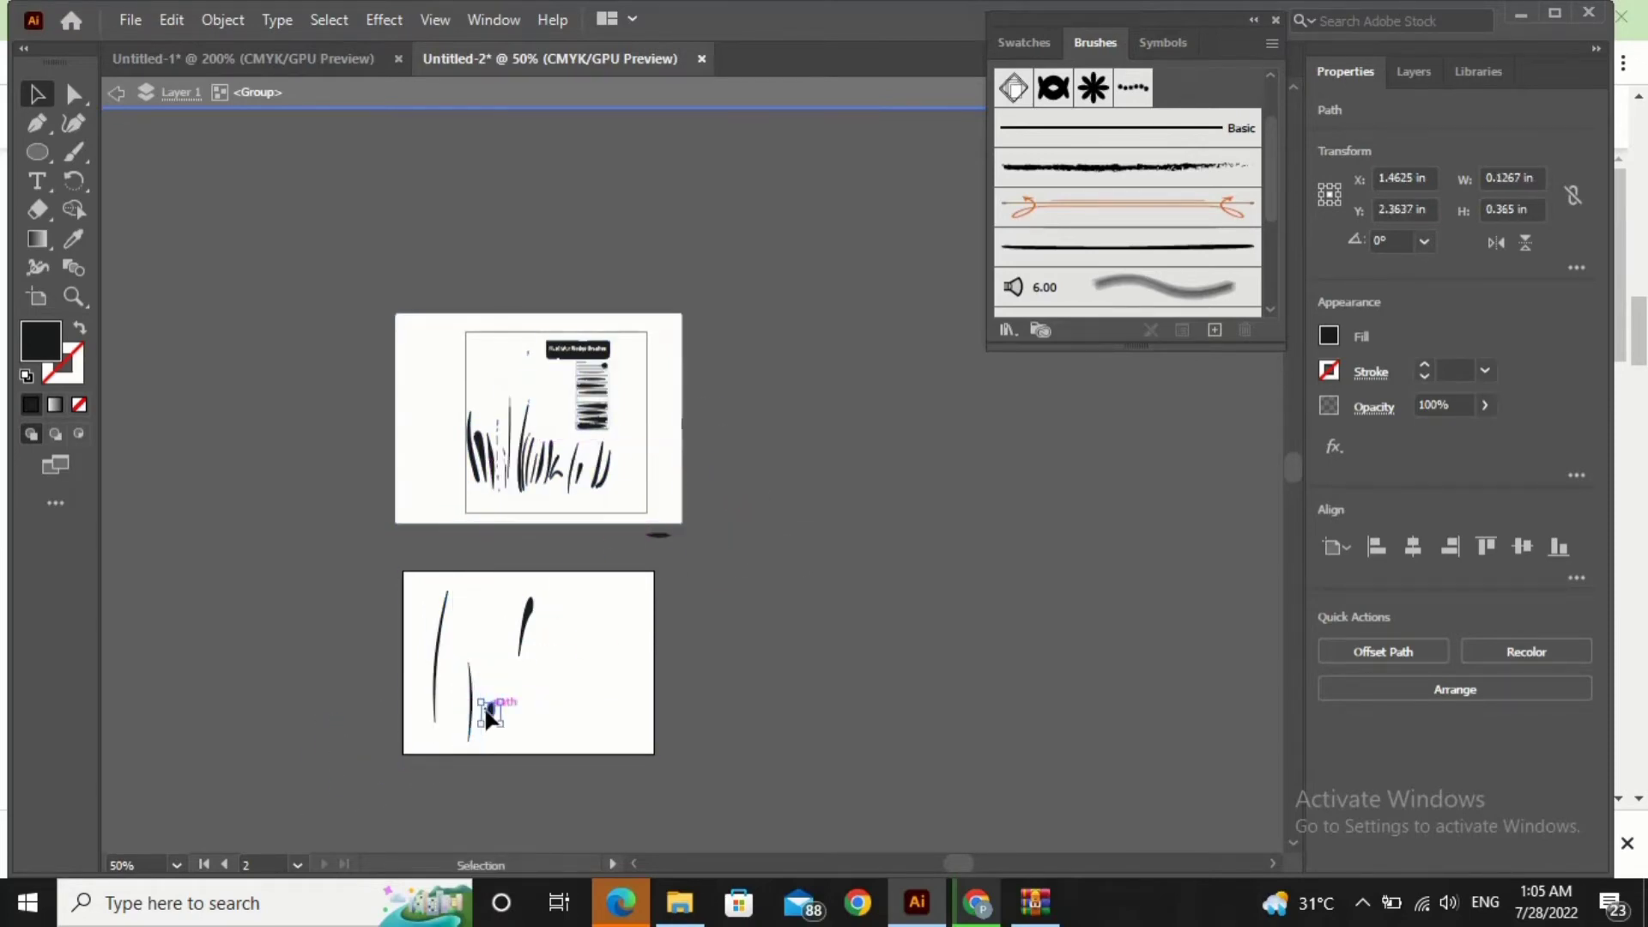
- Move the long blade toward the second artboard's upper-left corner and shrink the curved wedge to about 0.16 × 0.35 in
{"action": "key", "text": "ctrl+minus"}
{"action": "key", "text": "ctrl+minus"}
{"action": "key", "text": "ctrl+minus"}
{"action": "key", "text": "ctrl+plus"}
{"action": "key", "text": "ctrl+plus"}
{"action": "key", "text": "ctrl+plus"}
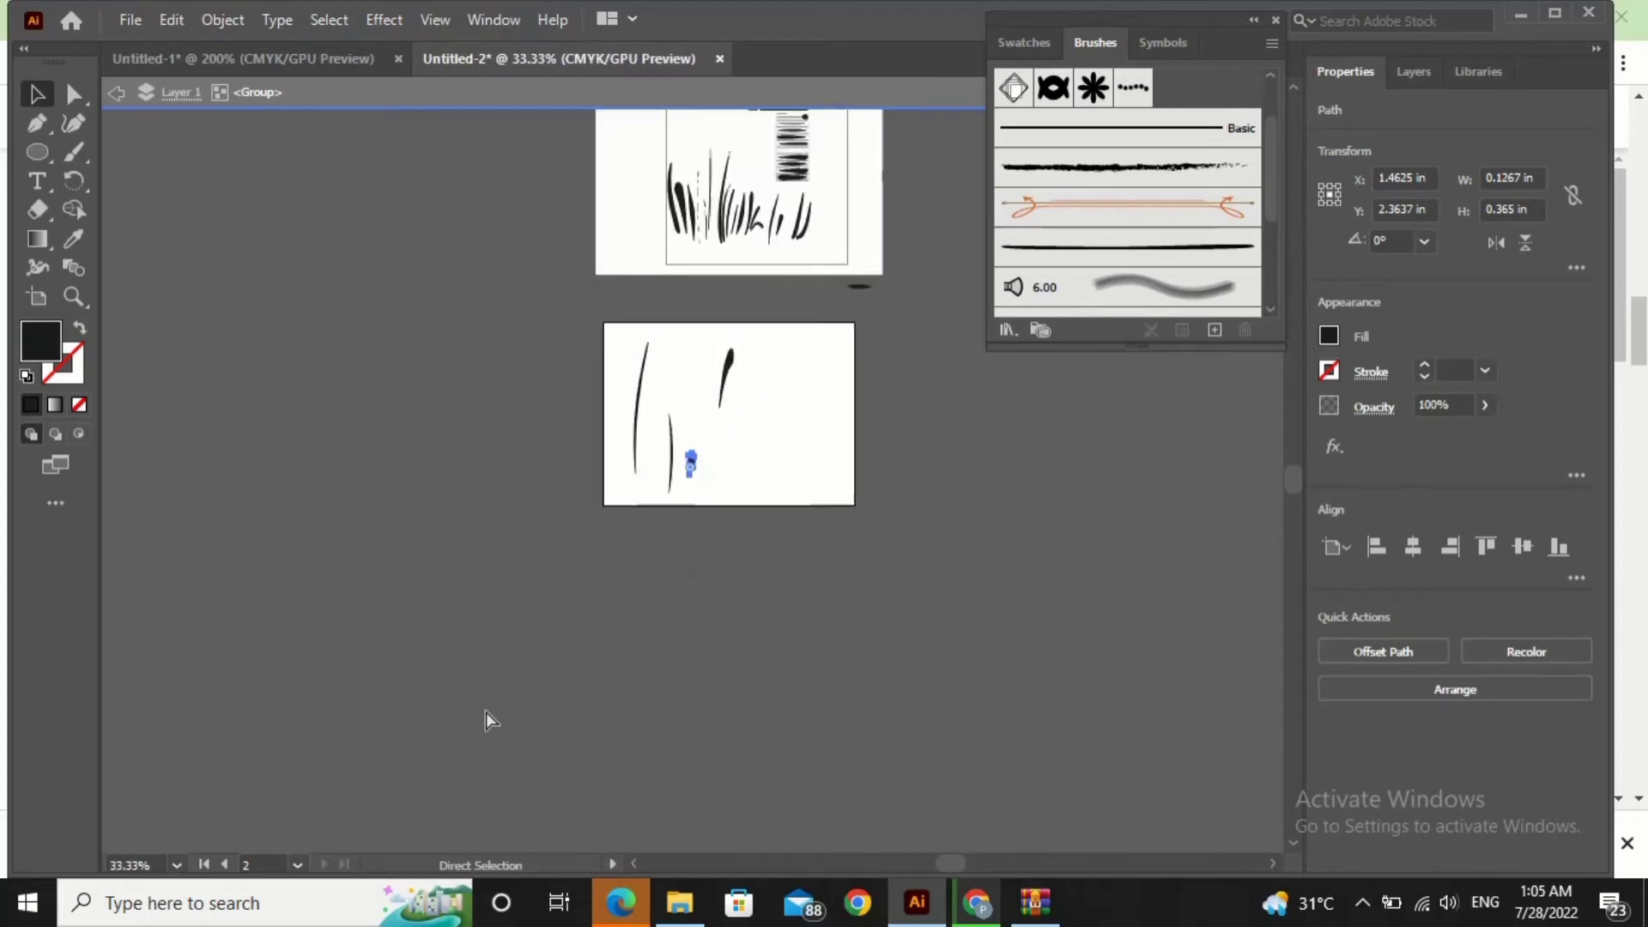
{"action": "key", "text": "ctrl+plus"}
{"action": "key", "text": "ctrl+plus"}
{"action": "key", "text": "ctrl+plus"}
{"action": "key", "text": "ctrl+plus"}
{"action": "key", "text": "ctrl+plus"}
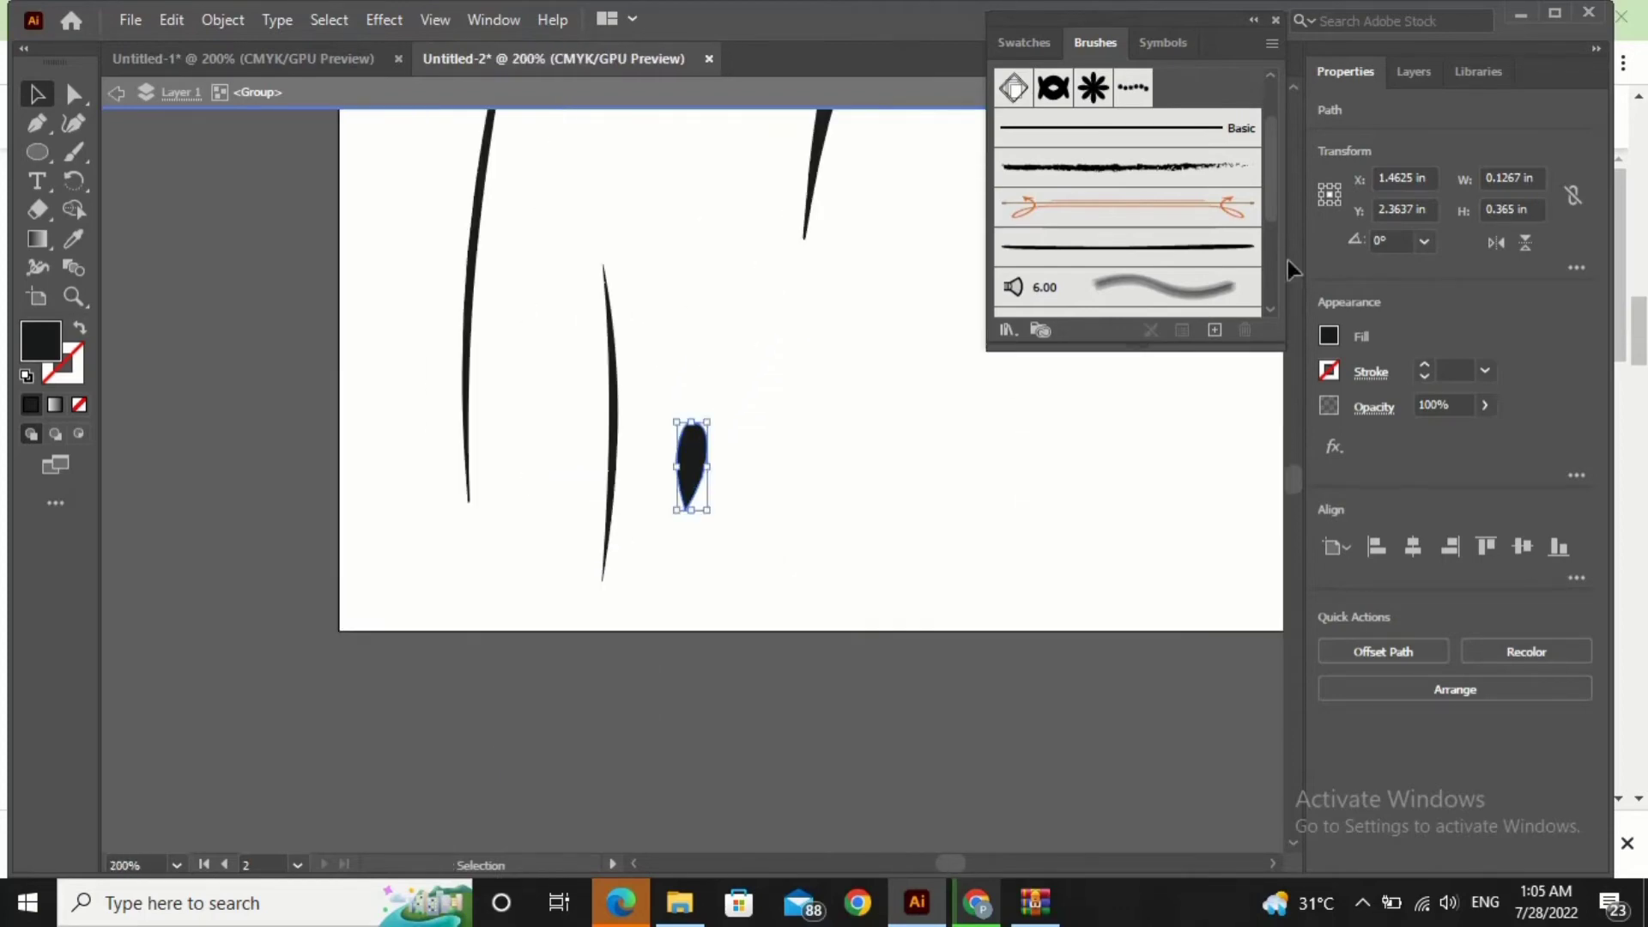
{"action": "key", "text": "ctrl+minus"}
{"action": "key", "text": "ctrl+minus"}
{"action": "key", "text": "ctrl+plus"}
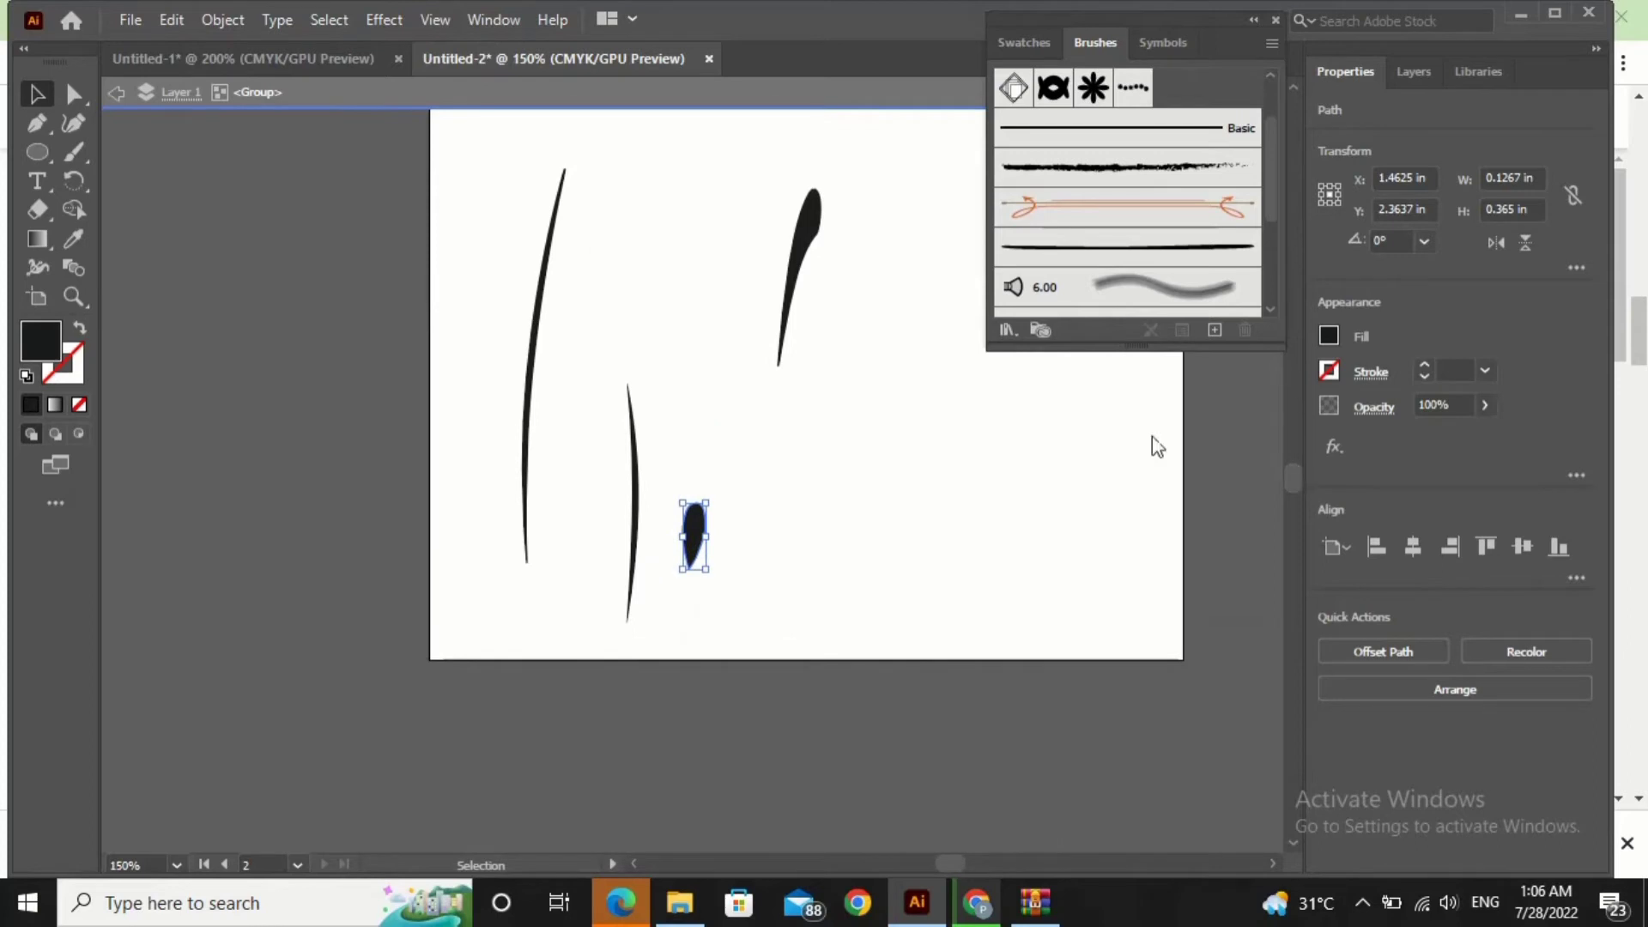
{"action": "left_click_drag", "start_coordinate": [528, 367], "coordinate": [489, 339]}
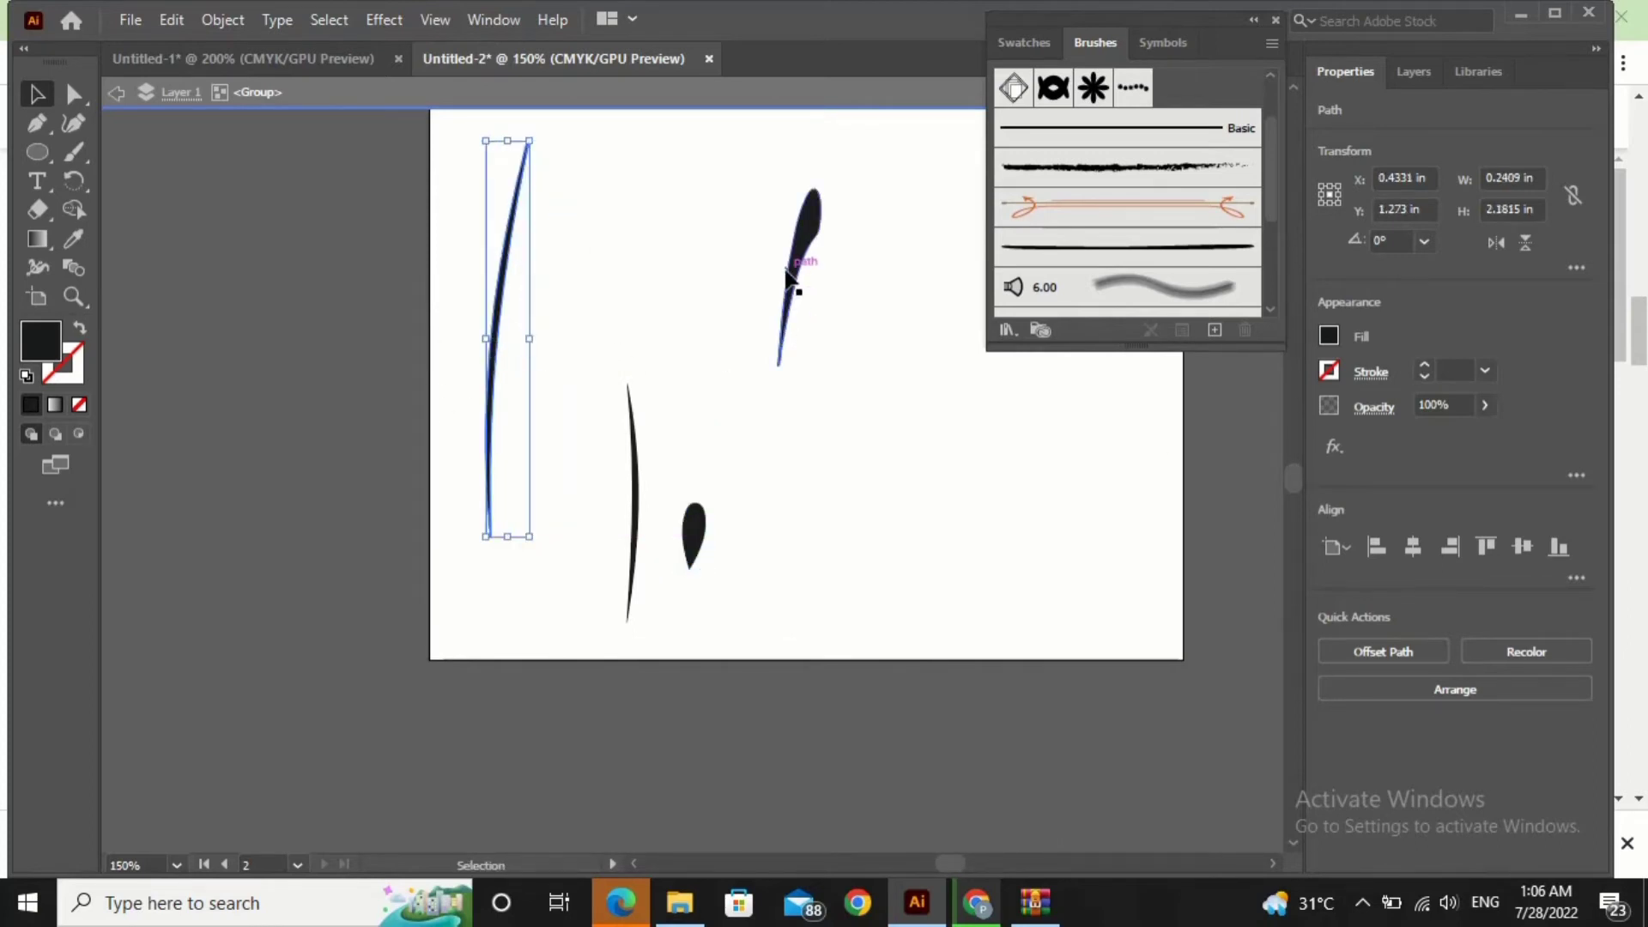
{"action": "left_click", "coordinate": [785, 333]}
{"action": "left_click_drag", "start_coordinate": [814, 367], "coordinate": [805, 254]}
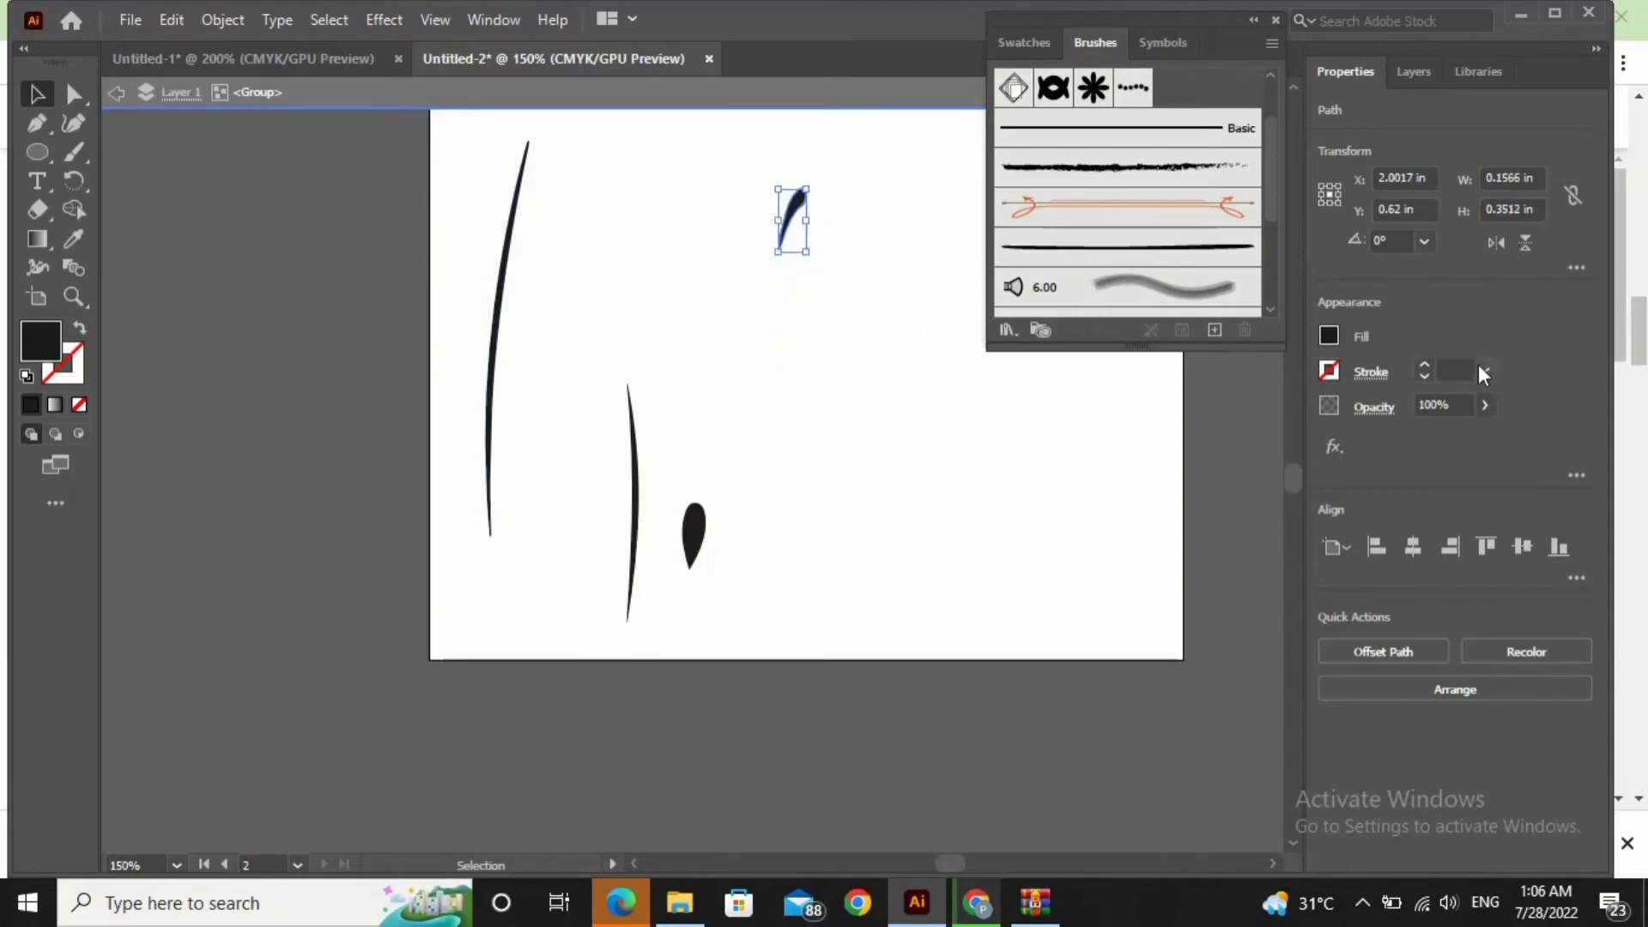
- Give the curved wedge a 1 pt black stroke and a dark red fill
{"action": "left_click", "coordinate": [1479, 367]}
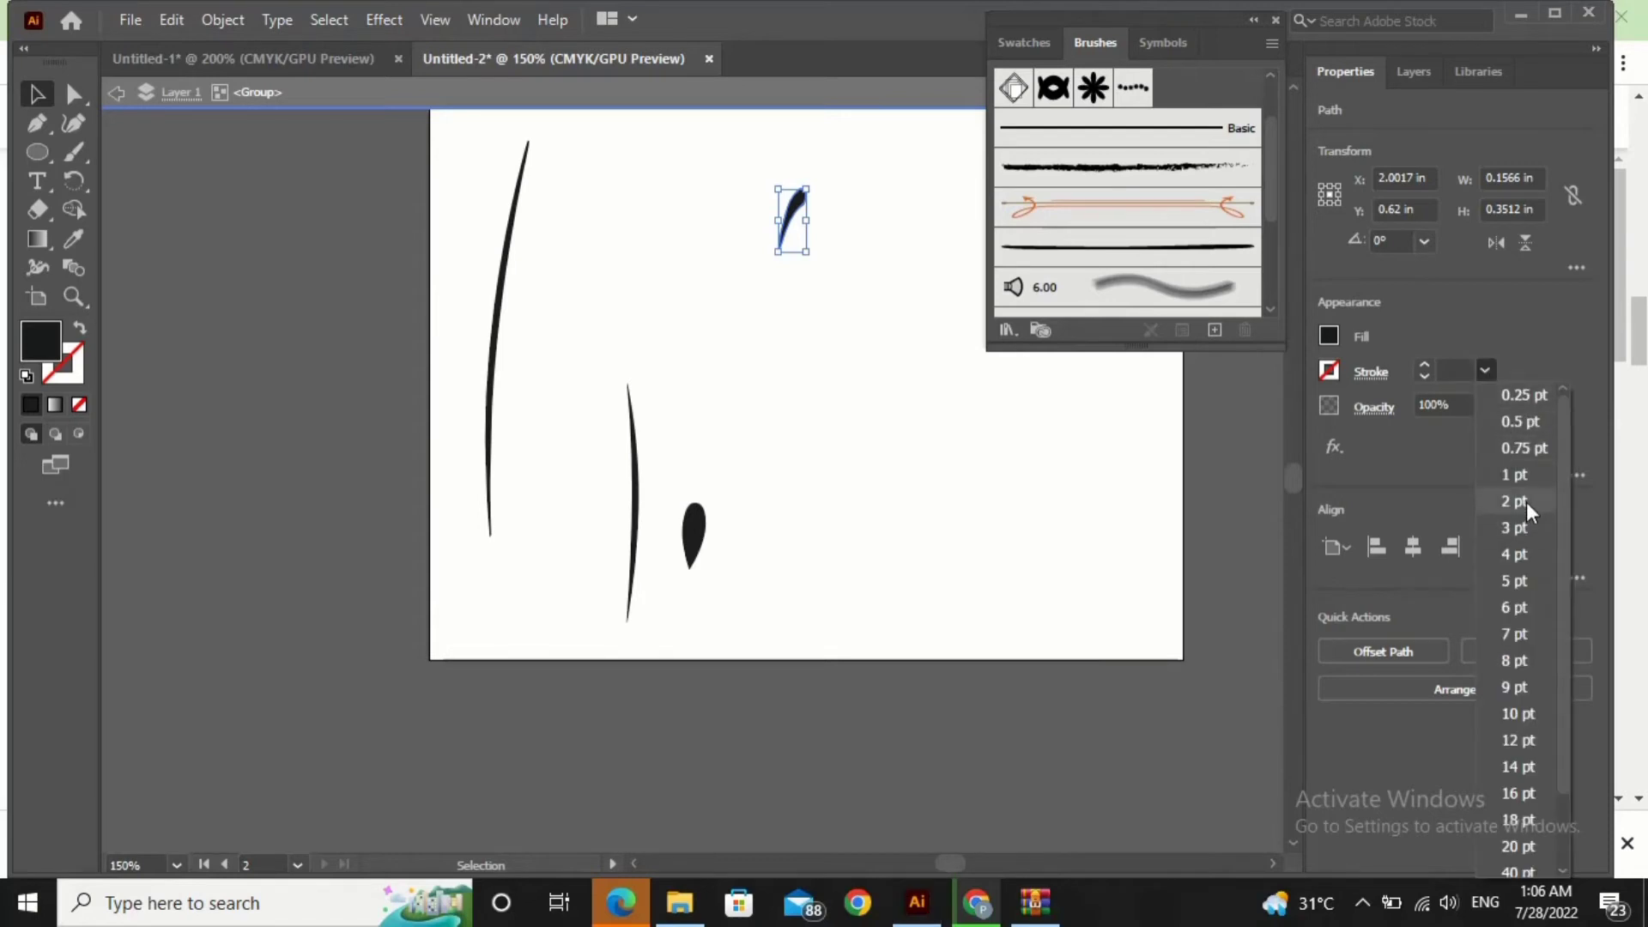
{"action": "left_click", "coordinate": [1515, 475]}
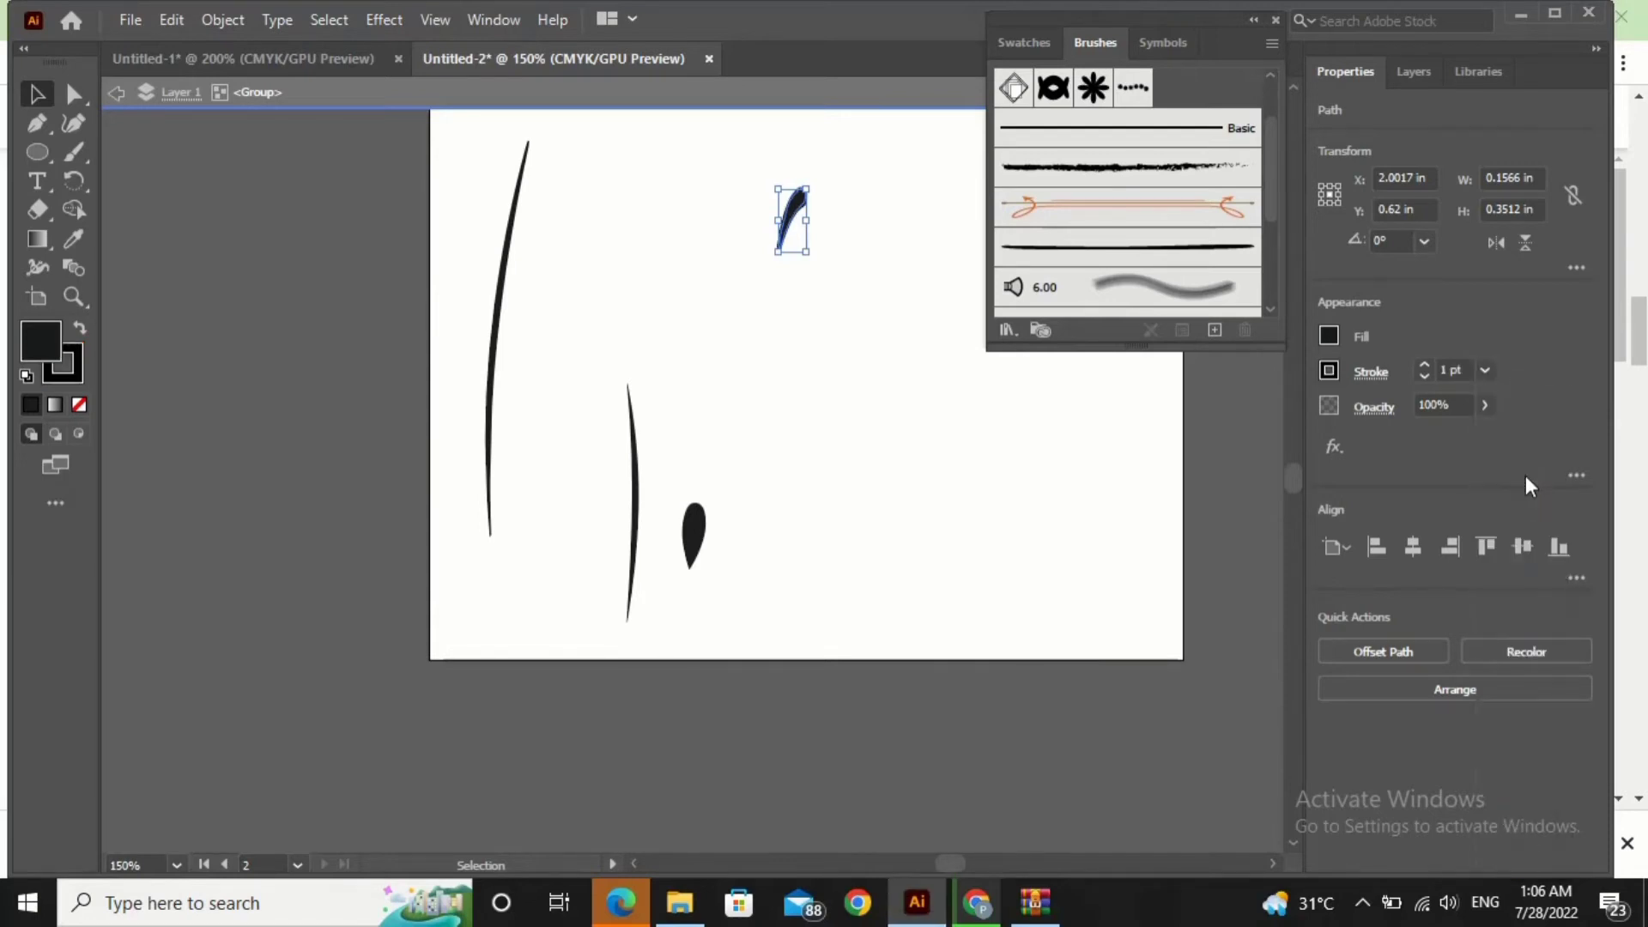
{"action": "left_click", "coordinate": [1325, 345]}
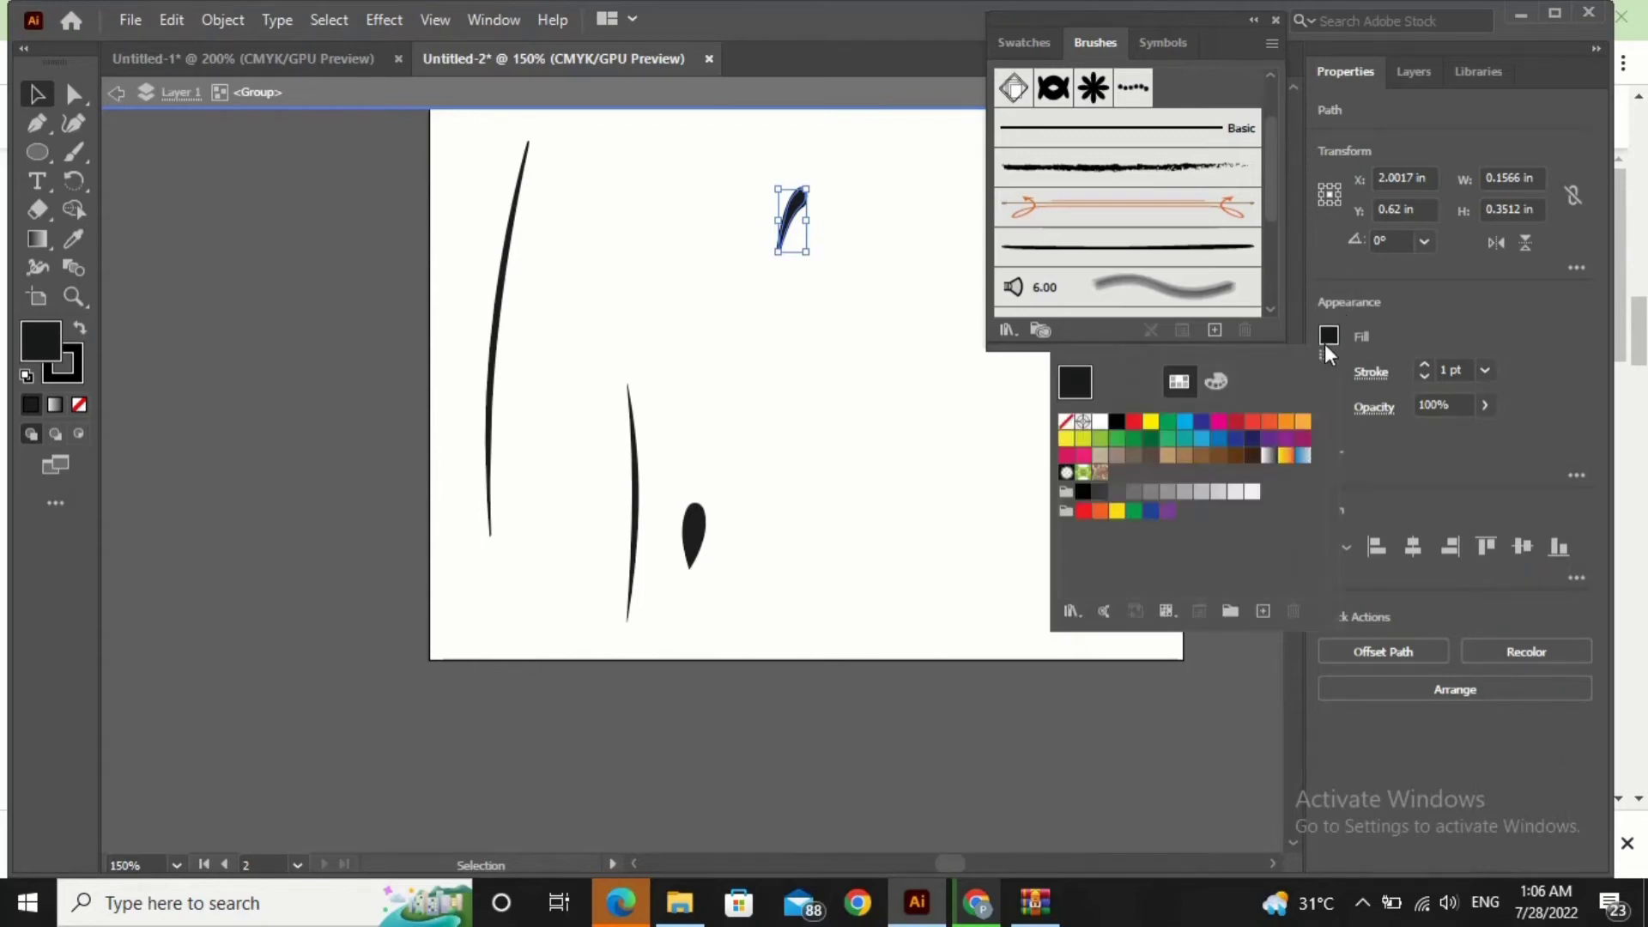
{"action": "left_click", "coordinate": [1237, 422]}
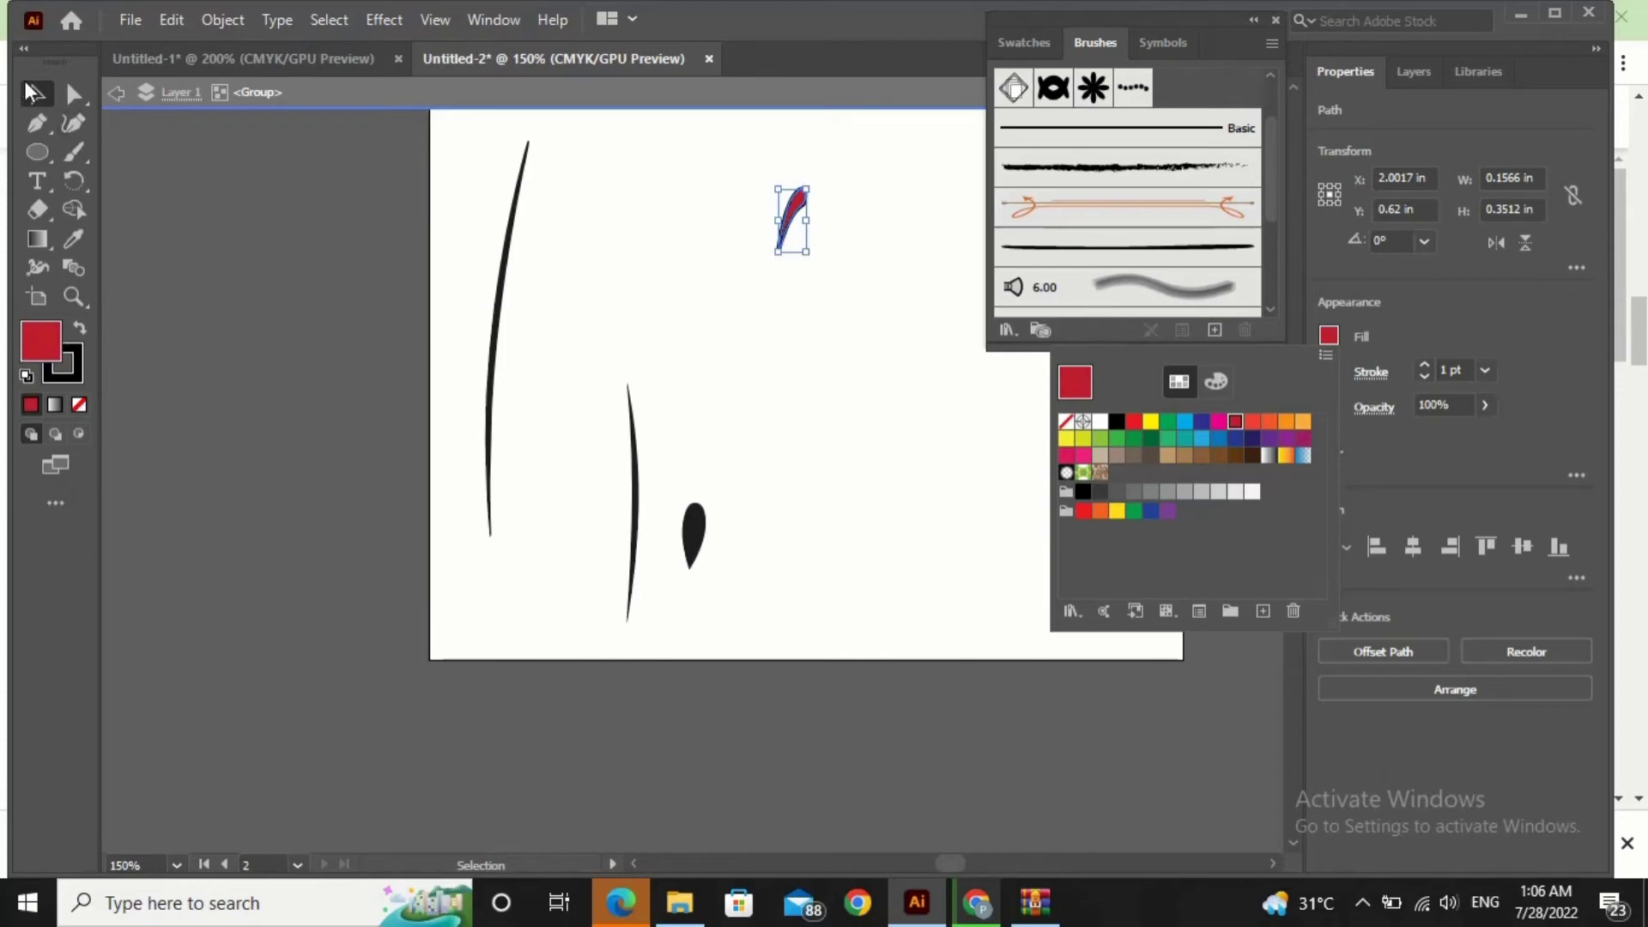
{"action": "left_click", "coordinate": [36, 96]}
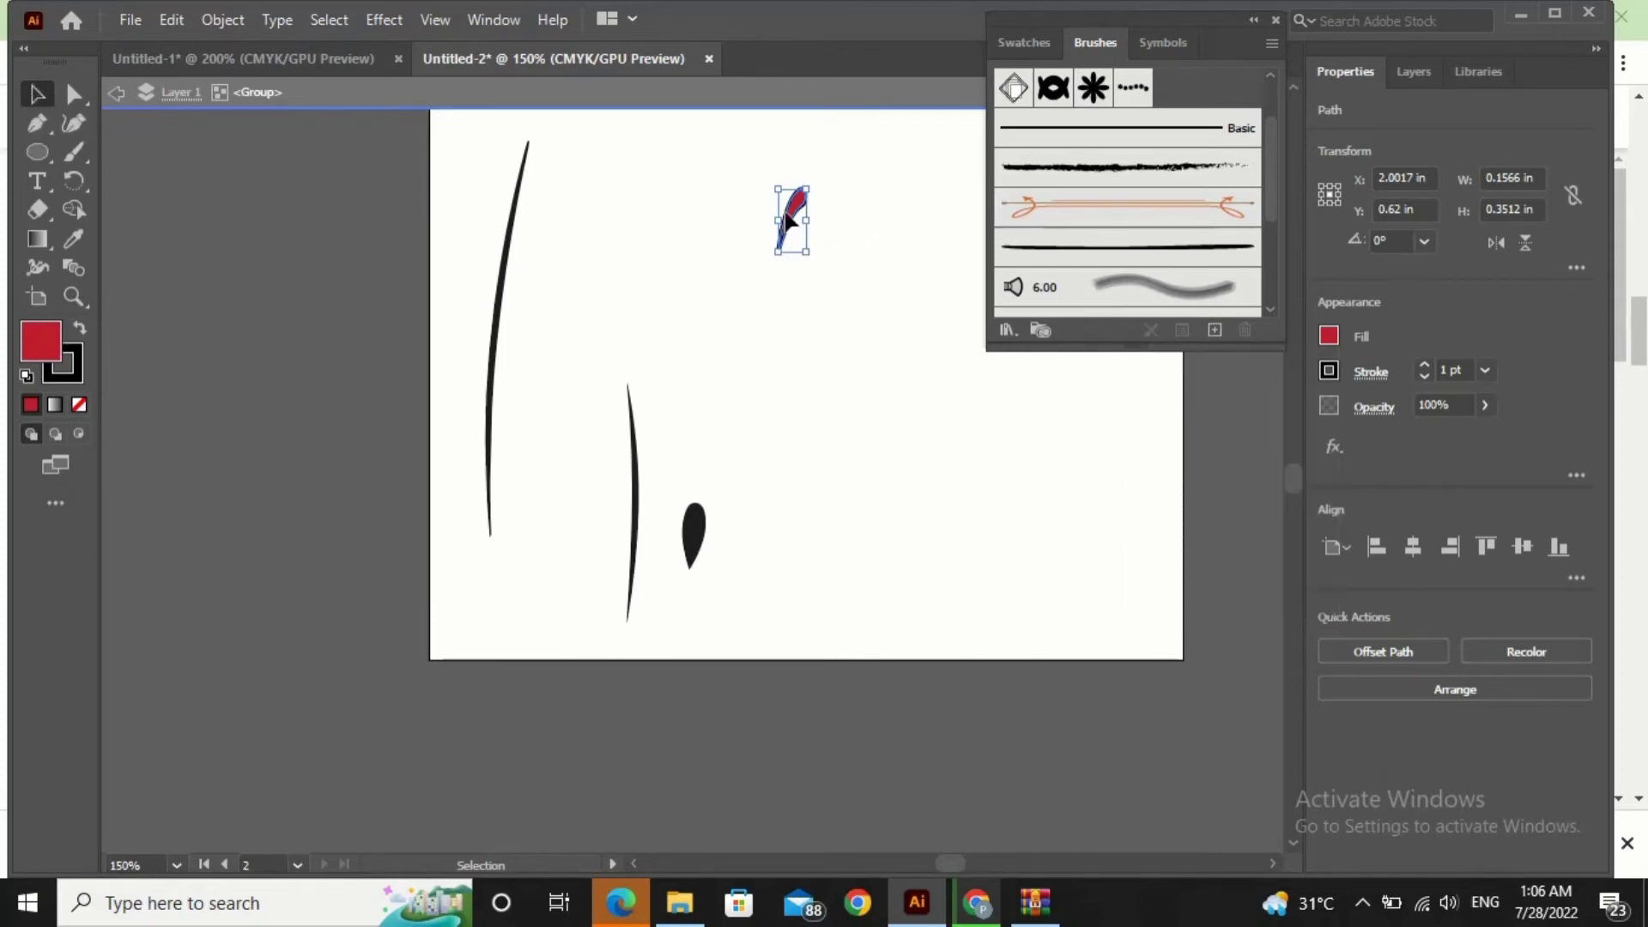
- Create an art brush from the red curved wedge, keeping the default name and Stretch to Fit Stroke Length option
{"action": "left_click_drag", "start_coordinate": [790, 218], "coordinate": [1094, 178]}
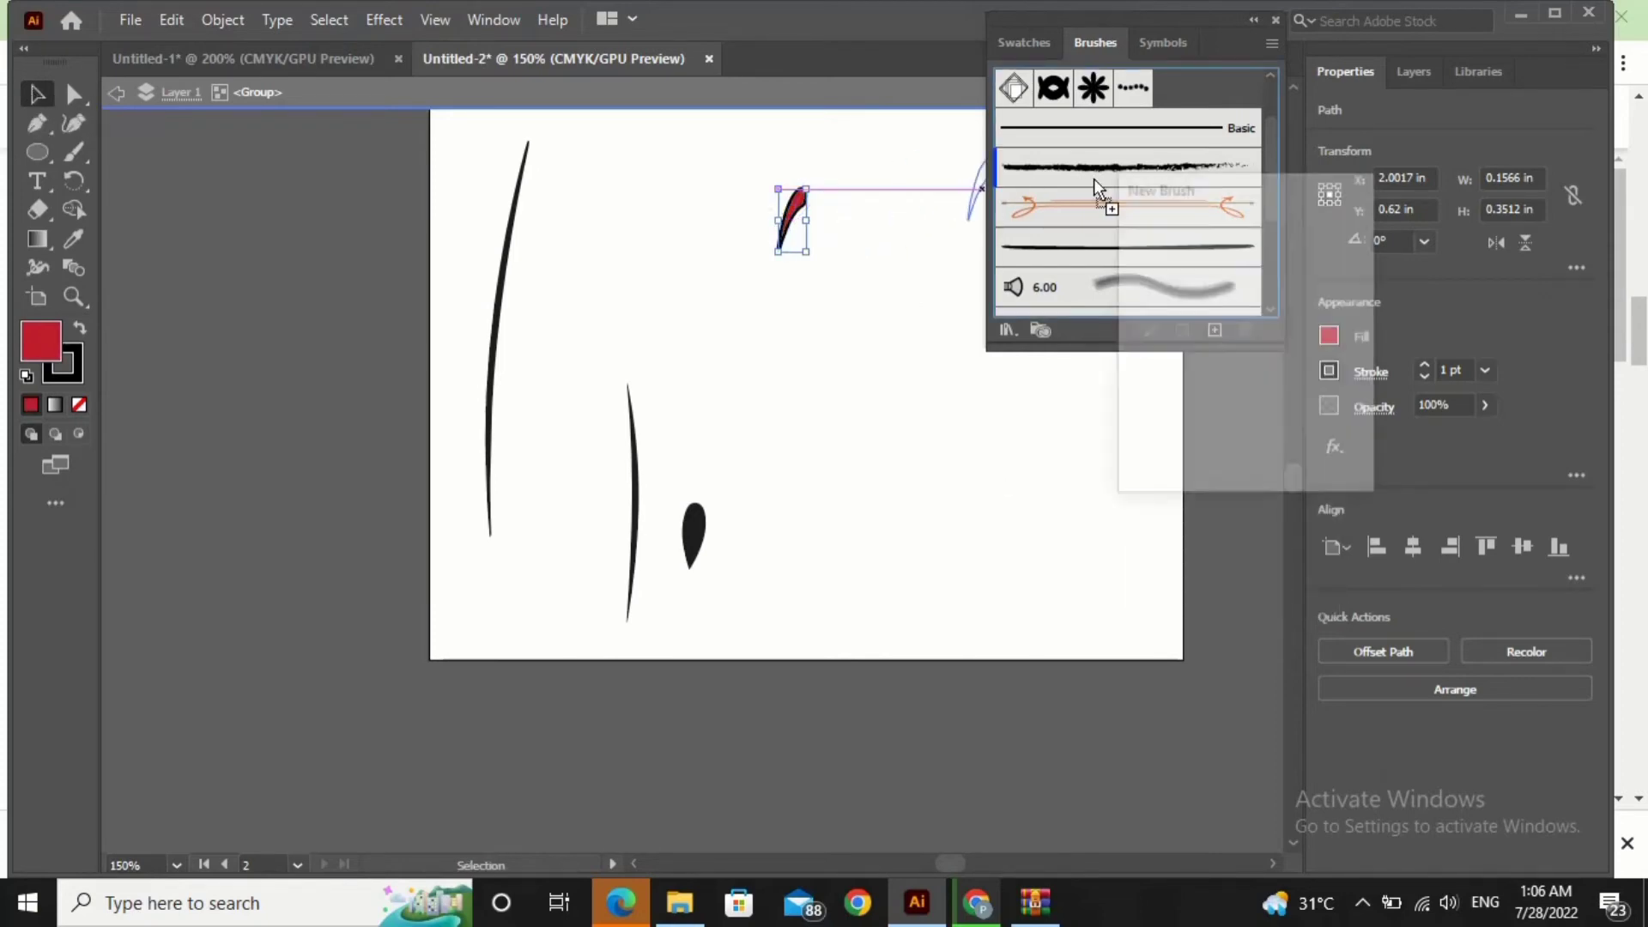
{"action": "left_click", "coordinate": [1154, 335]}
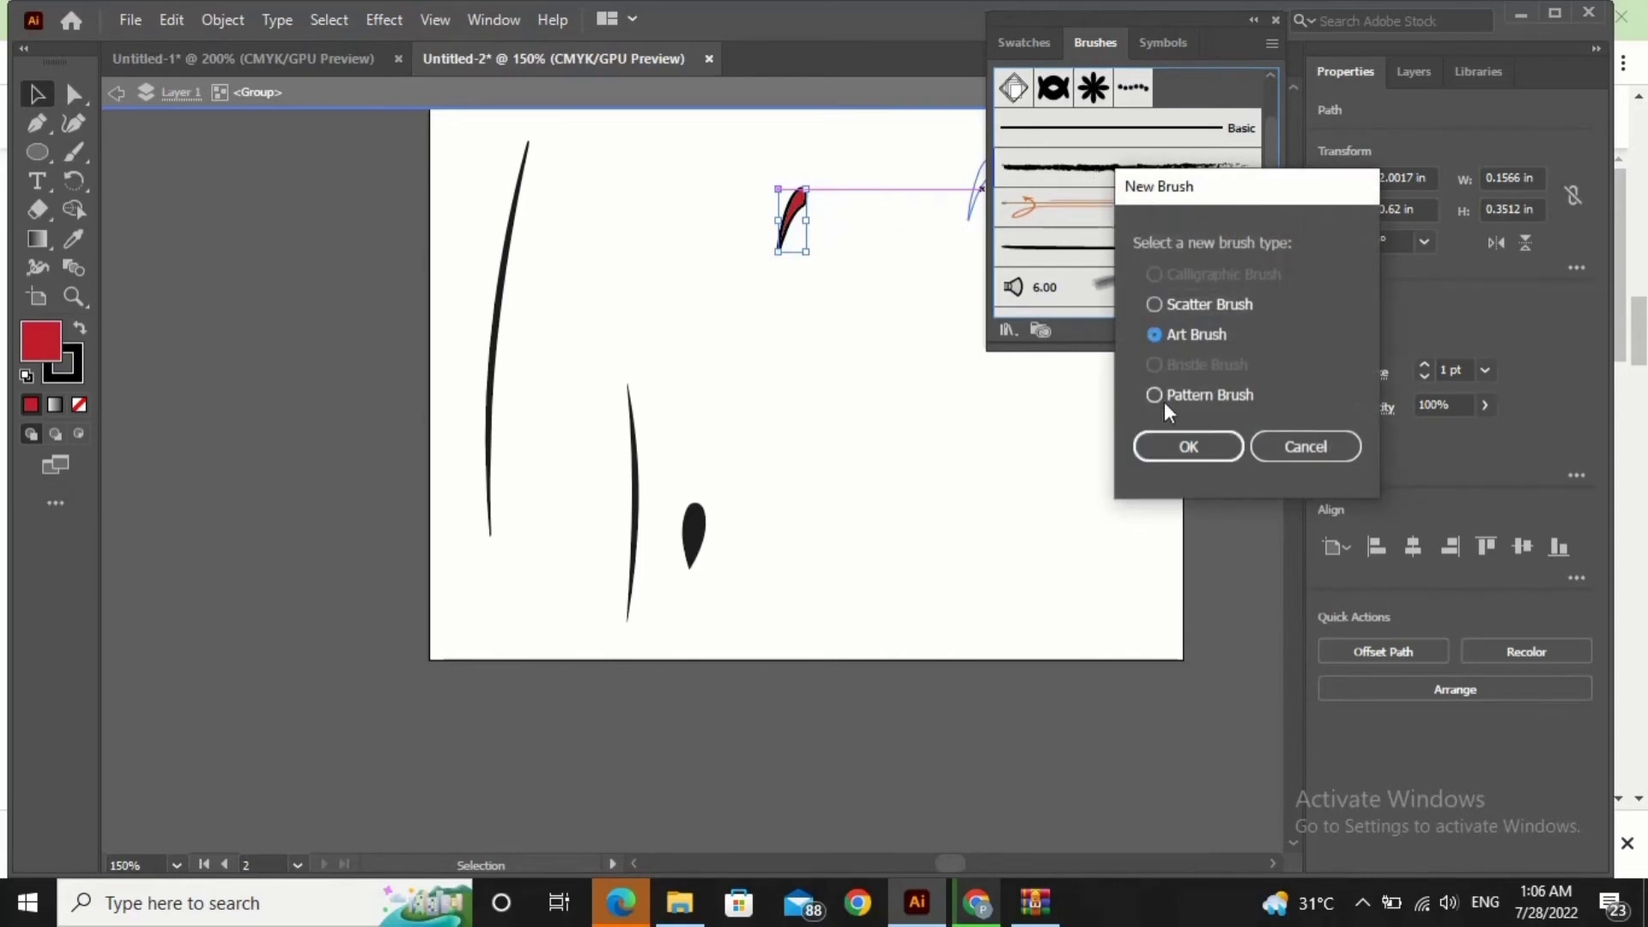
{"action": "left_click", "coordinate": [1184, 446]}
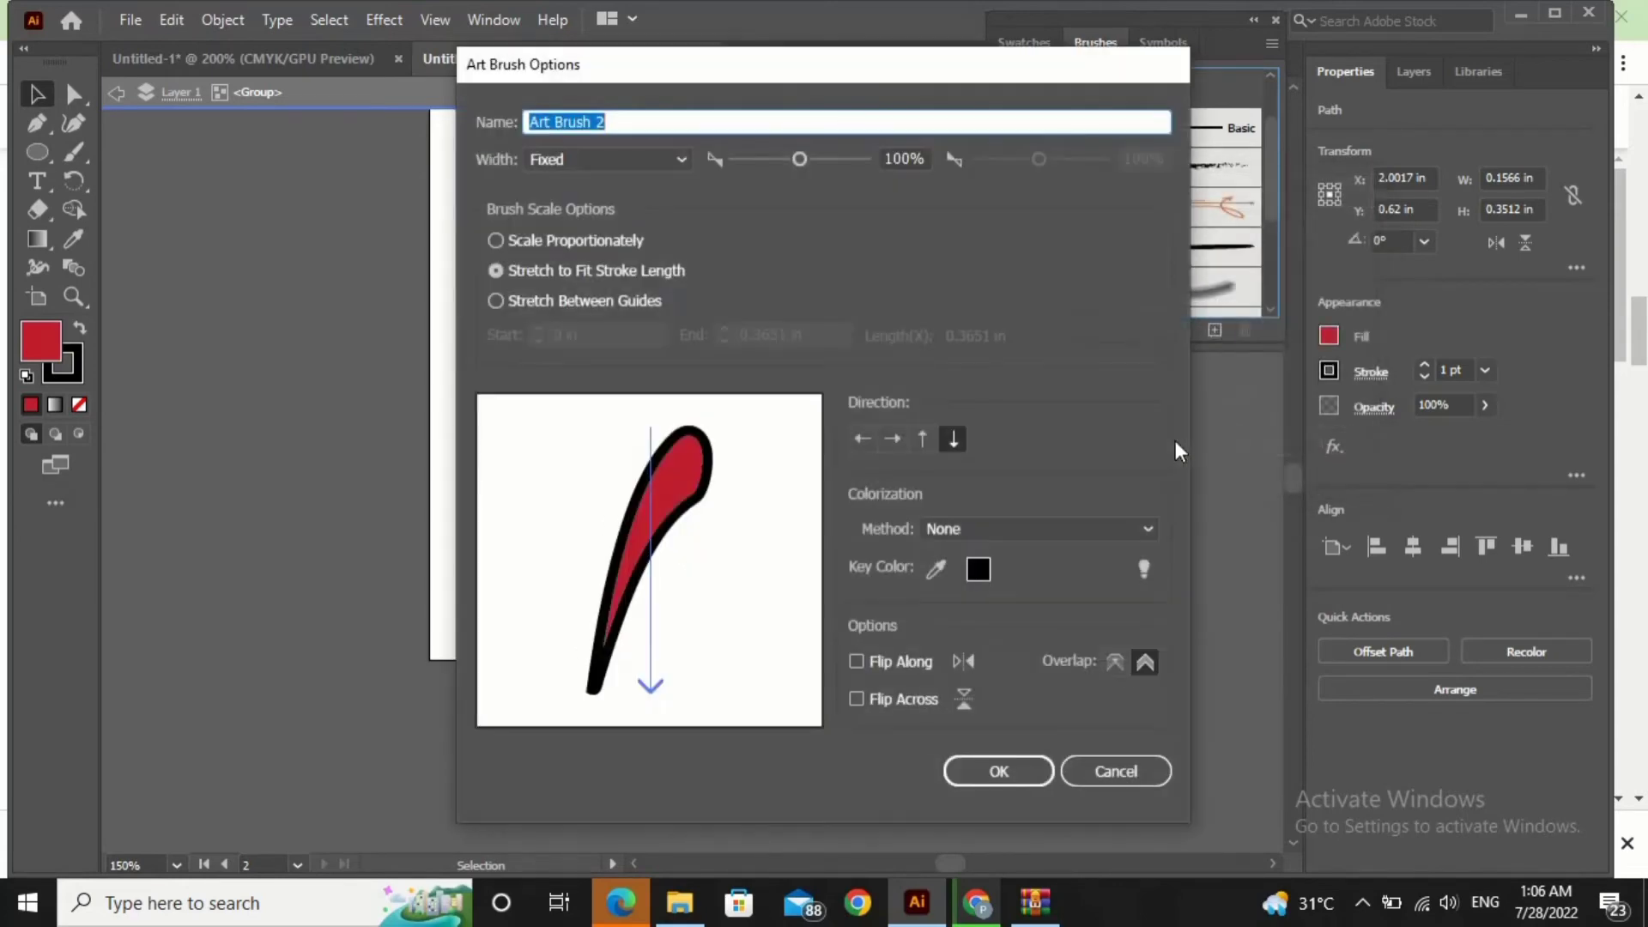
{"action": "left_click", "coordinate": [997, 768]}
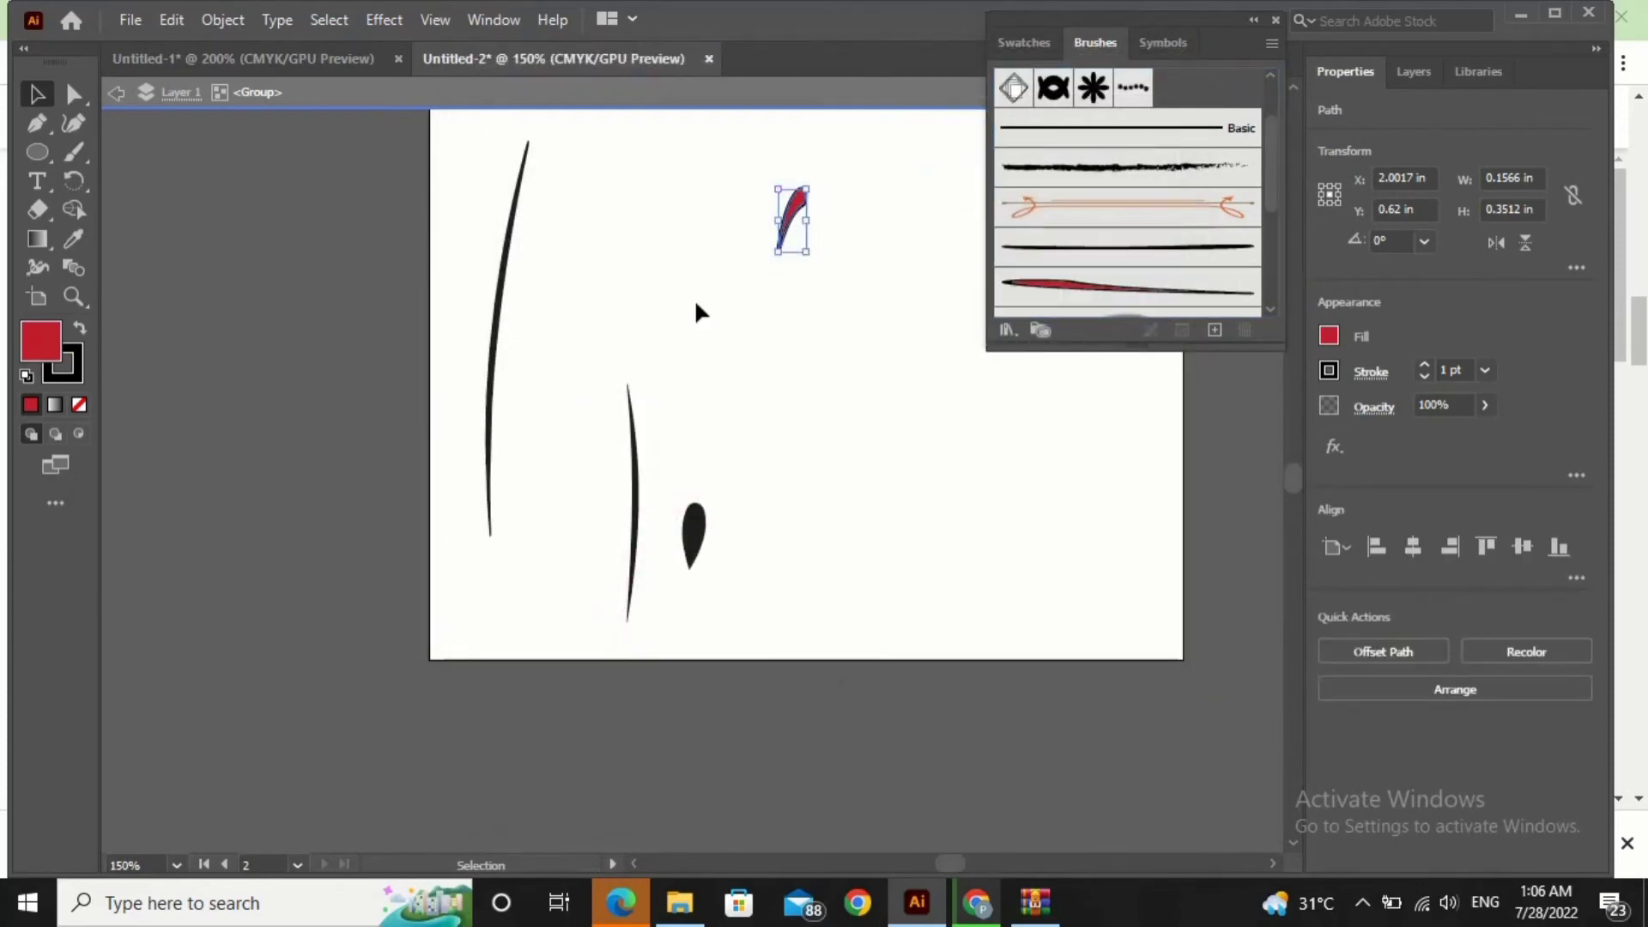
- Paint a wavy test stroke about 2.32 × 0.37 in with the red wedge brush and remove its fill
{"action": "left_click", "coordinate": [74, 153]}
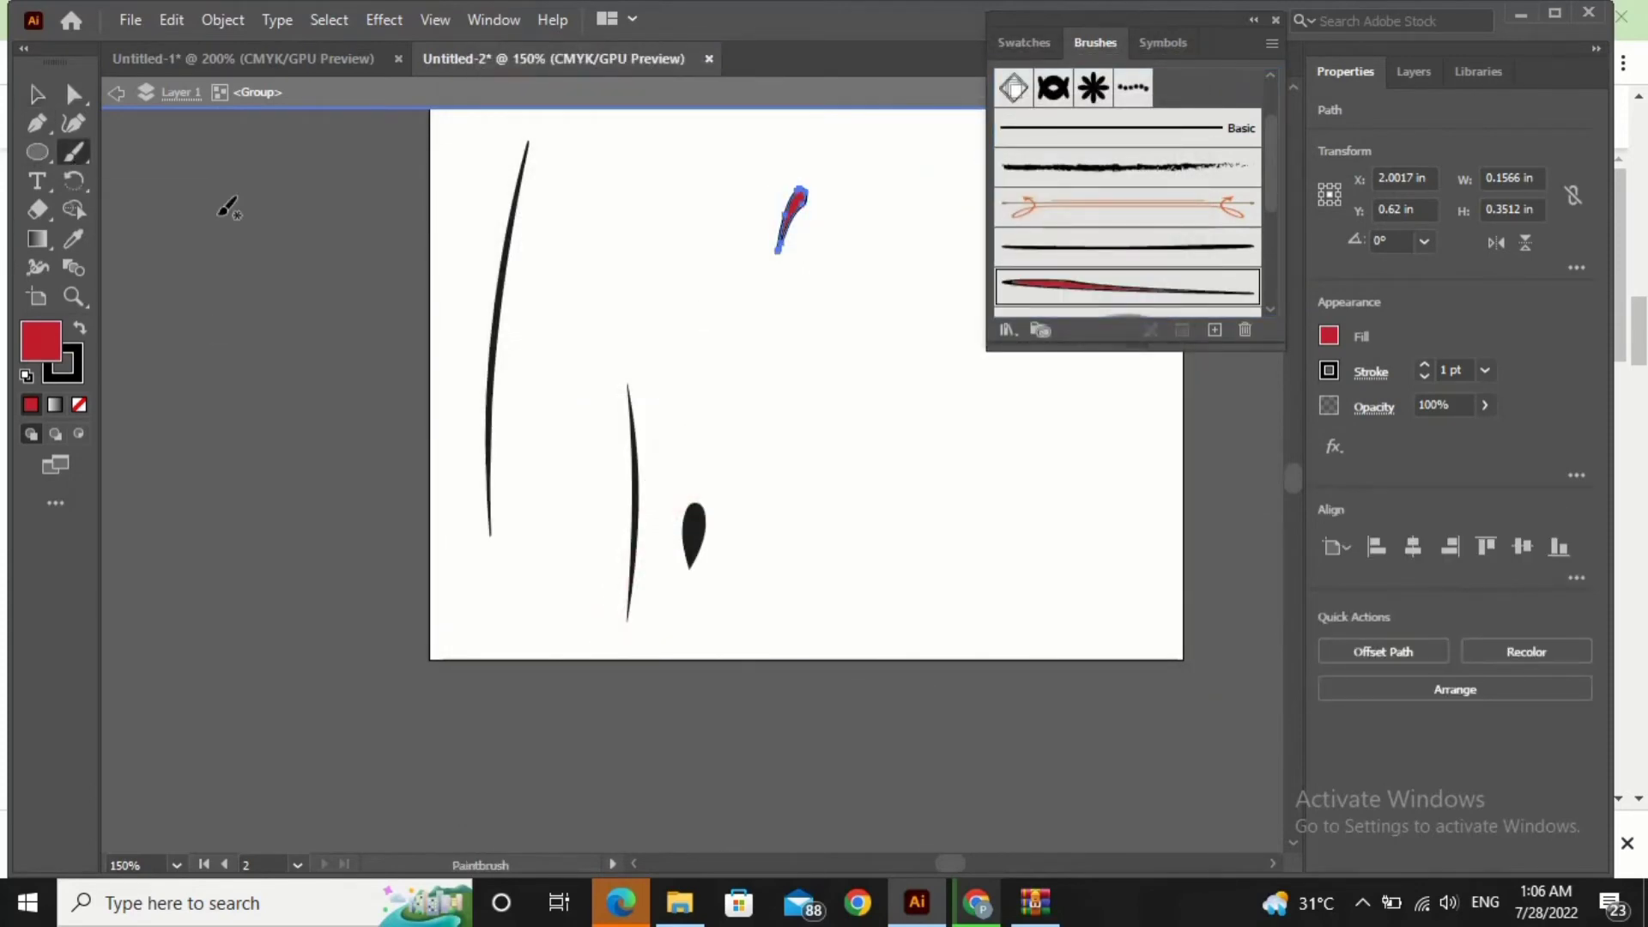
{"action": "mouse_move", "coordinate": [569, 347]}
{"action": "left_mouse_down"}
{"action": "mouse_move", "coordinate": [936, 367]}
{"action": "mouse_move", "coordinate": [1021, 283]}
{"action": "left_mouse_up"}
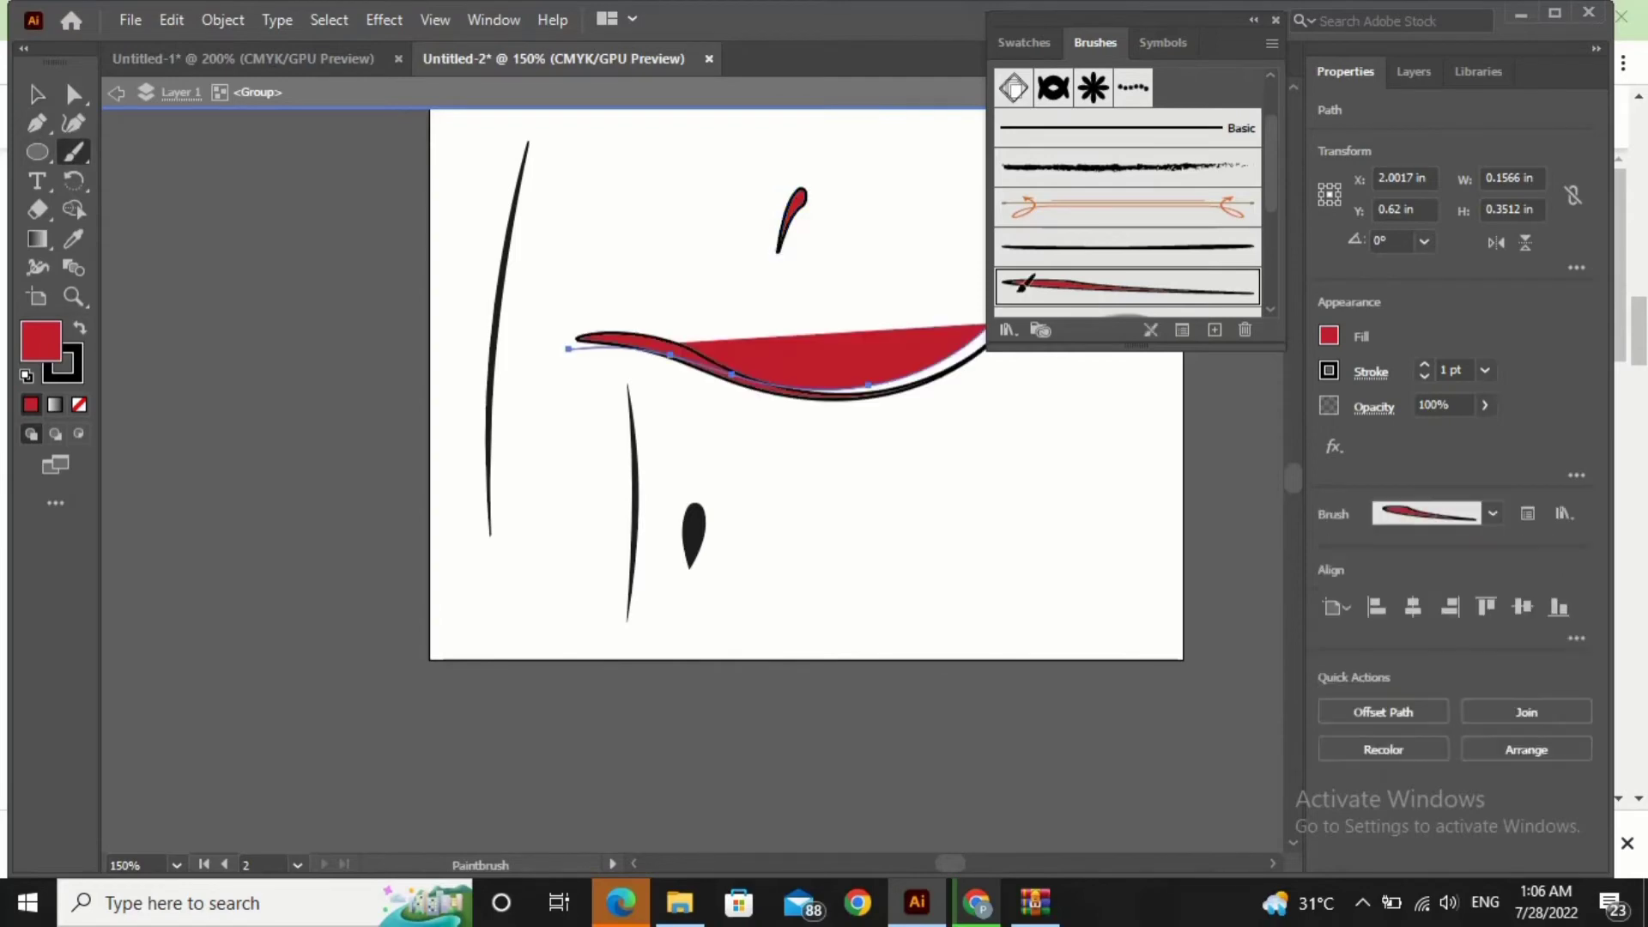
{"action": "left_click", "coordinate": [1327, 335]}
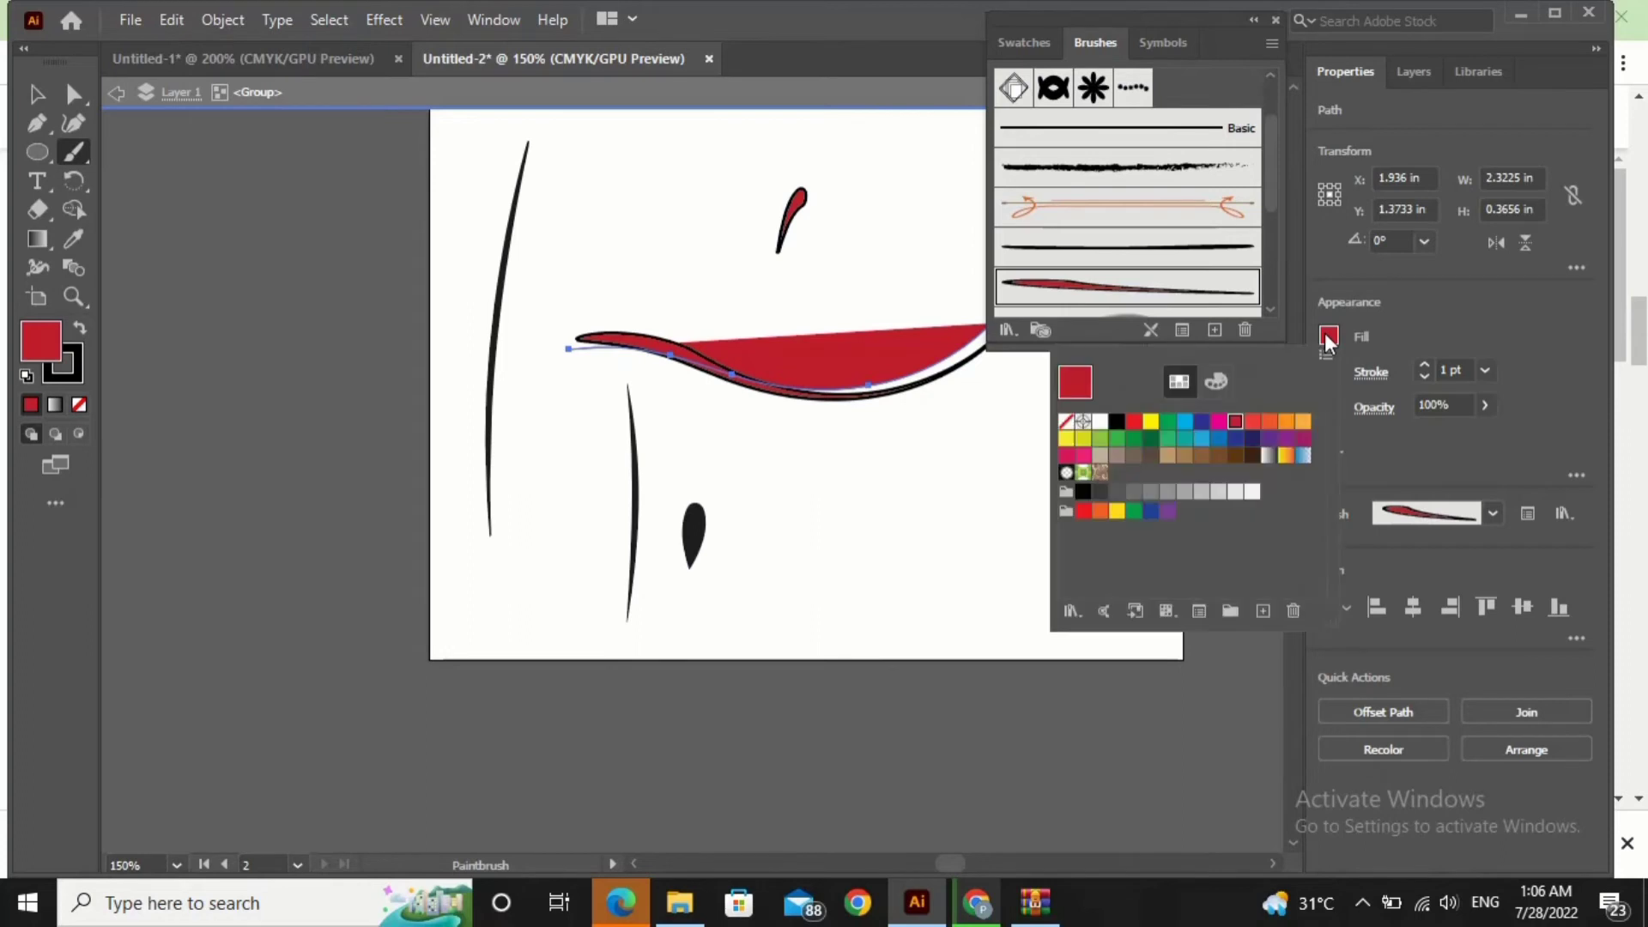
{"action": "left_click", "coordinate": [1066, 420]}
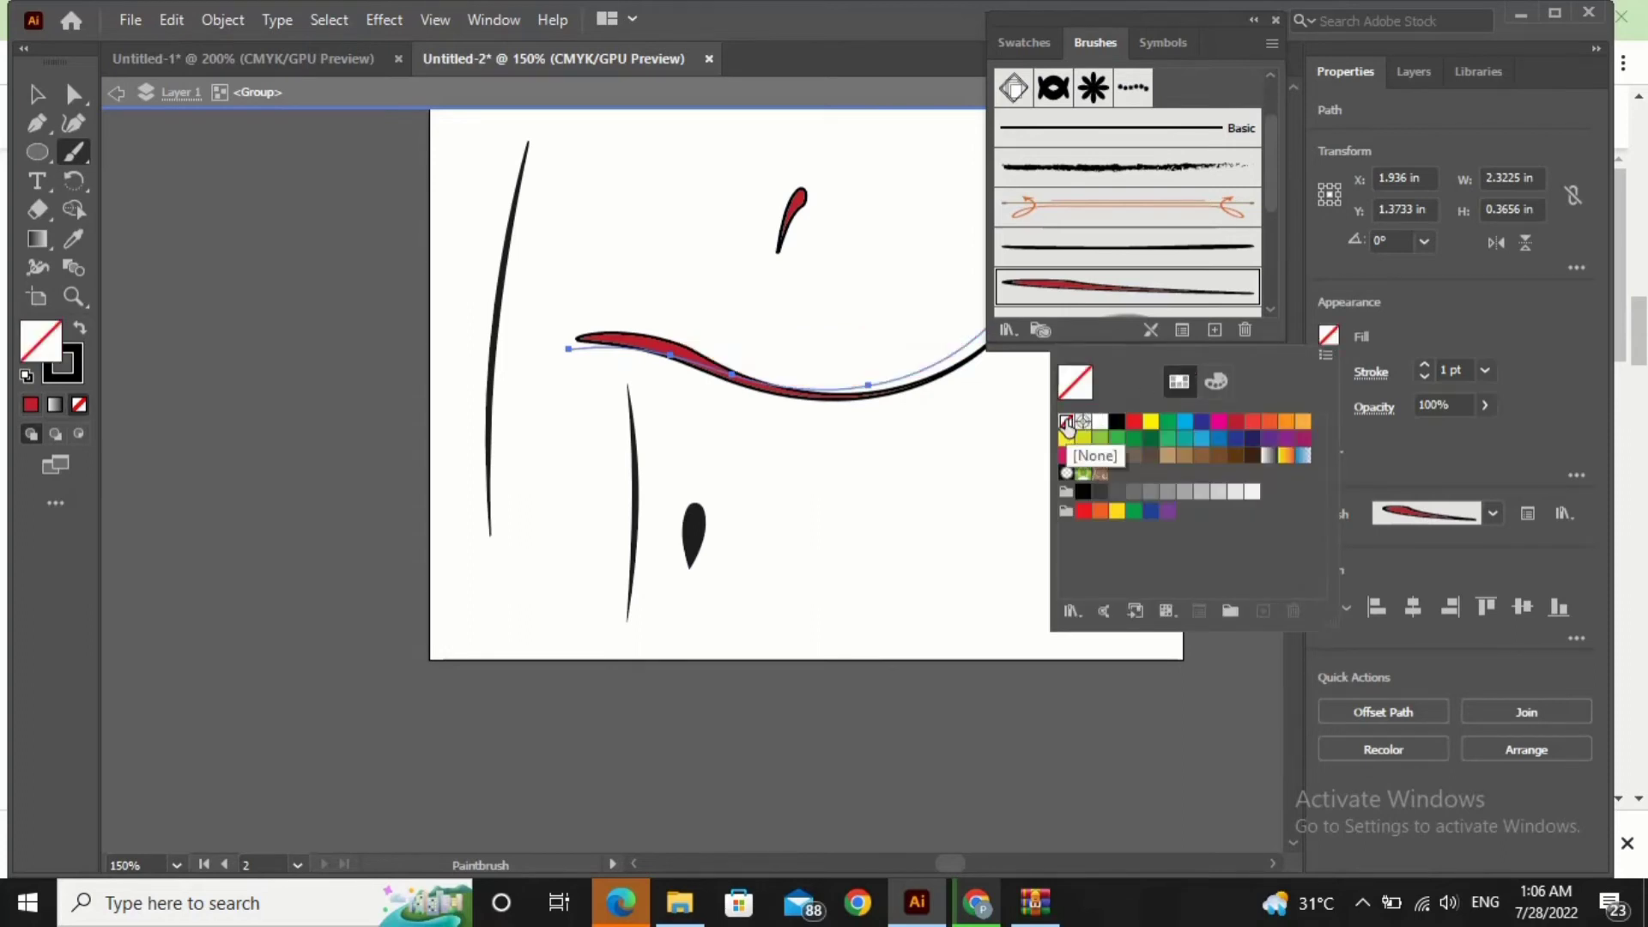
{"action": "left_click", "coordinate": [743, 538]}
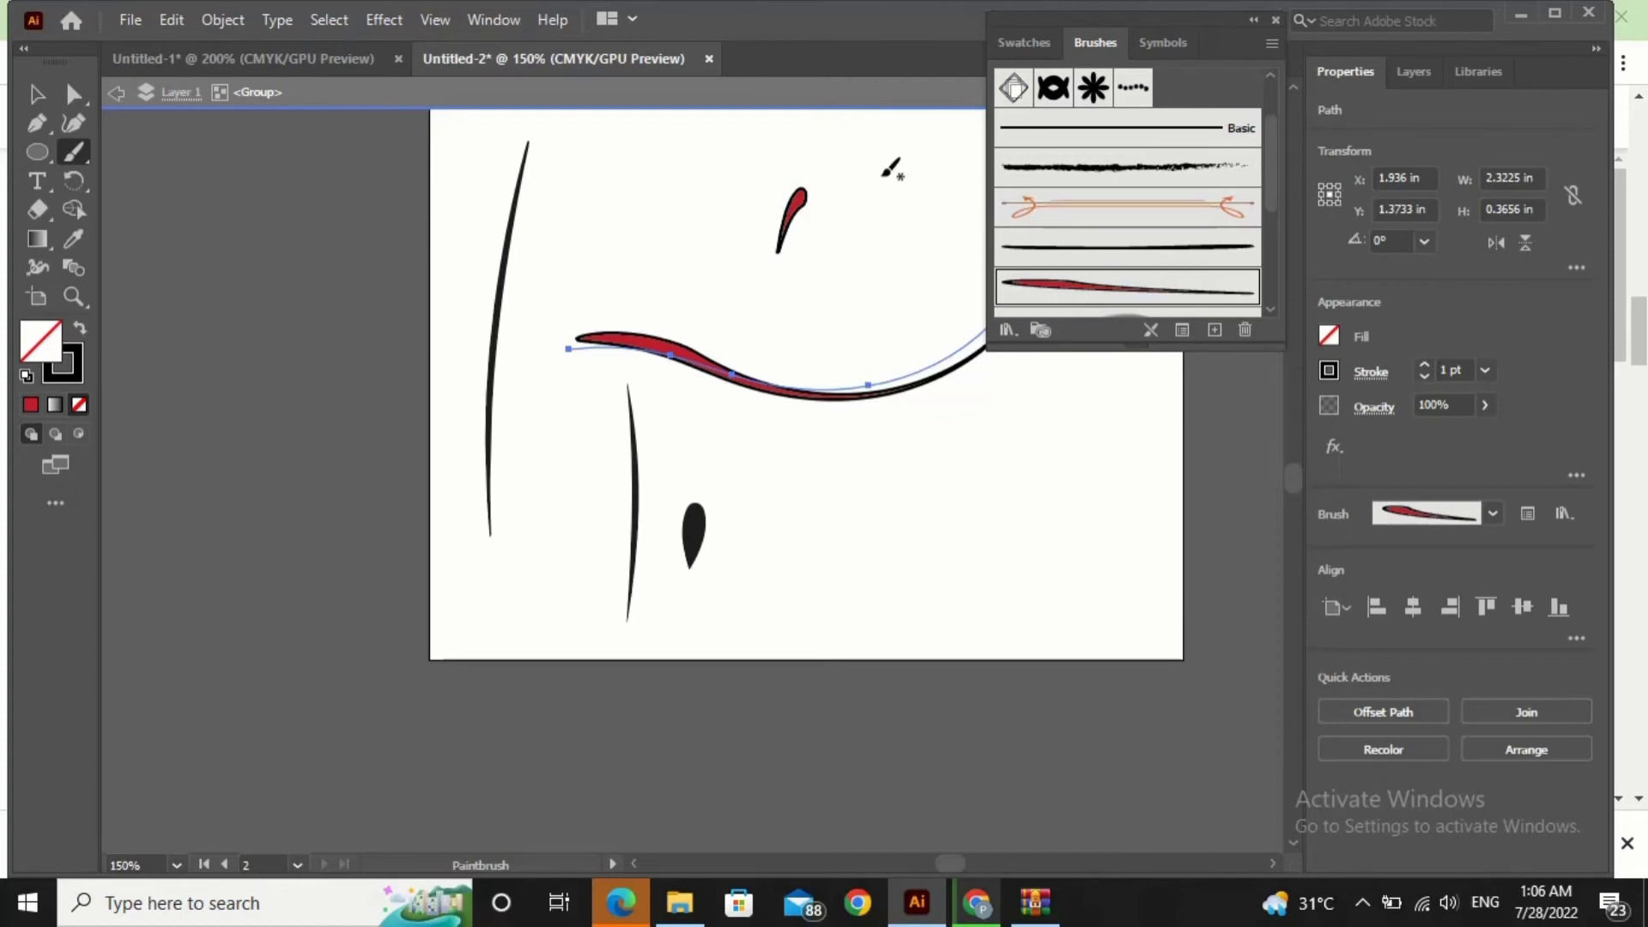
- Paint five more test strokes in different directions across the second artboard with the red wedge brush
{"action": "left_click_drag", "start_coordinate": [622, 319], "coordinate": [945, 219]}
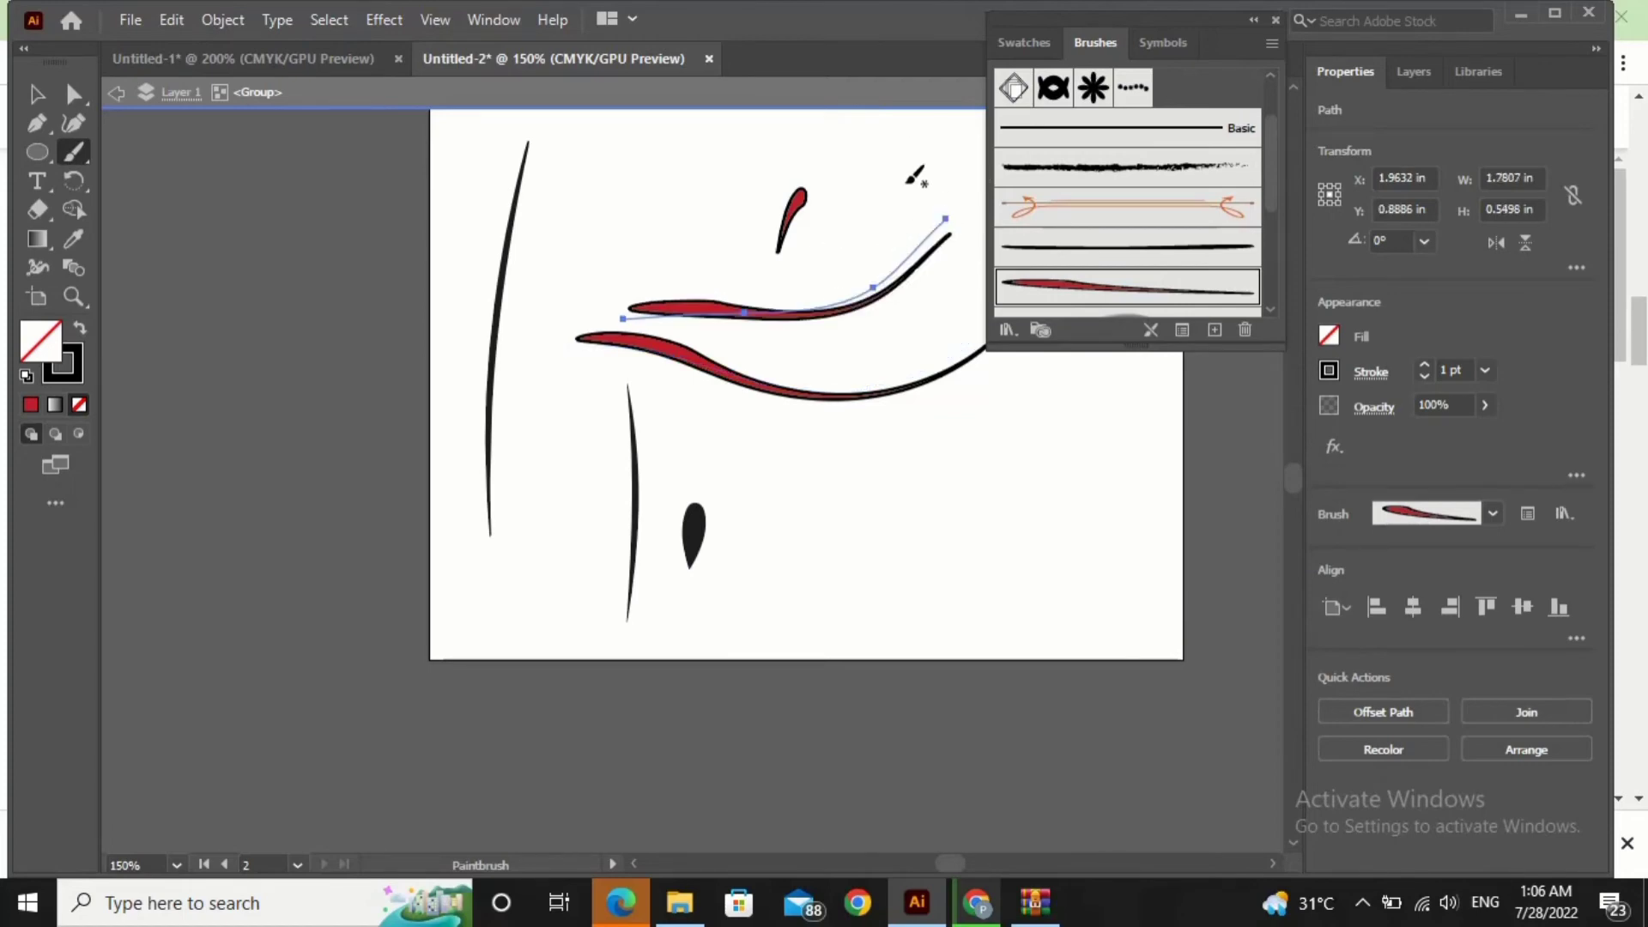
{"action": "mouse_move", "coordinate": [902, 183]}
{"action": "left_mouse_down"}
{"action": "mouse_move", "coordinate": [929, 337]}
{"action": "mouse_move", "coordinate": [925, 497]}
{"action": "left_mouse_up"}
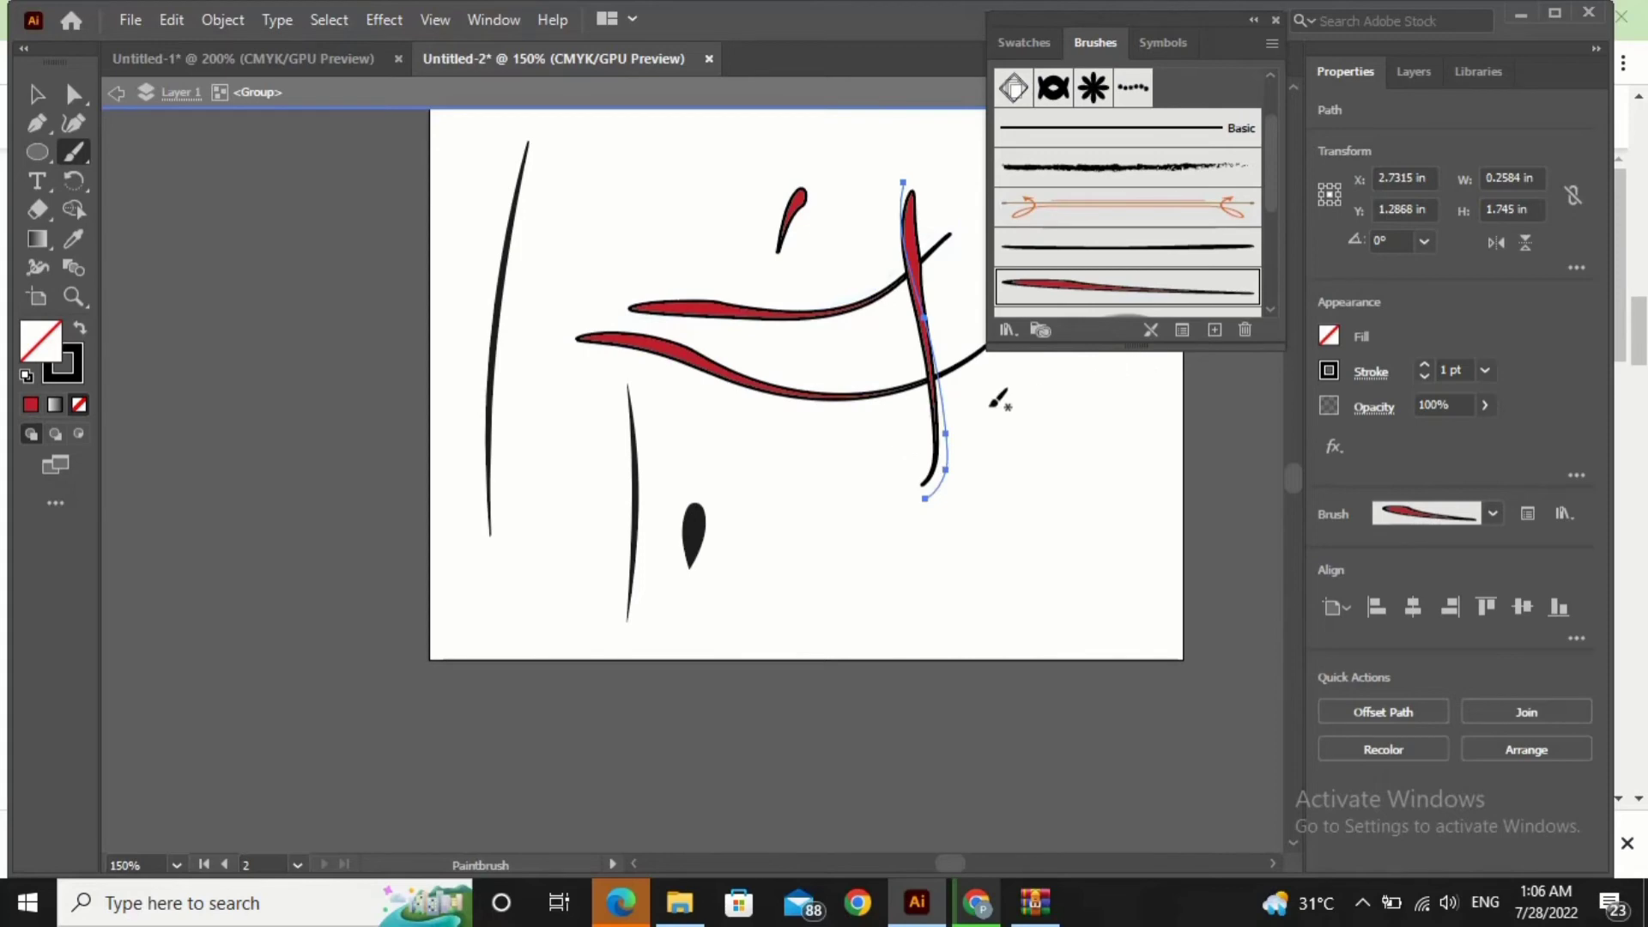
{"action": "mouse_move", "coordinate": [1004, 379]}
{"action": "left_mouse_down"}
{"action": "mouse_move", "coordinate": [1014, 440]}
{"action": "mouse_move", "coordinate": [946, 586]}
{"action": "left_mouse_up"}
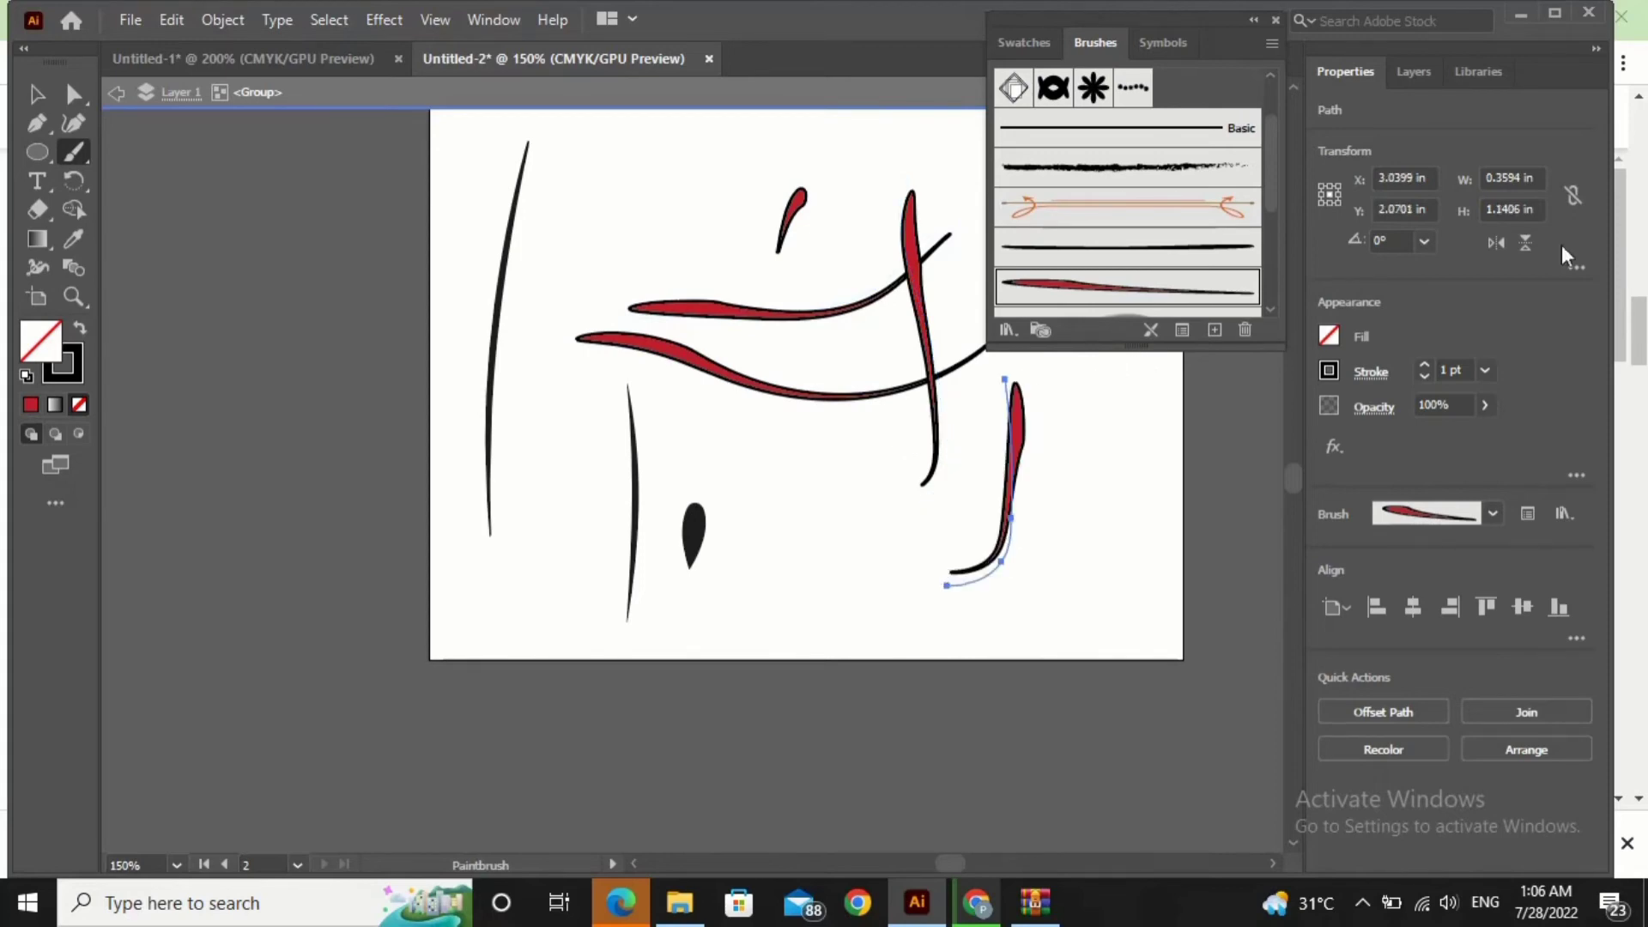
{"action": "left_click", "coordinate": [1328, 336]}
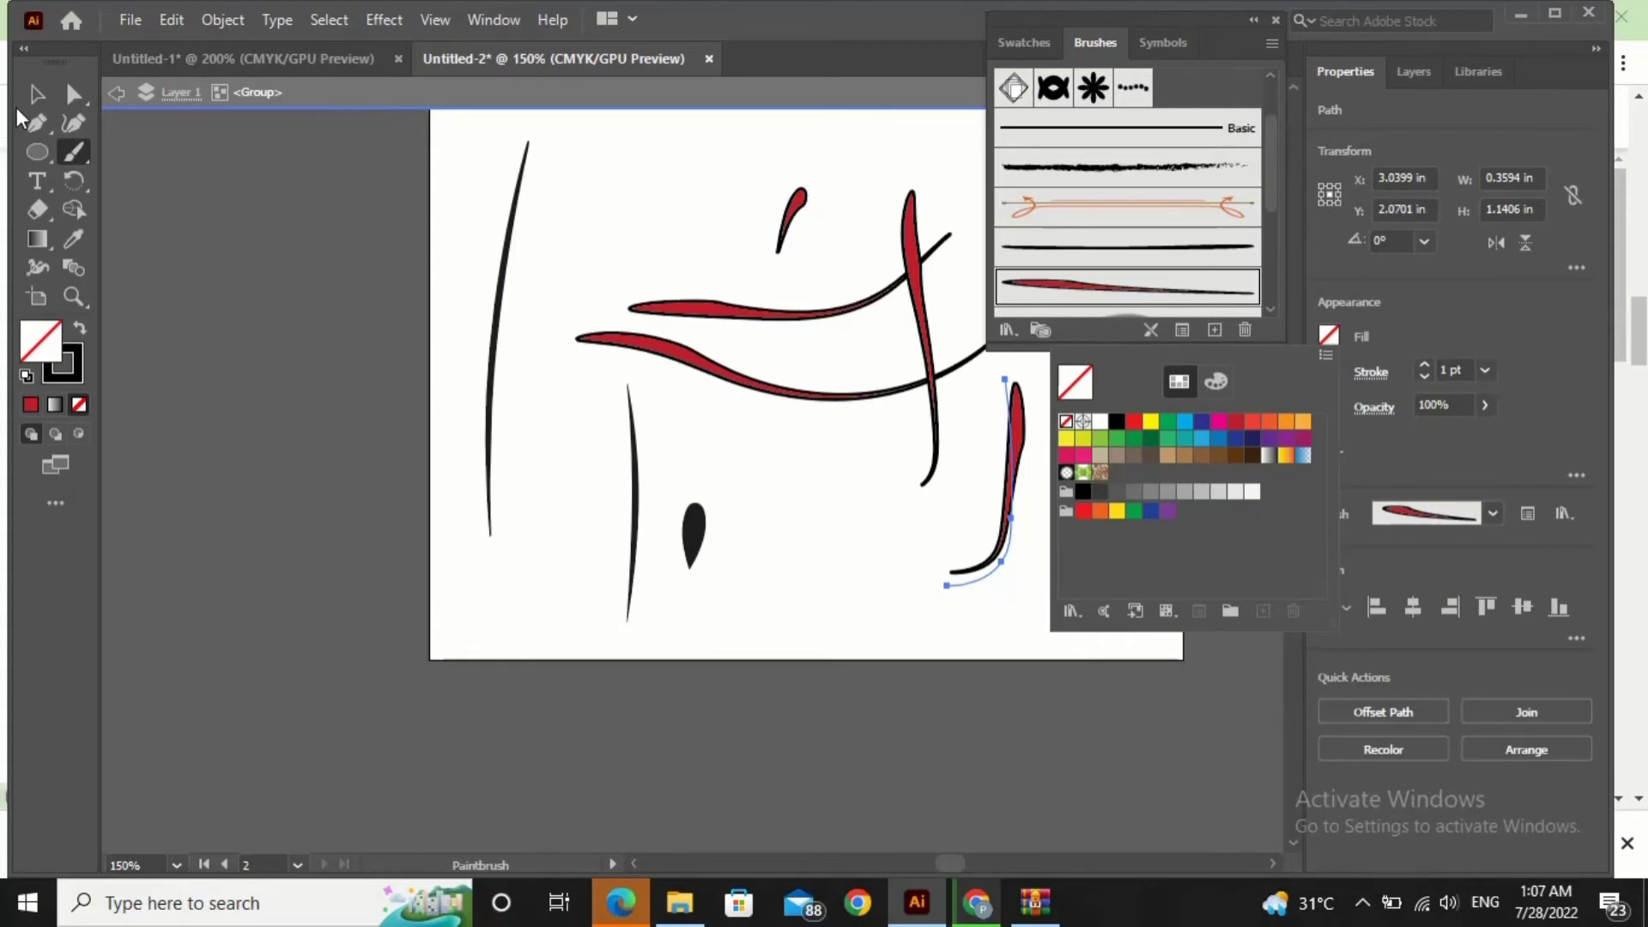
{"action": "left_click", "coordinate": [37, 97]}
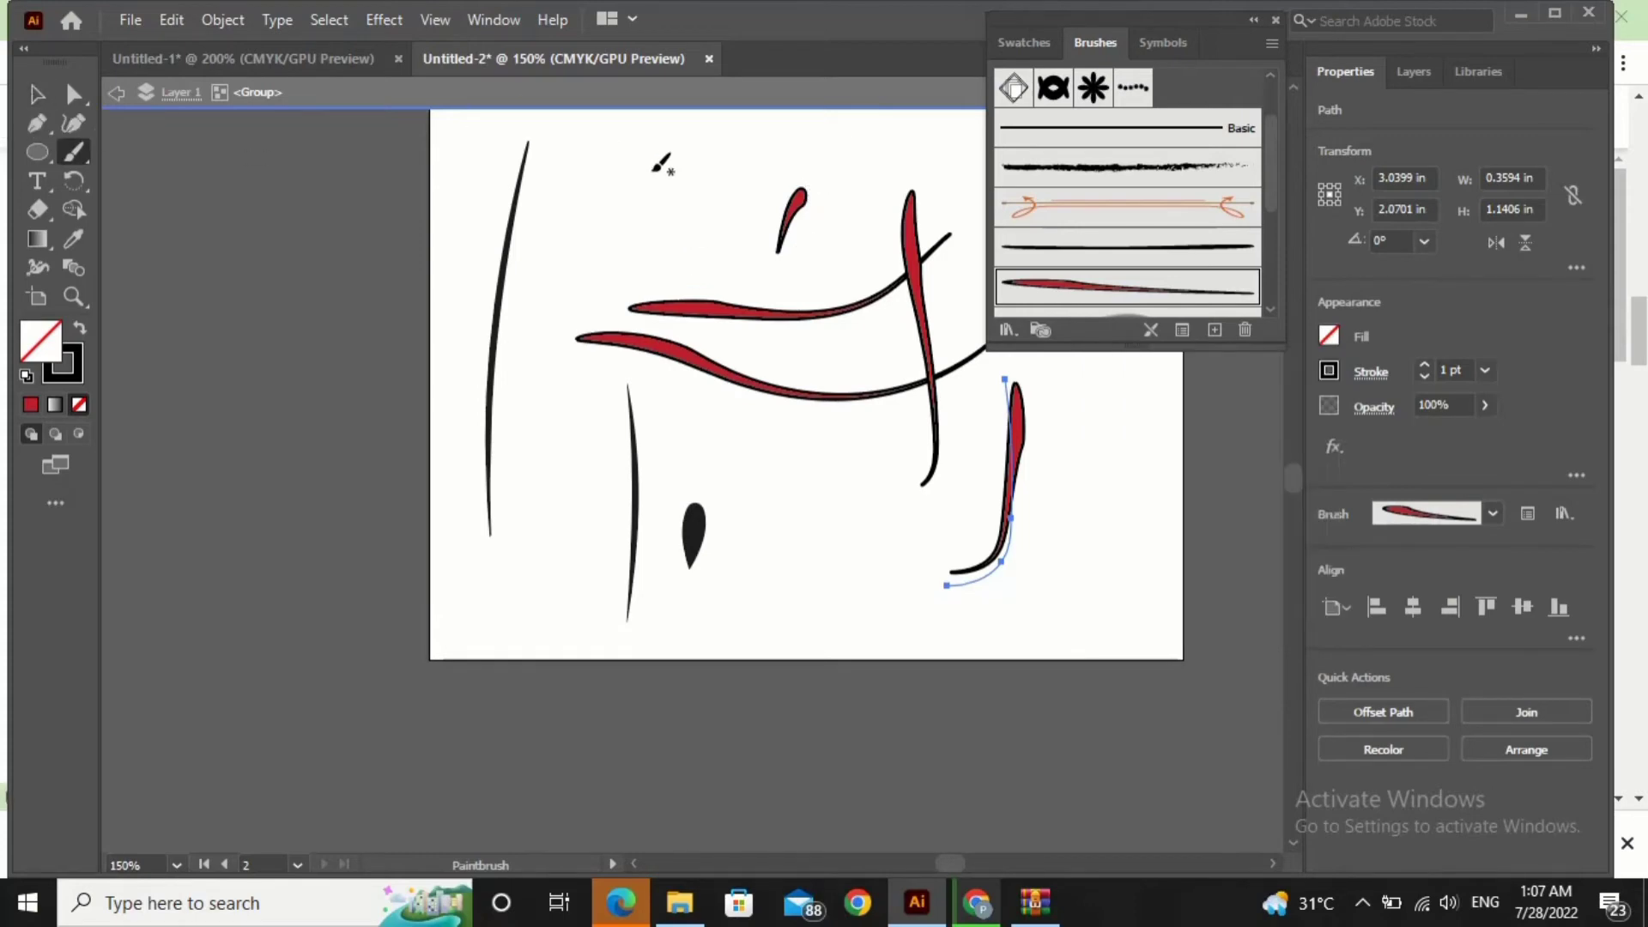
{"action": "left_click_drag", "start_coordinate": [650, 170], "coordinate": [873, 515]}
{"action": "mouse_move", "coordinate": [589, 250]}
{"action": "left_mouse_down"}
{"action": "mouse_move", "coordinate": [840, 255]}
{"action": "mouse_move", "coordinate": [782, 171]}
{"action": "mouse_move", "coordinate": [777, 236]}
{"action": "left_mouse_up"}
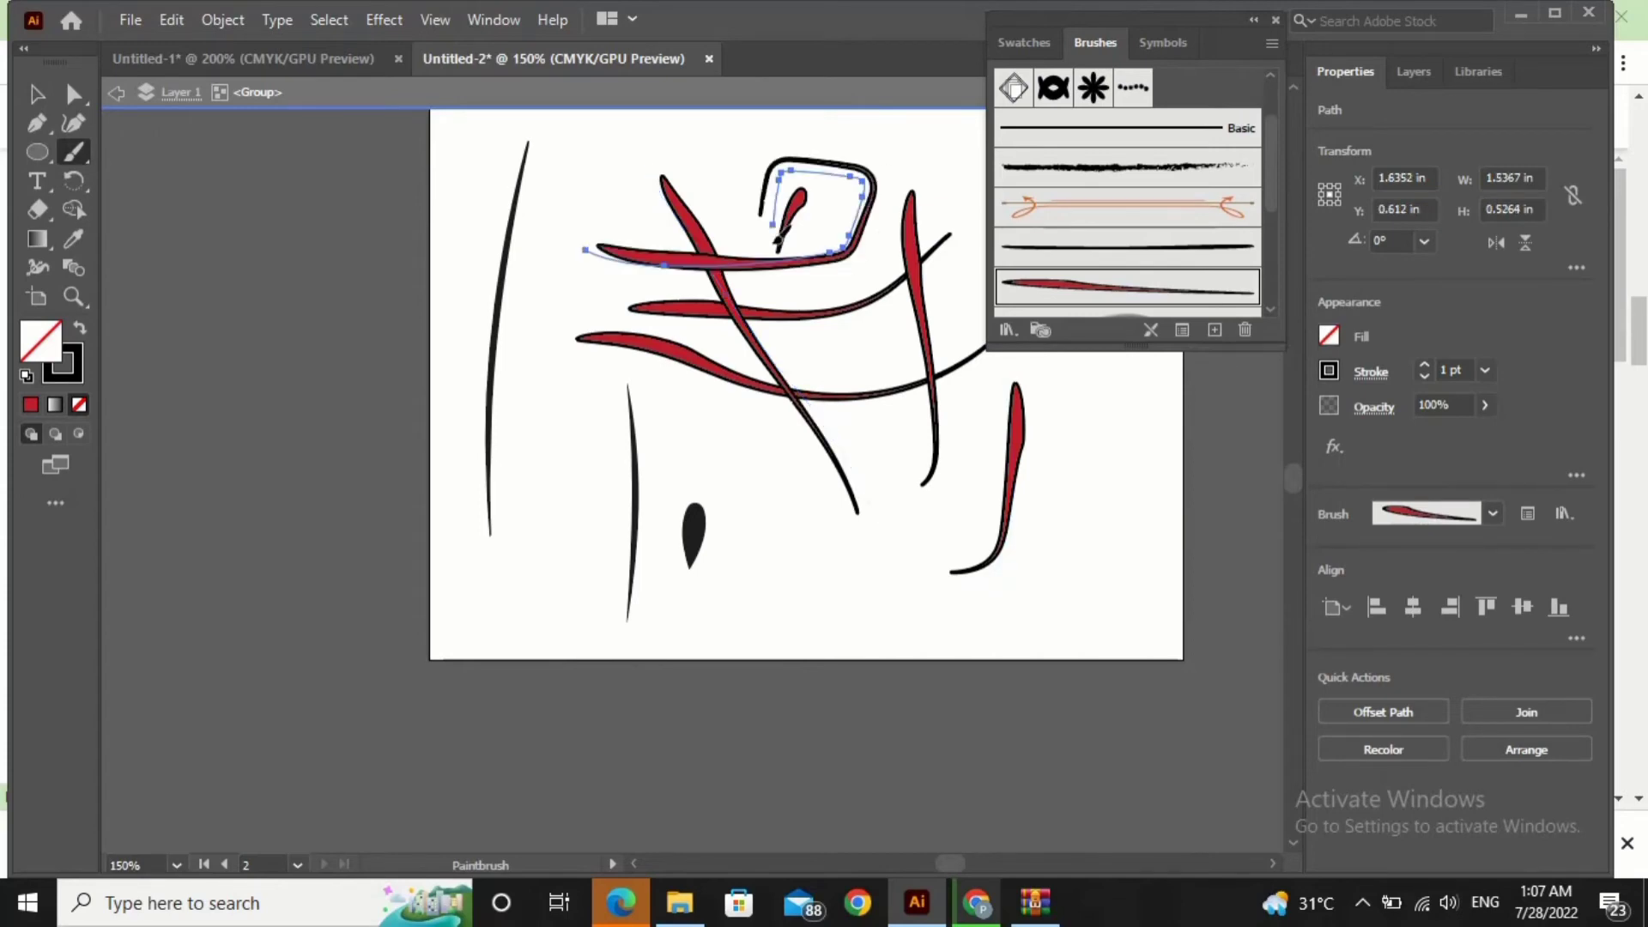
- Undo the test strokes, the wedge's brush, recolouring and shrinking, and the long blade's last move
{"action": "key", "text": "ctrl+z"}
{"action": "key", "text": "ctrl+z"}
{"action": "key", "text": "ctrl+z"}
{"action": "key", "text": "ctrl+z"}
{"action": "key", "text": "ctrl+z"}
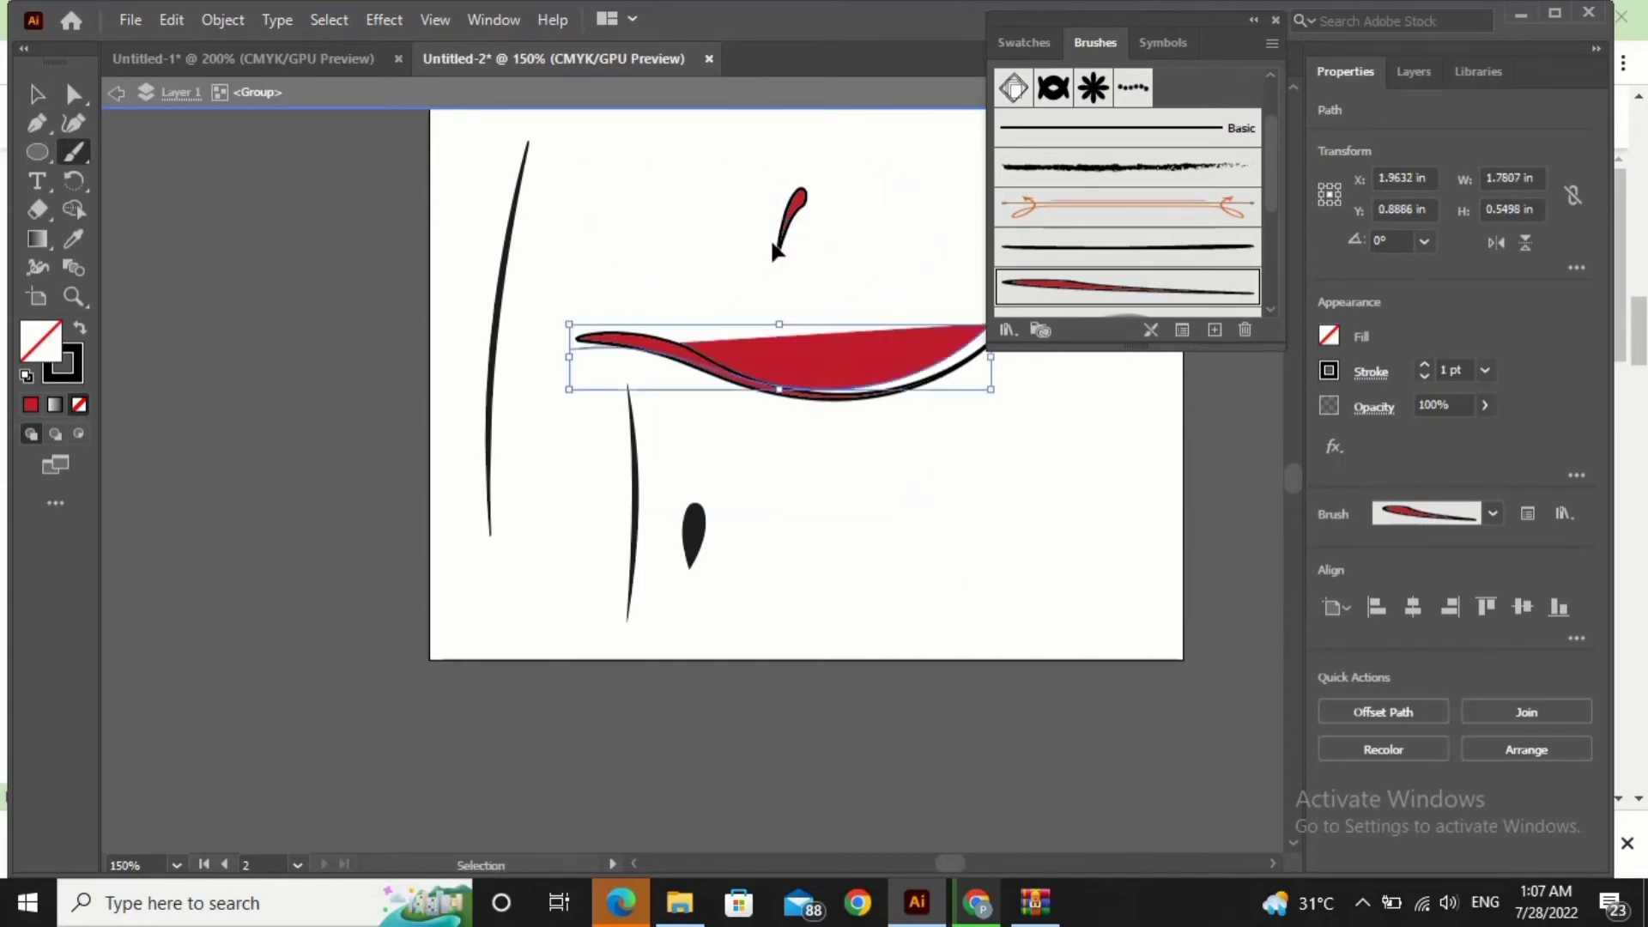
{"action": "key", "text": "ctrl+z"}
{"action": "key", "text": "ctrl+z"}
{"action": "key", "text": "ctrl+z"}
{"action": "key", "text": "ctrl+z"}
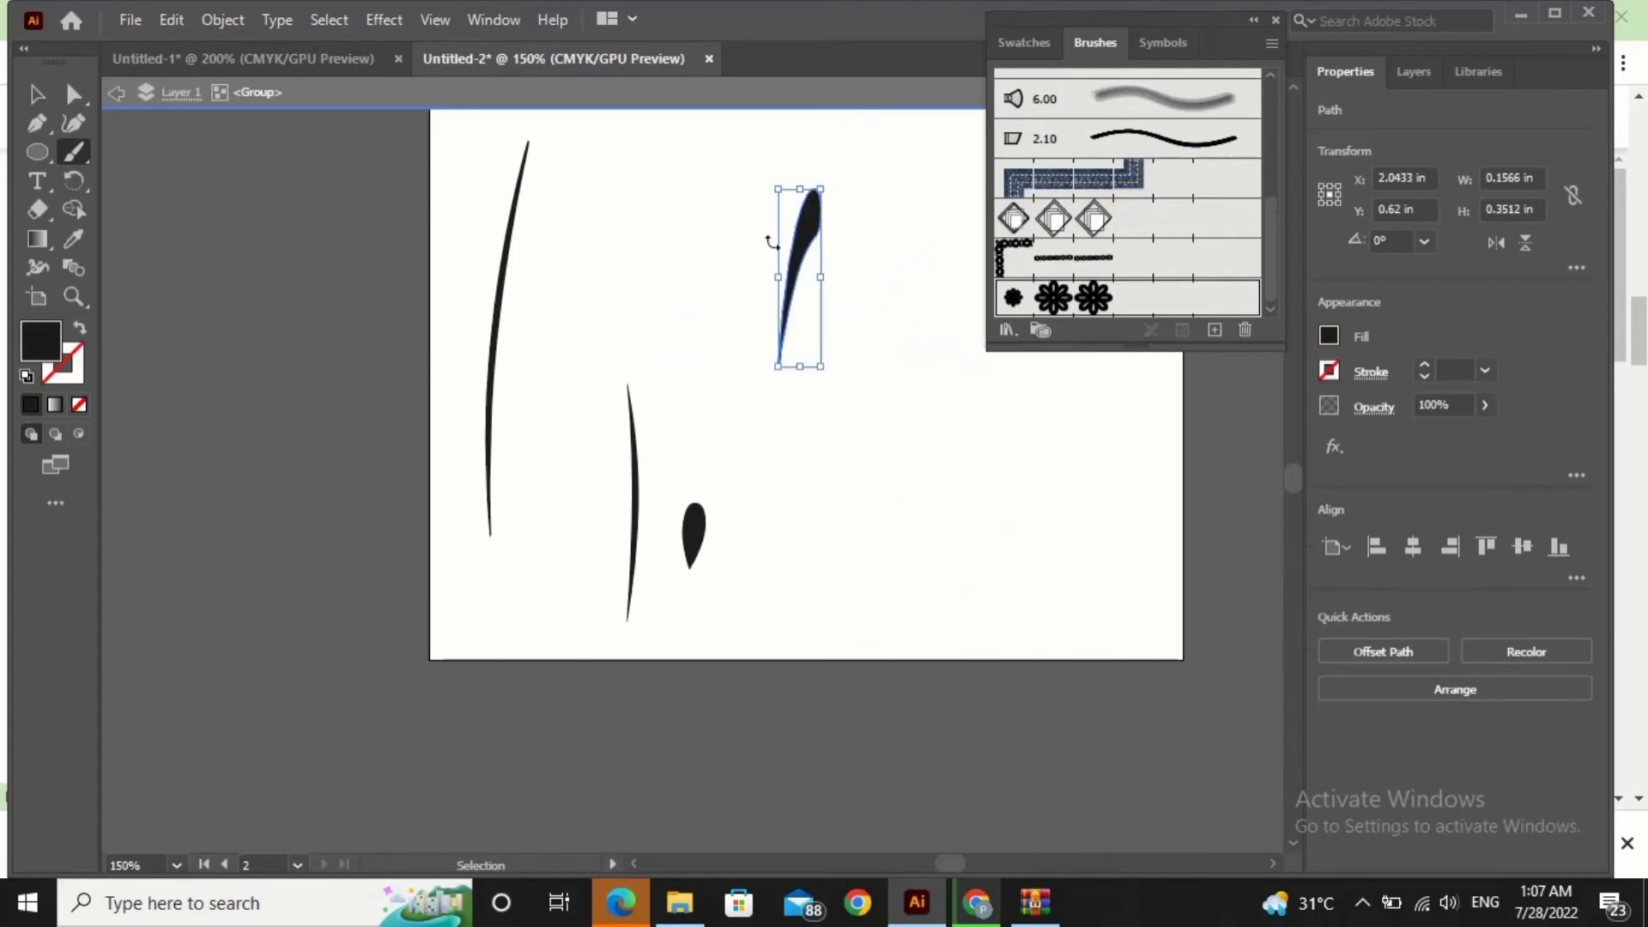
{"action": "key", "text": "ctrl+z"}
{"action": "key", "text": "ctrl+z"}
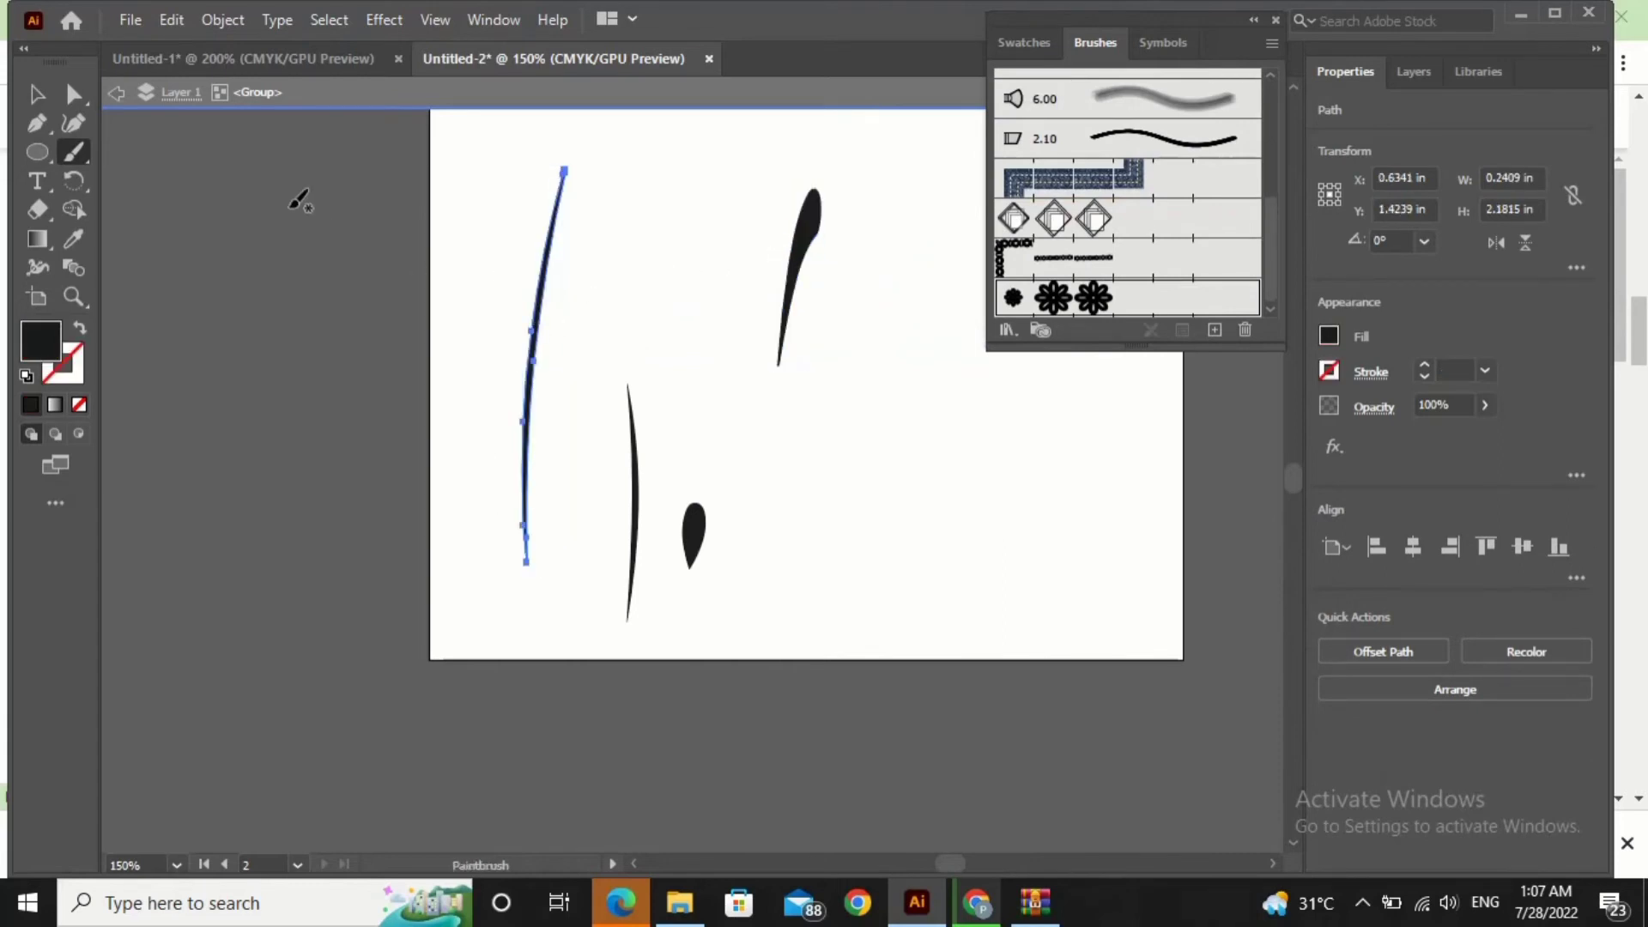
- Create an art brush from the long blade, keeping the default name and Stretch to Fit Stroke Length option
{"action": "left_click", "coordinate": [36, 93]}
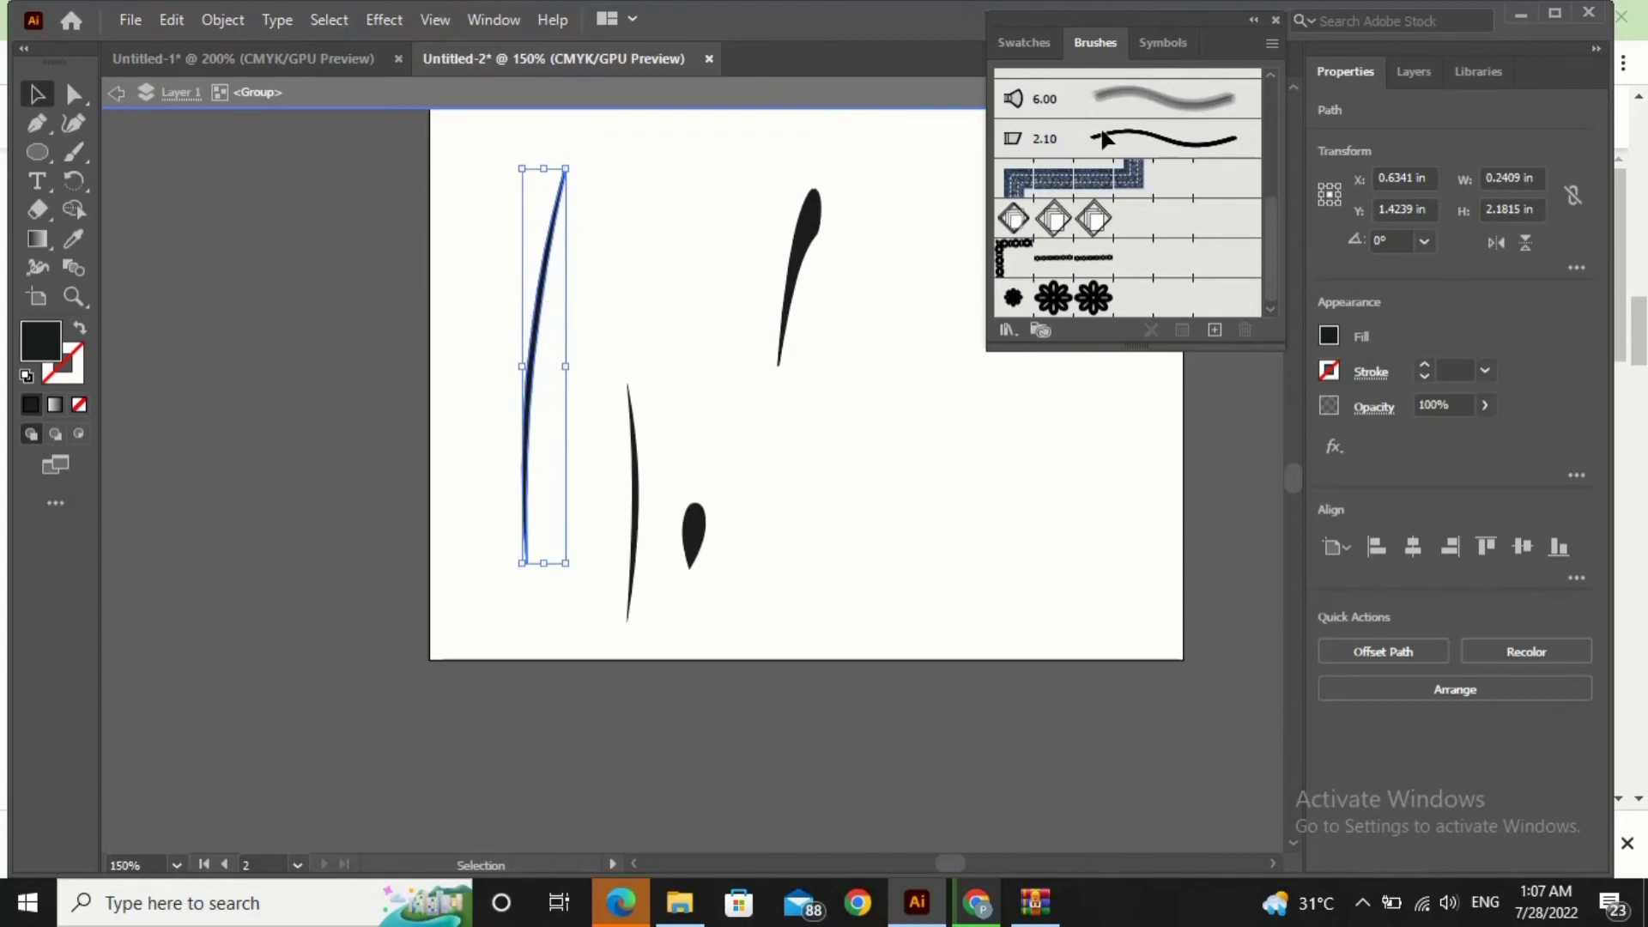
{"action": "left_click_drag", "start_coordinate": [534, 309], "coordinate": [1198, 224]}
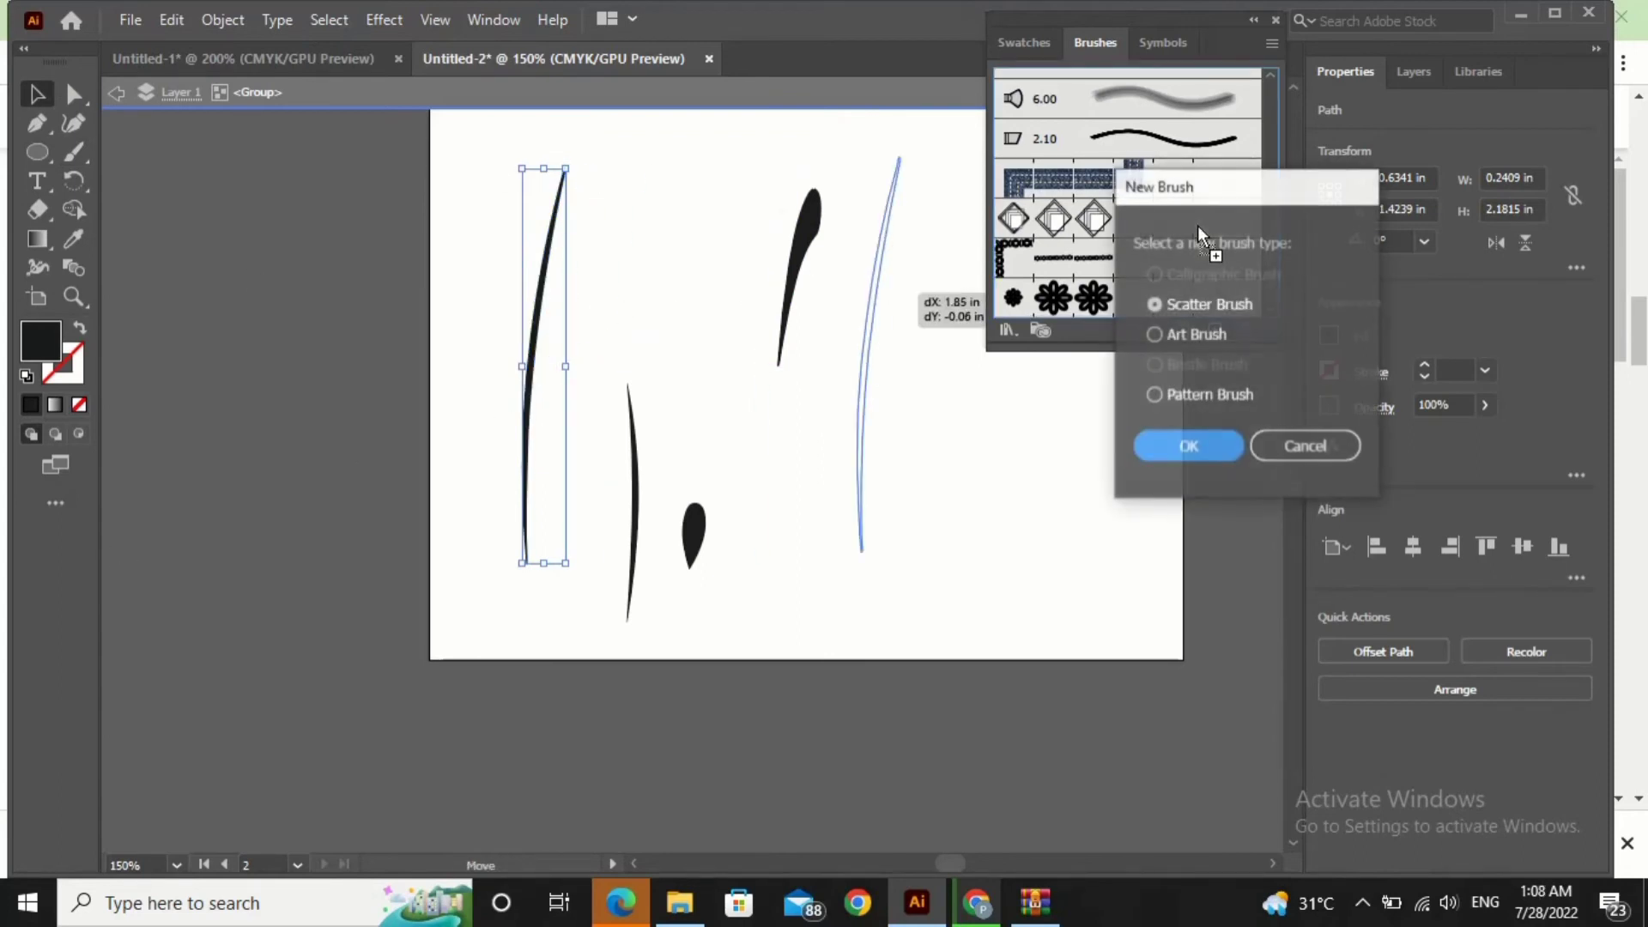
{"action": "left_click", "coordinate": [1154, 334]}
{"action": "left_click", "coordinate": [1179, 446]}
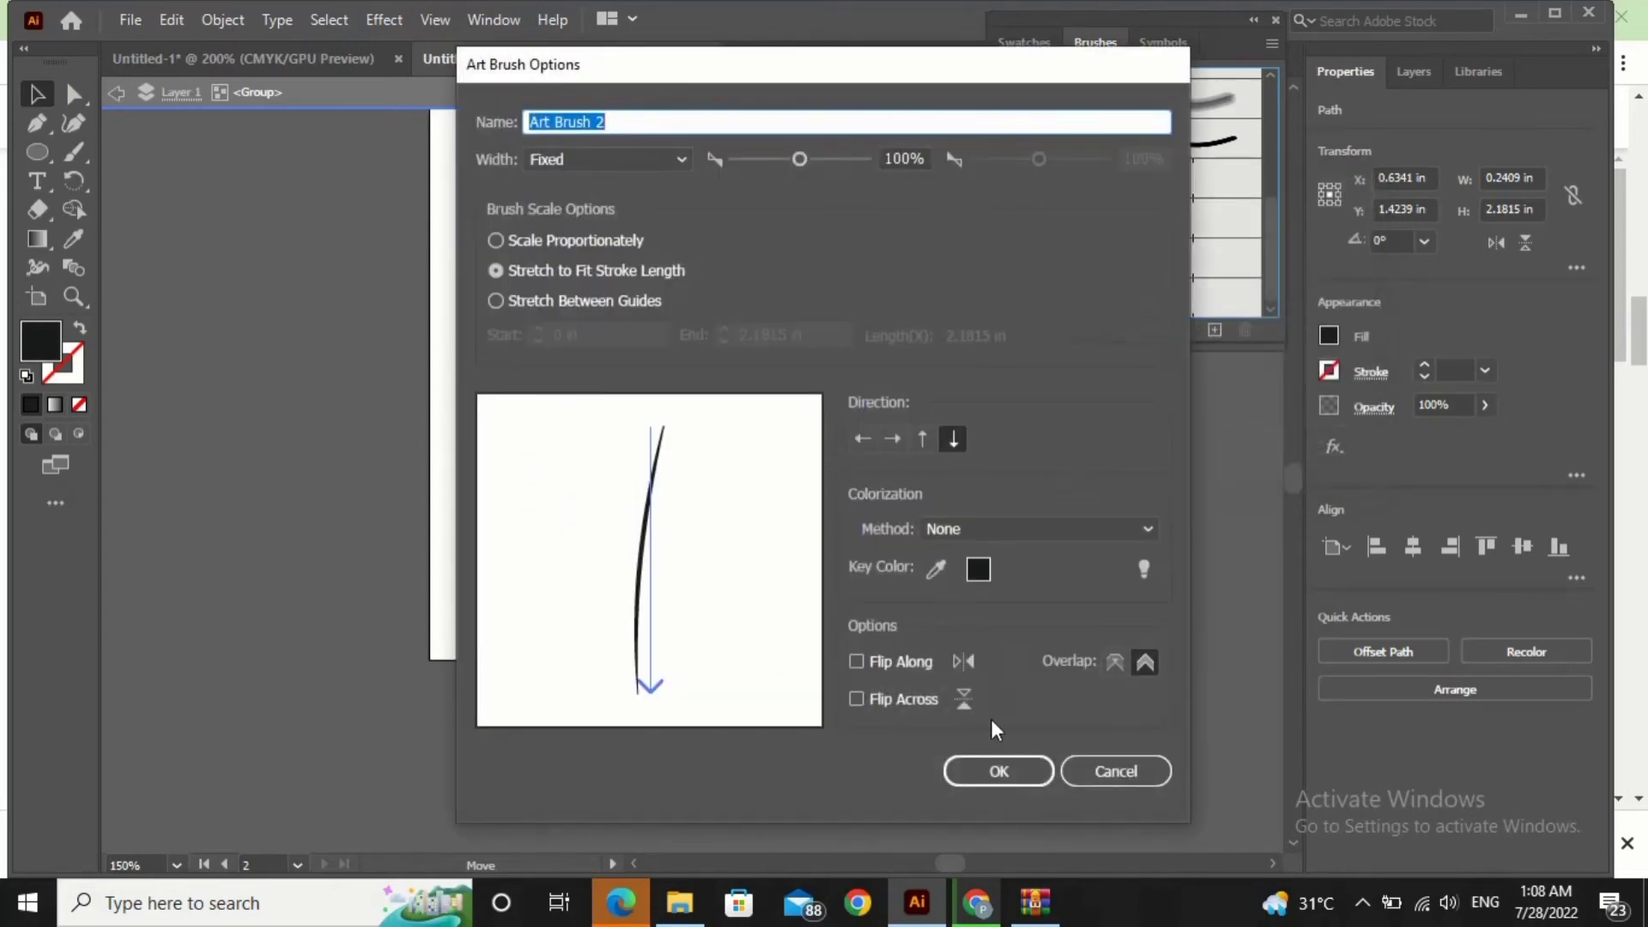
{"action": "left_click", "coordinate": [996, 769]}
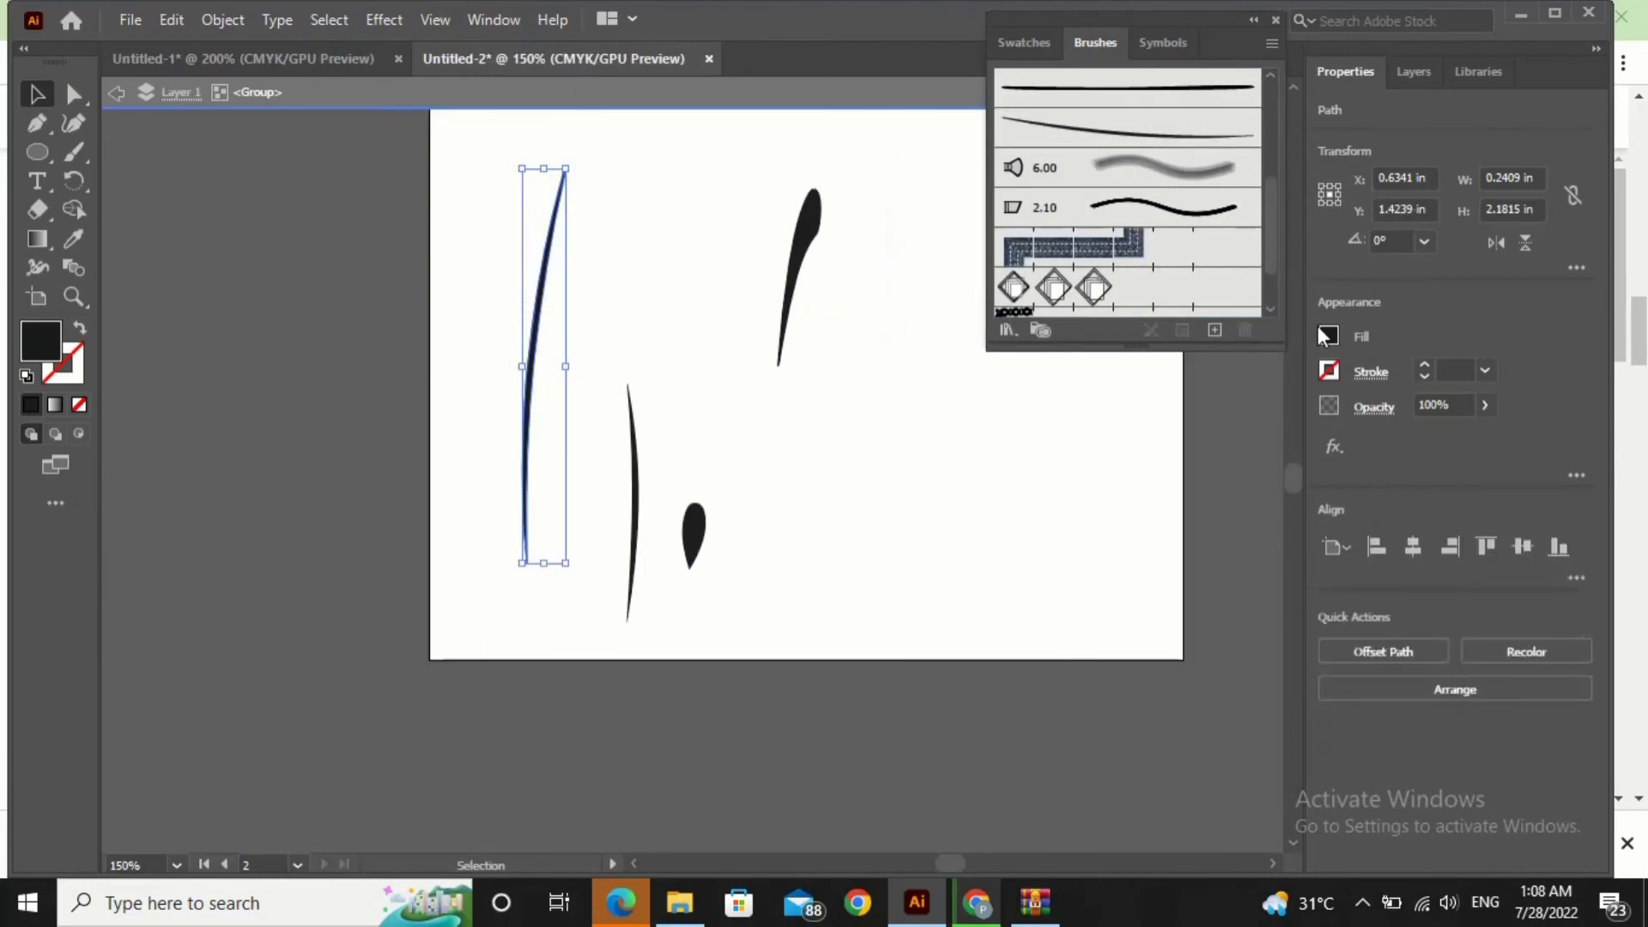
- Remove the long blade's fill and activate the Paintbrush tool with the new long-blade art brush
{"action": "left_click", "coordinate": [1327, 334]}
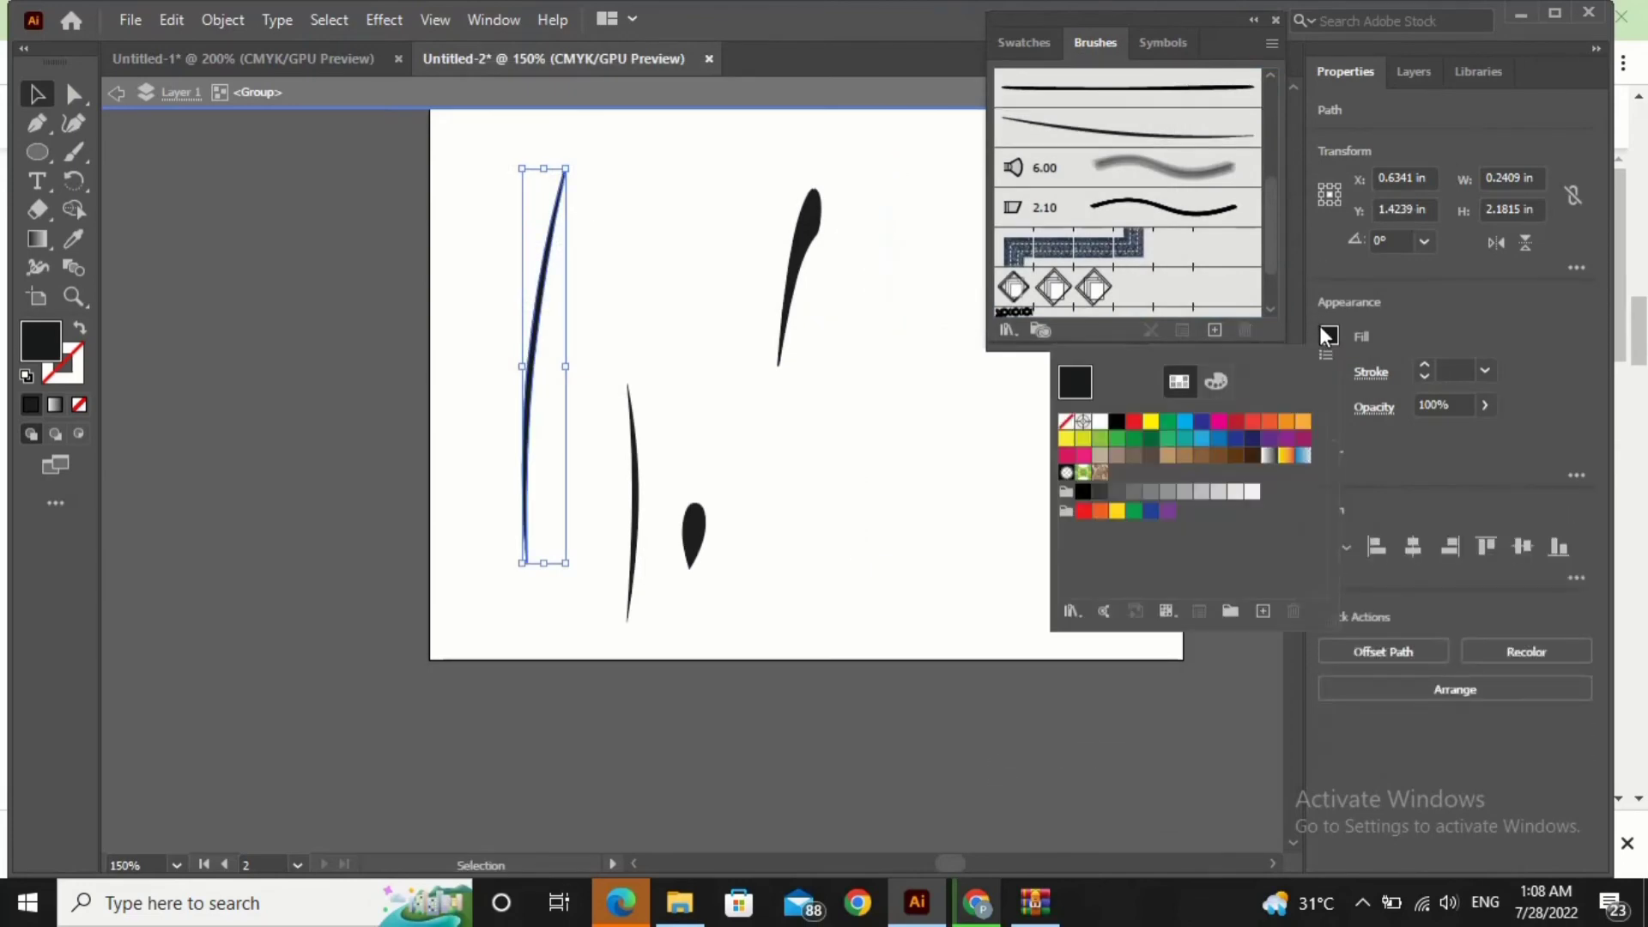
{"action": "left_click", "coordinate": [1067, 422]}
{"action": "left_click", "coordinate": [893, 404]}
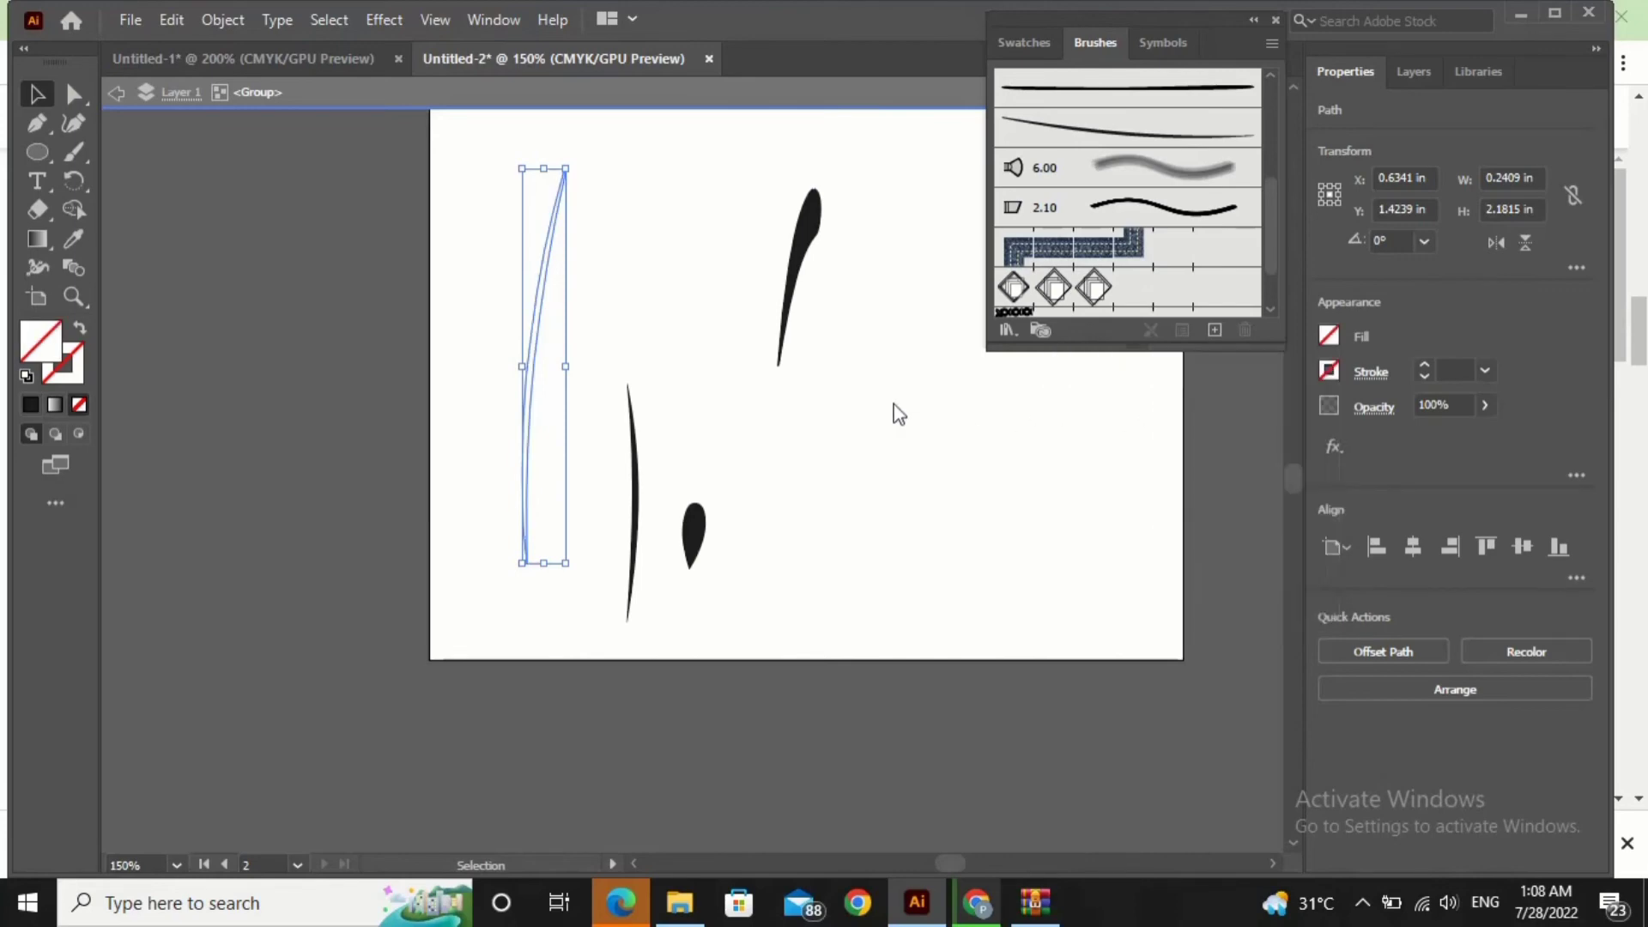
{"action": "left_click", "coordinate": [78, 156]}
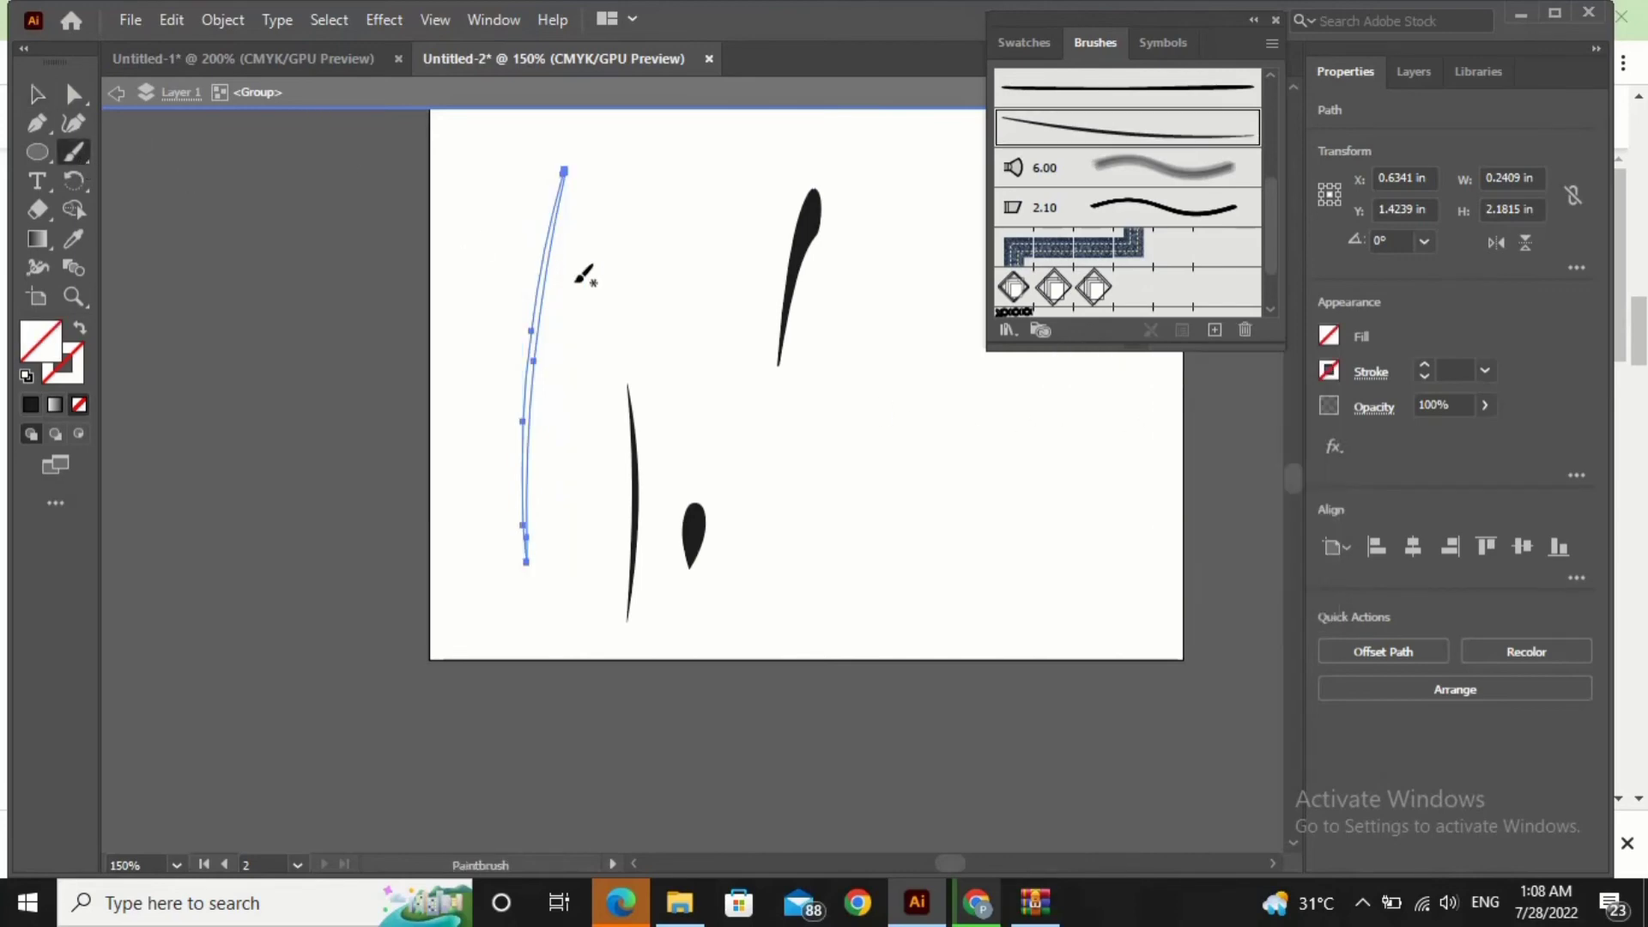
- Try two roughly vertical strokes with the long-blade brush on either side of the curved wedge, and undo both
{"action": "left_click_drag", "start_coordinate": [870, 202], "coordinate": [867, 447]}
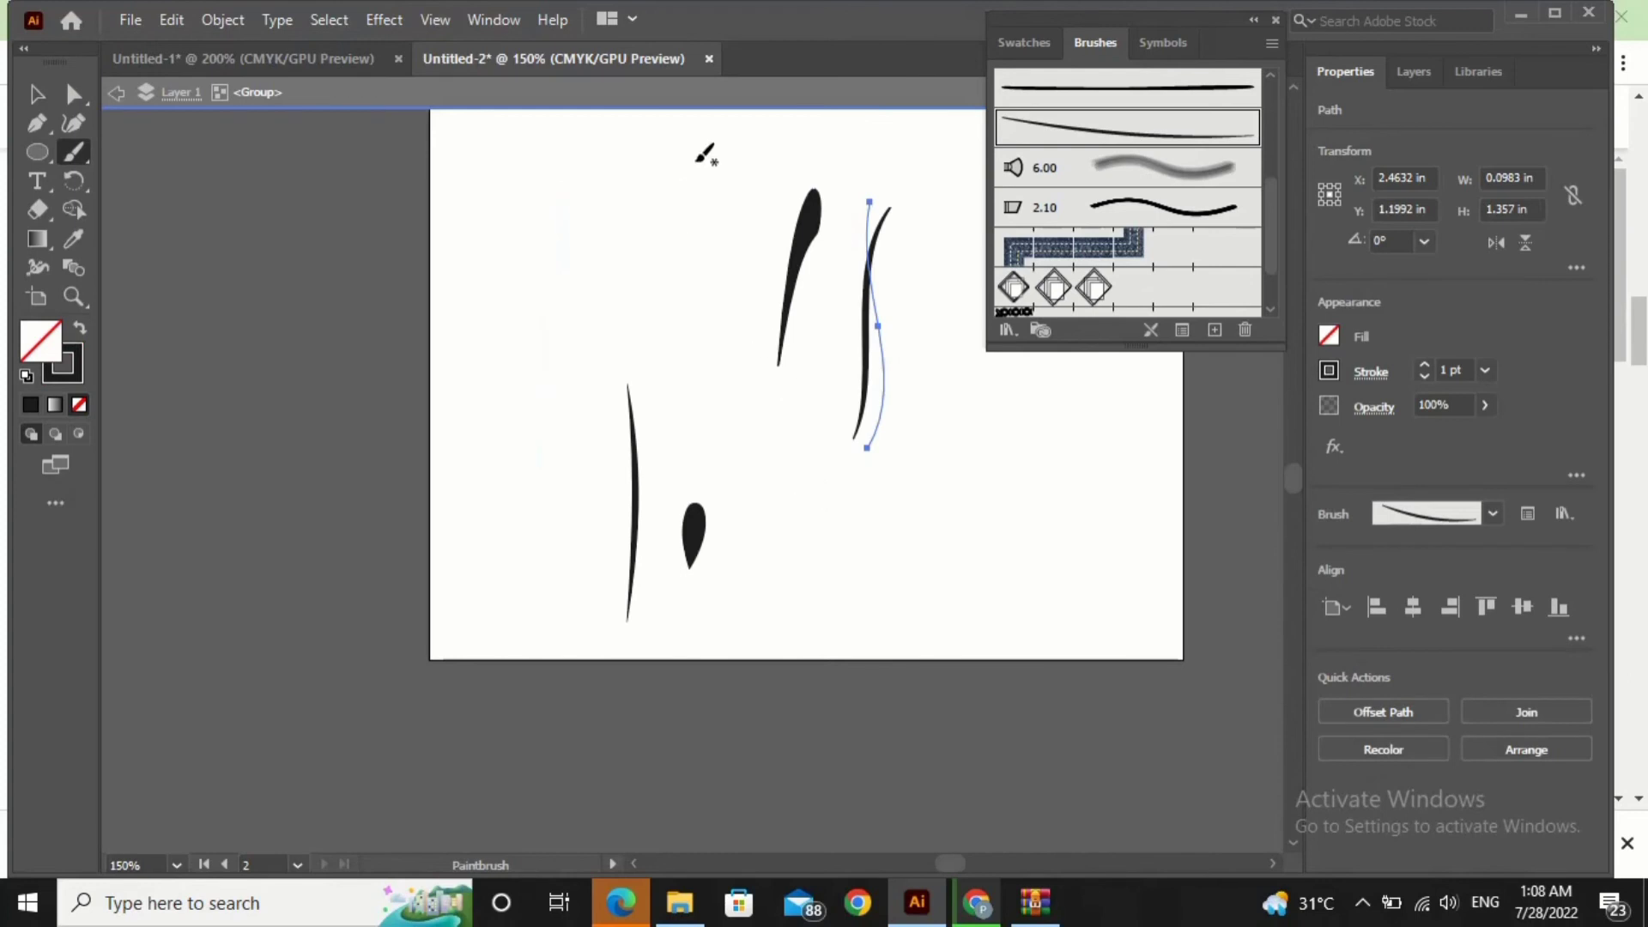
{"action": "left_click_drag", "start_coordinate": [696, 161], "coordinate": [749, 479]}
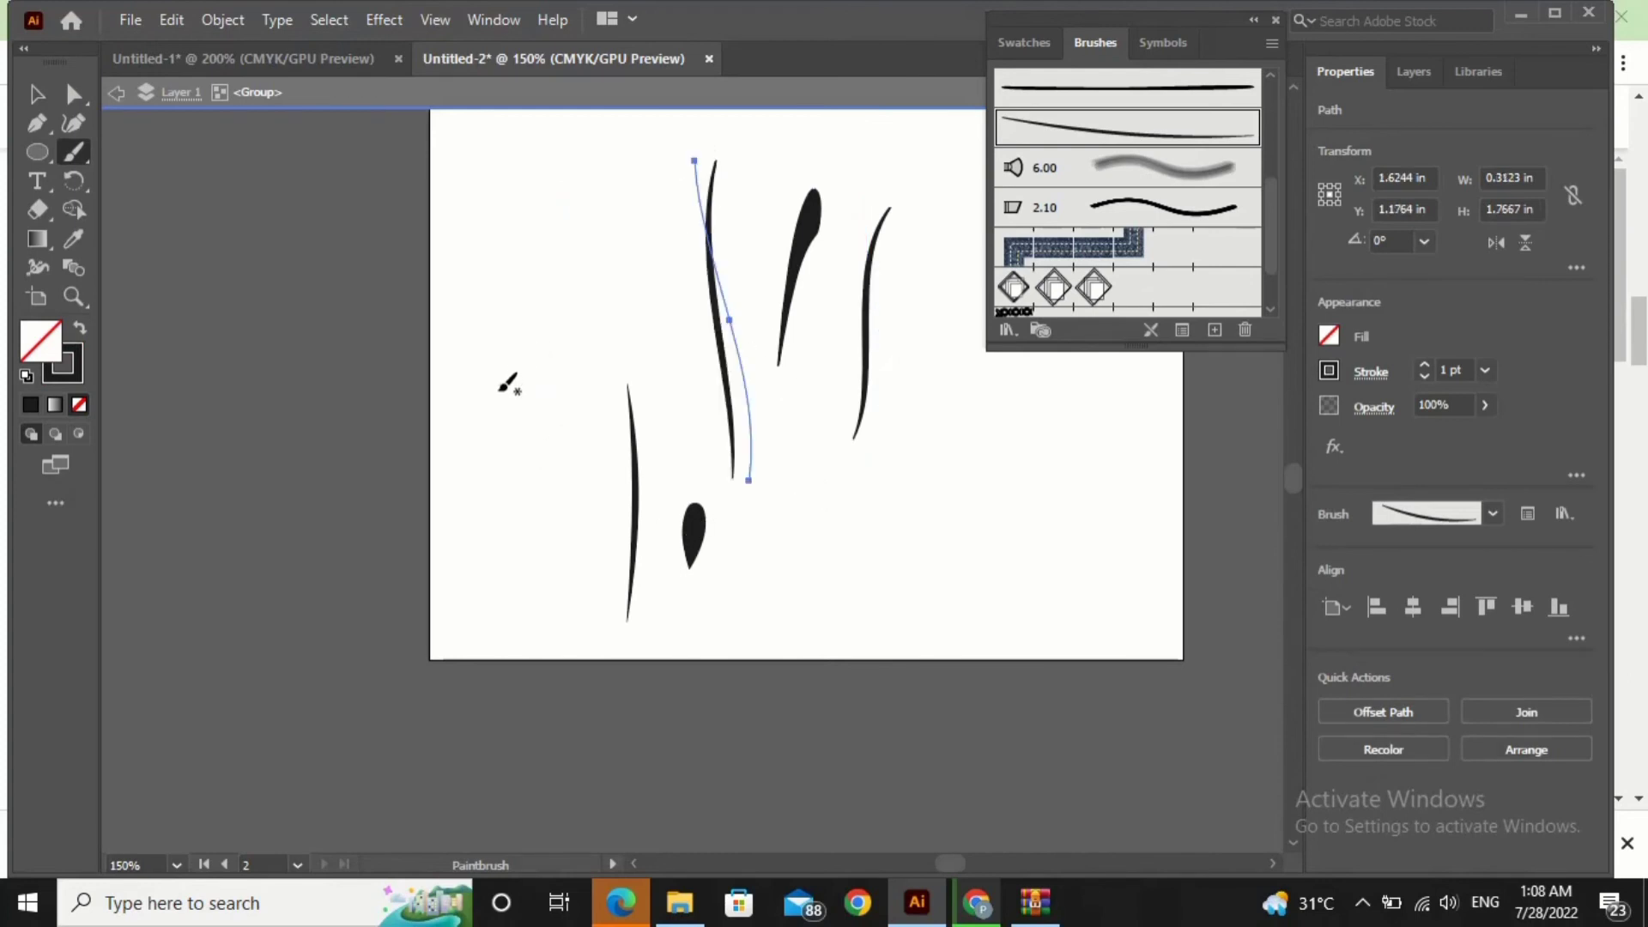
{"action": "key", "text": "ctrl+z"}
{"action": "key", "text": "ctrl+z"}
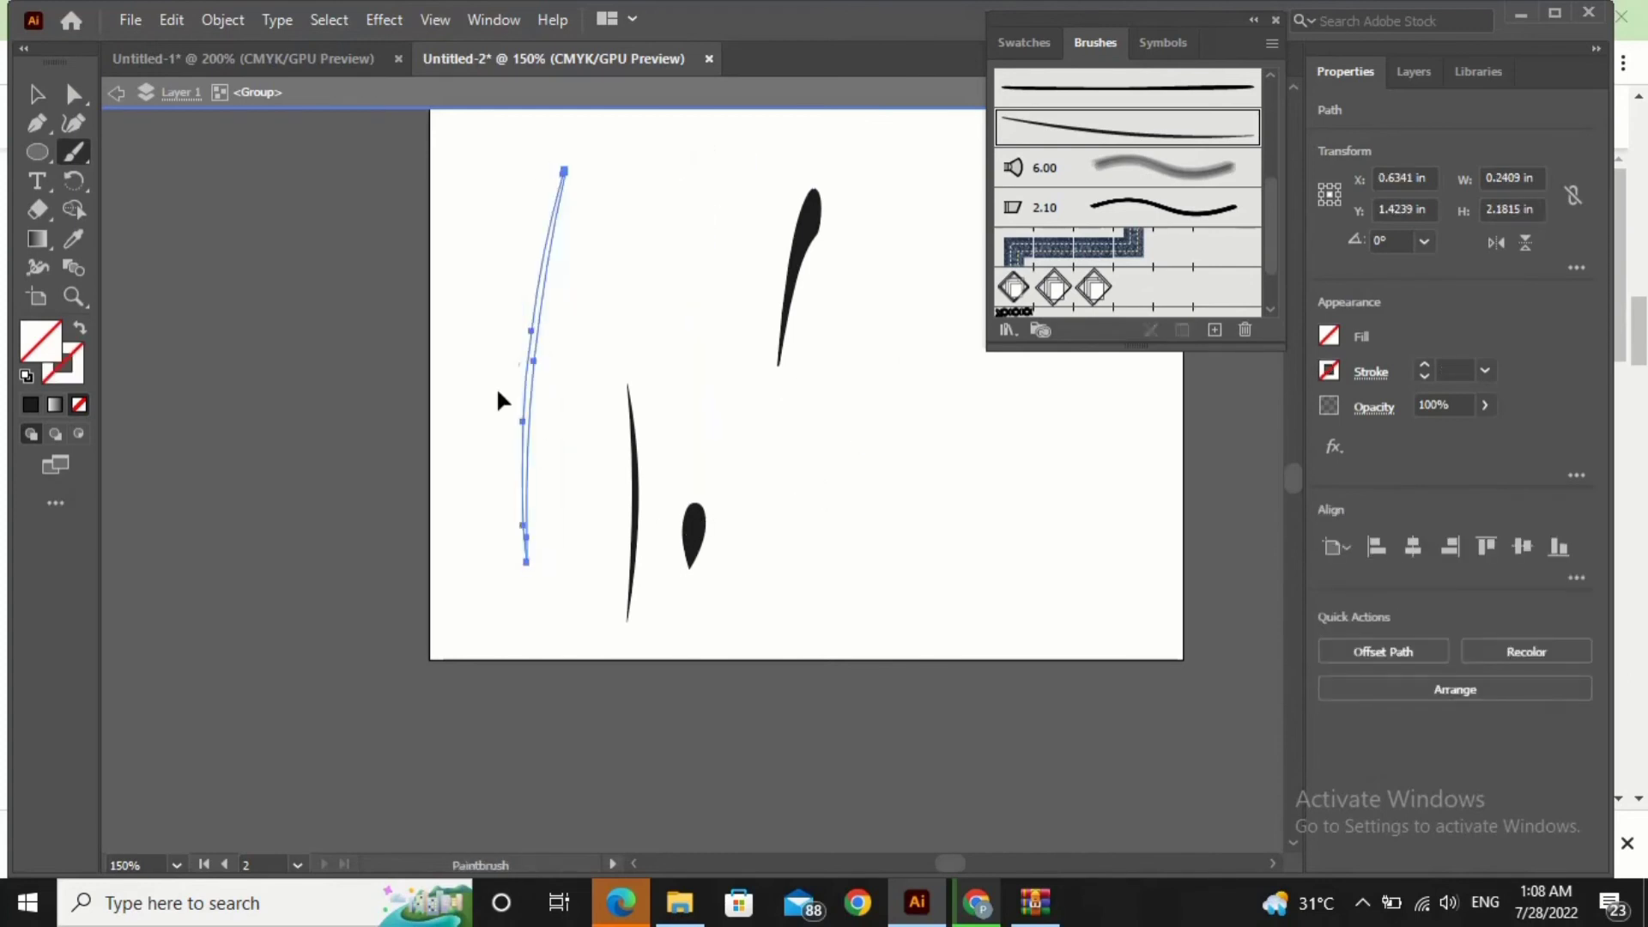
- Undo a trial stroke and paint a curved stroke about 1.51 × 0.57 in beyond the teardrop with the long-blade brush
{"action": "left_click_drag", "start_coordinate": [691, 453], "coordinate": [720, 454]}
{"action": "mouse_move", "coordinate": [925, 448]}
{"action": "left_mouse_down"}
{"action": "mouse_move", "coordinate": [888, 349]}
{"action": "mouse_move", "coordinate": [847, 385]}
{"action": "mouse_move", "coordinate": [875, 442]}
{"action": "left_mouse_up"}
{"action": "key", "text": "ctrl+z"}
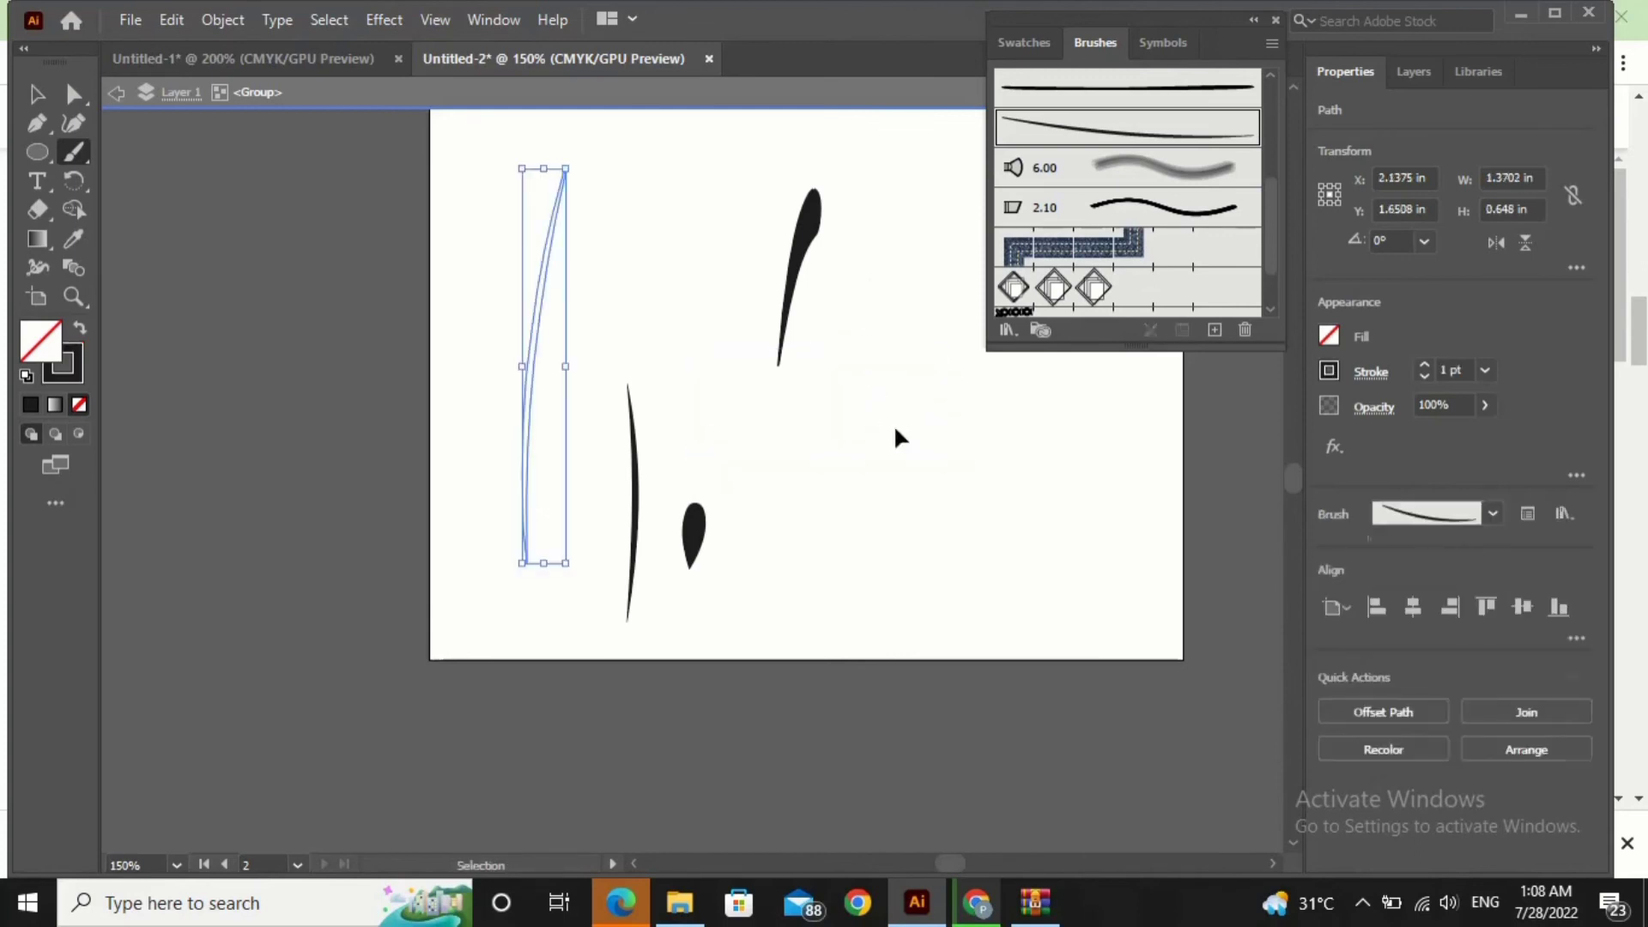
{"action": "left_click_drag", "start_coordinate": [752, 470], "coordinate": [1040, 376]}
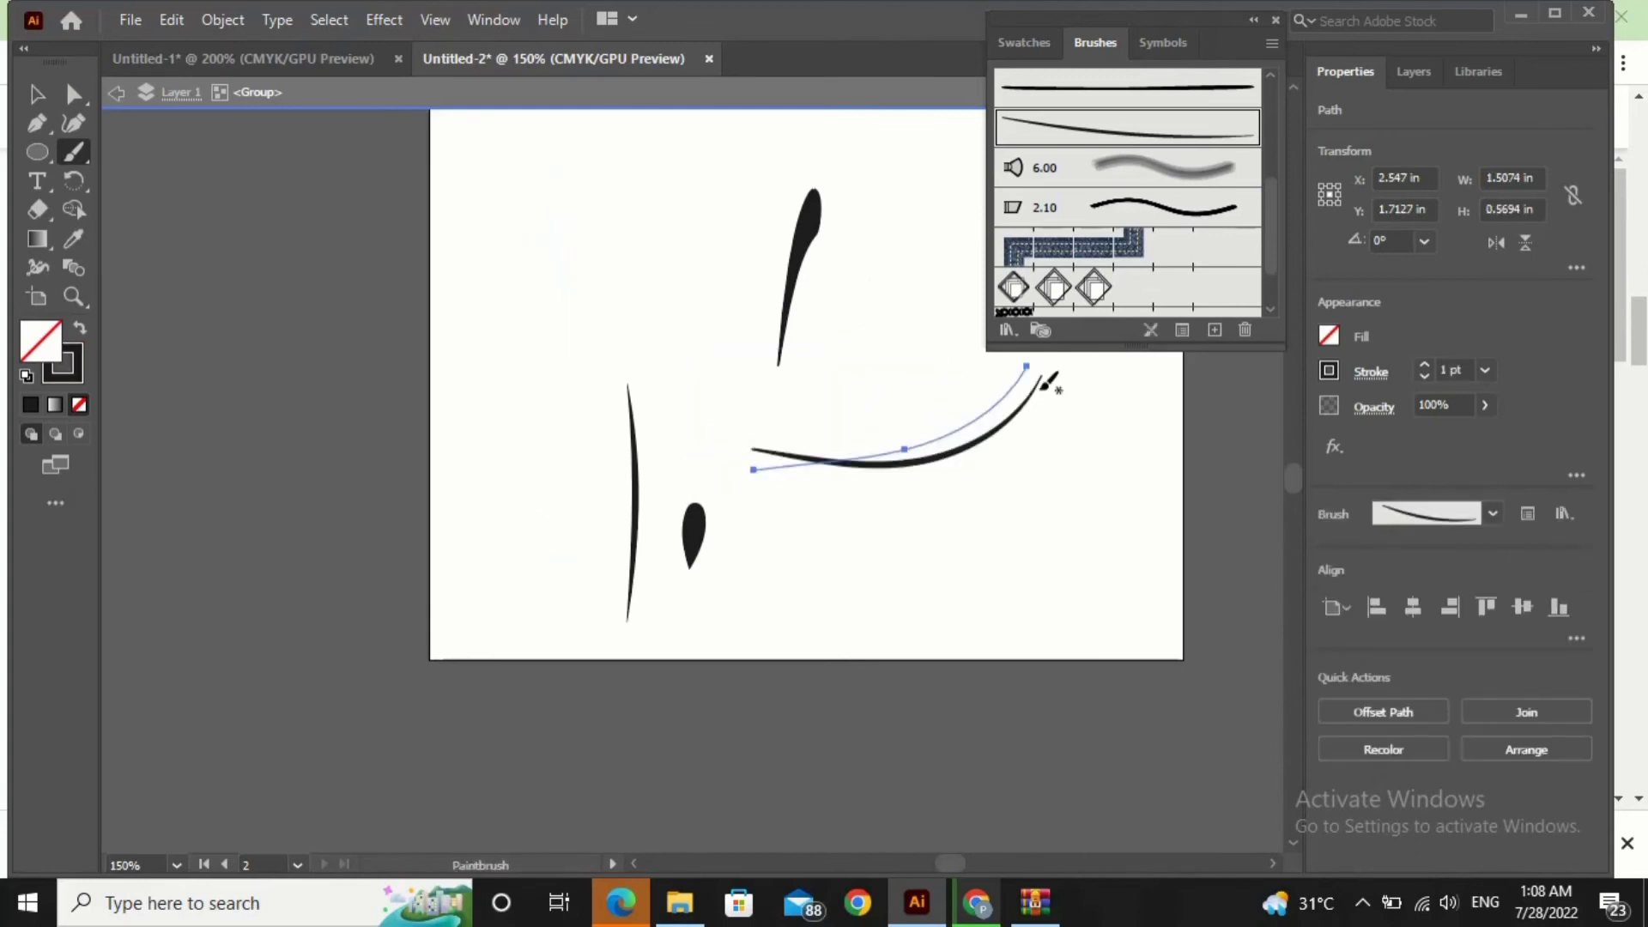
- Try several short curls and a longer S-shaped stroke around the painted curve with the long-blade brush, and undo them
{"action": "mouse_move", "coordinate": [998, 434]}
{"action": "left_mouse_down"}
{"action": "mouse_move", "coordinate": [1029, 439]}
{"action": "mouse_move", "coordinate": [999, 436]}
{"action": "mouse_move", "coordinate": [995, 460]}
{"action": "left_mouse_up"}
{"action": "key", "text": "ctrl+z"}
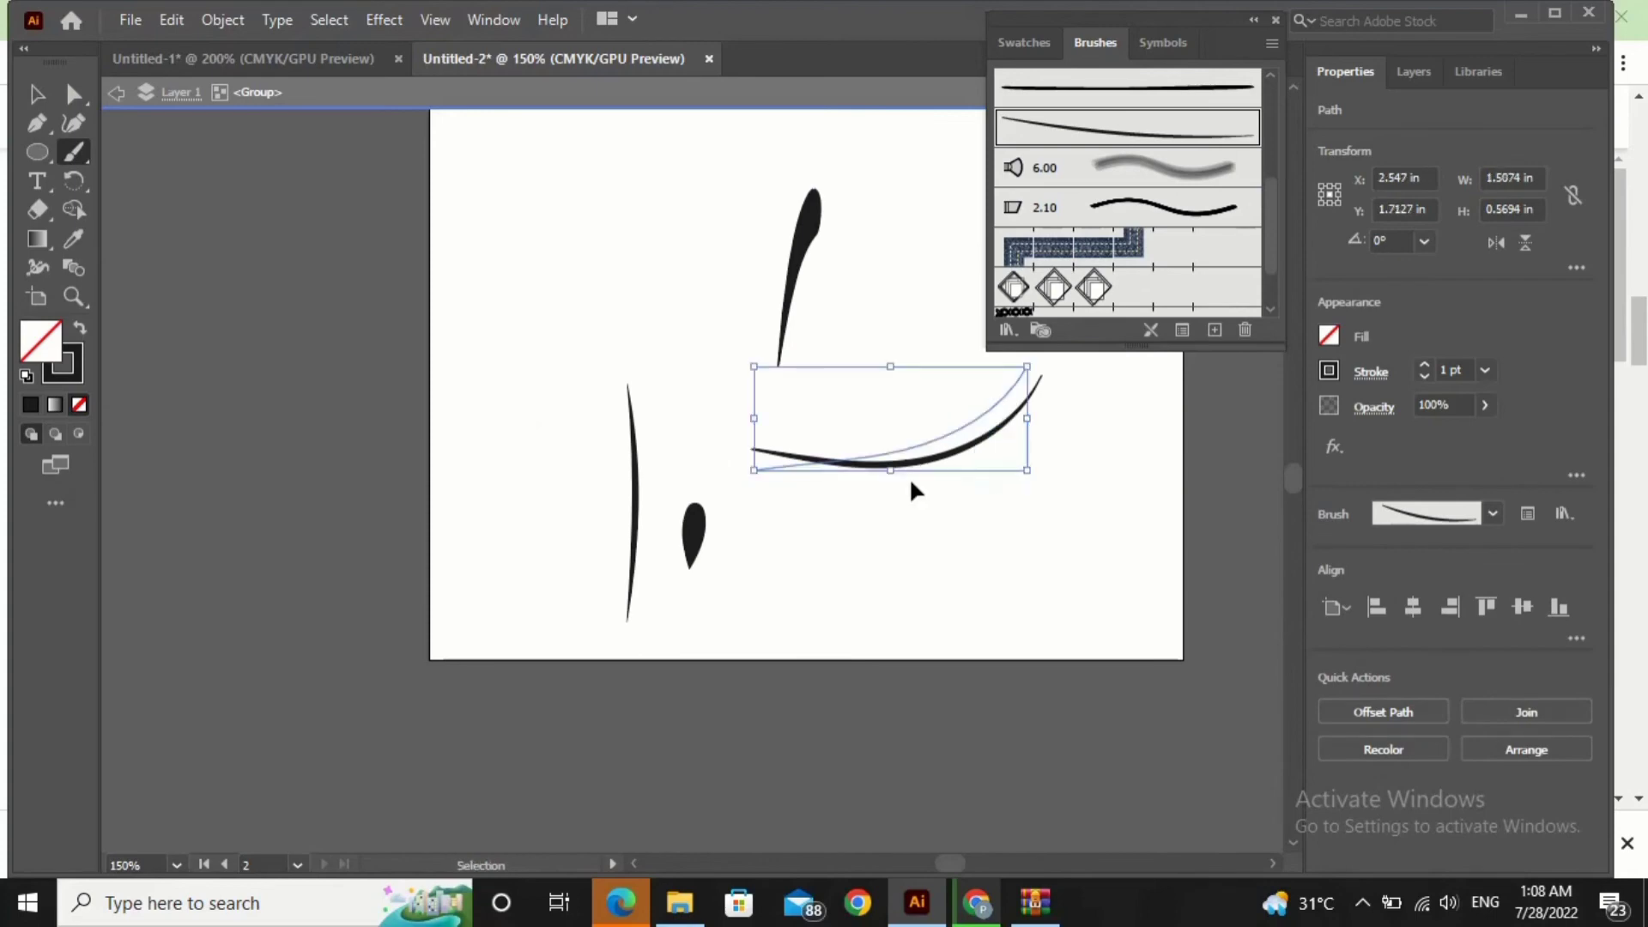
{"action": "mouse_move", "coordinate": [954, 451]}
{"action": "left_mouse_down"}
{"action": "mouse_move", "coordinate": [958, 396]}
{"action": "mouse_move", "coordinate": [923, 406]}
{"action": "mouse_move", "coordinate": [918, 442]}
{"action": "mouse_move", "coordinate": [959, 435]}
{"action": "left_mouse_up"}
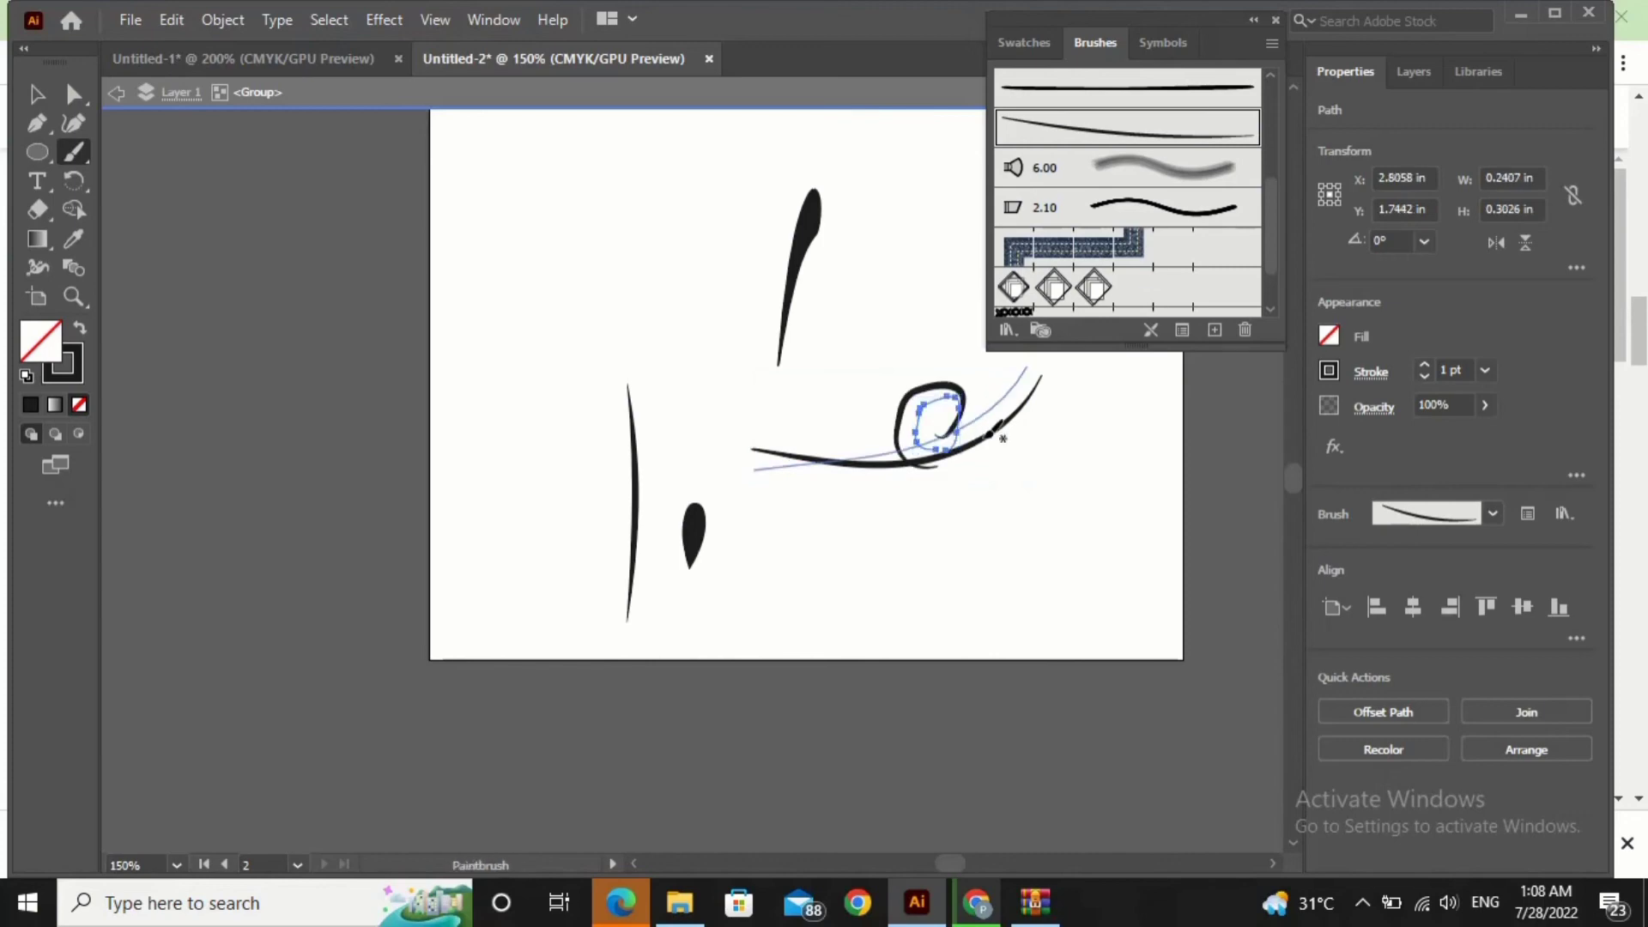
{"action": "key", "text": "ctrl+z"}
{"action": "left_click_drag", "start_coordinate": [978, 444], "coordinate": [987, 470]}
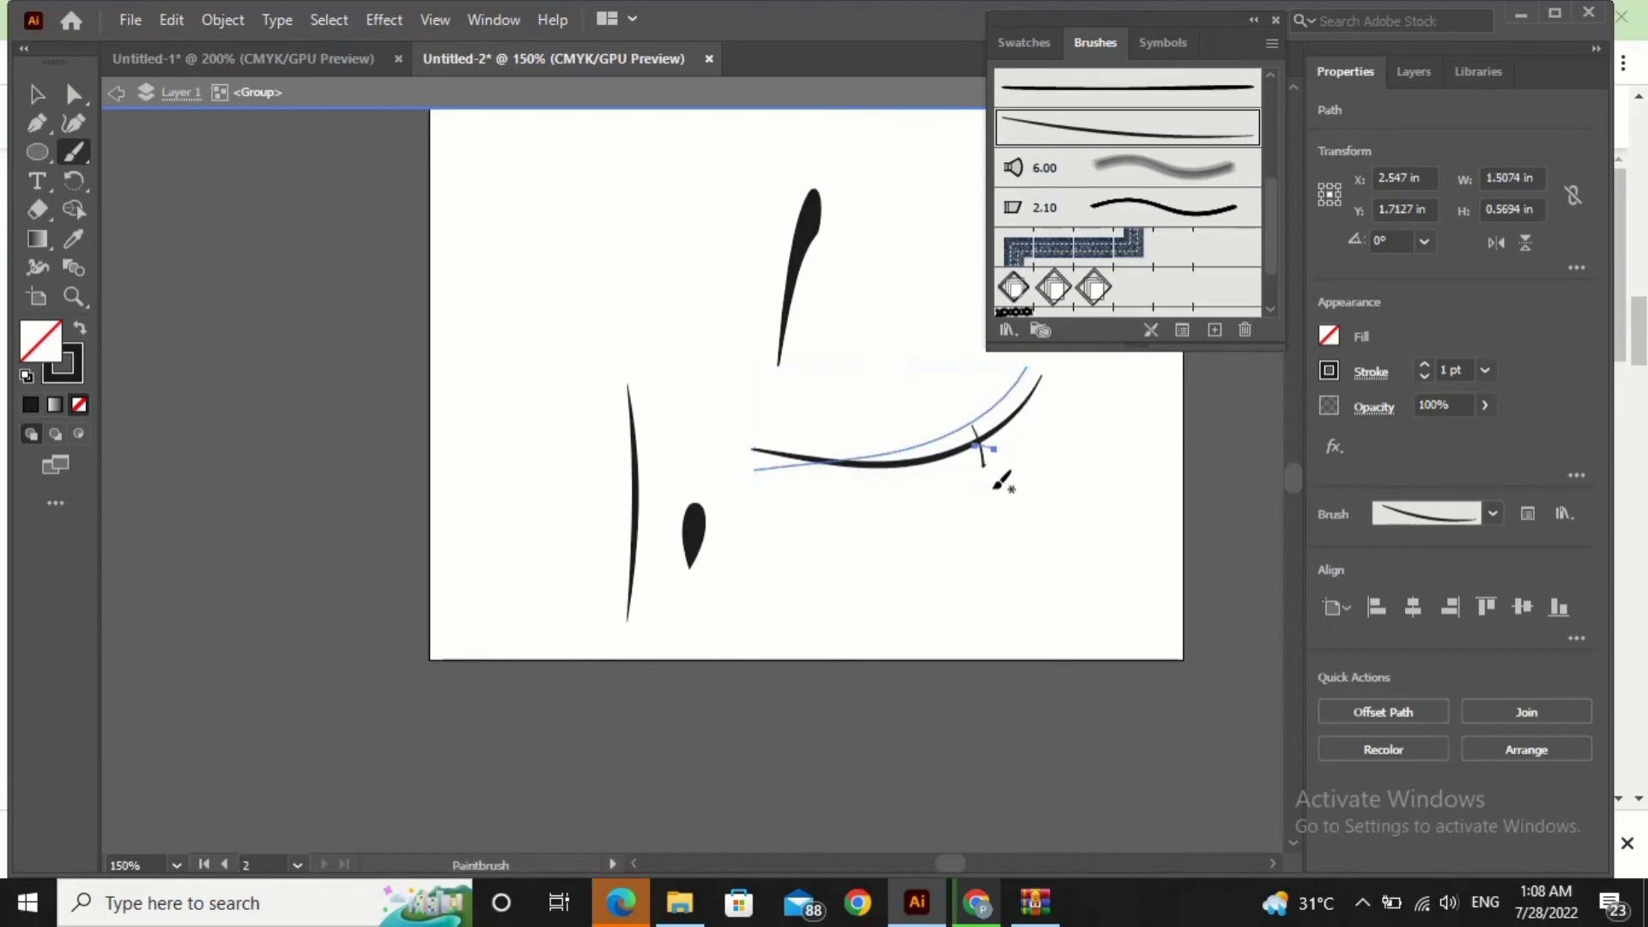
{"action": "left_click_drag", "start_coordinate": [873, 513], "coordinate": [1132, 357]}
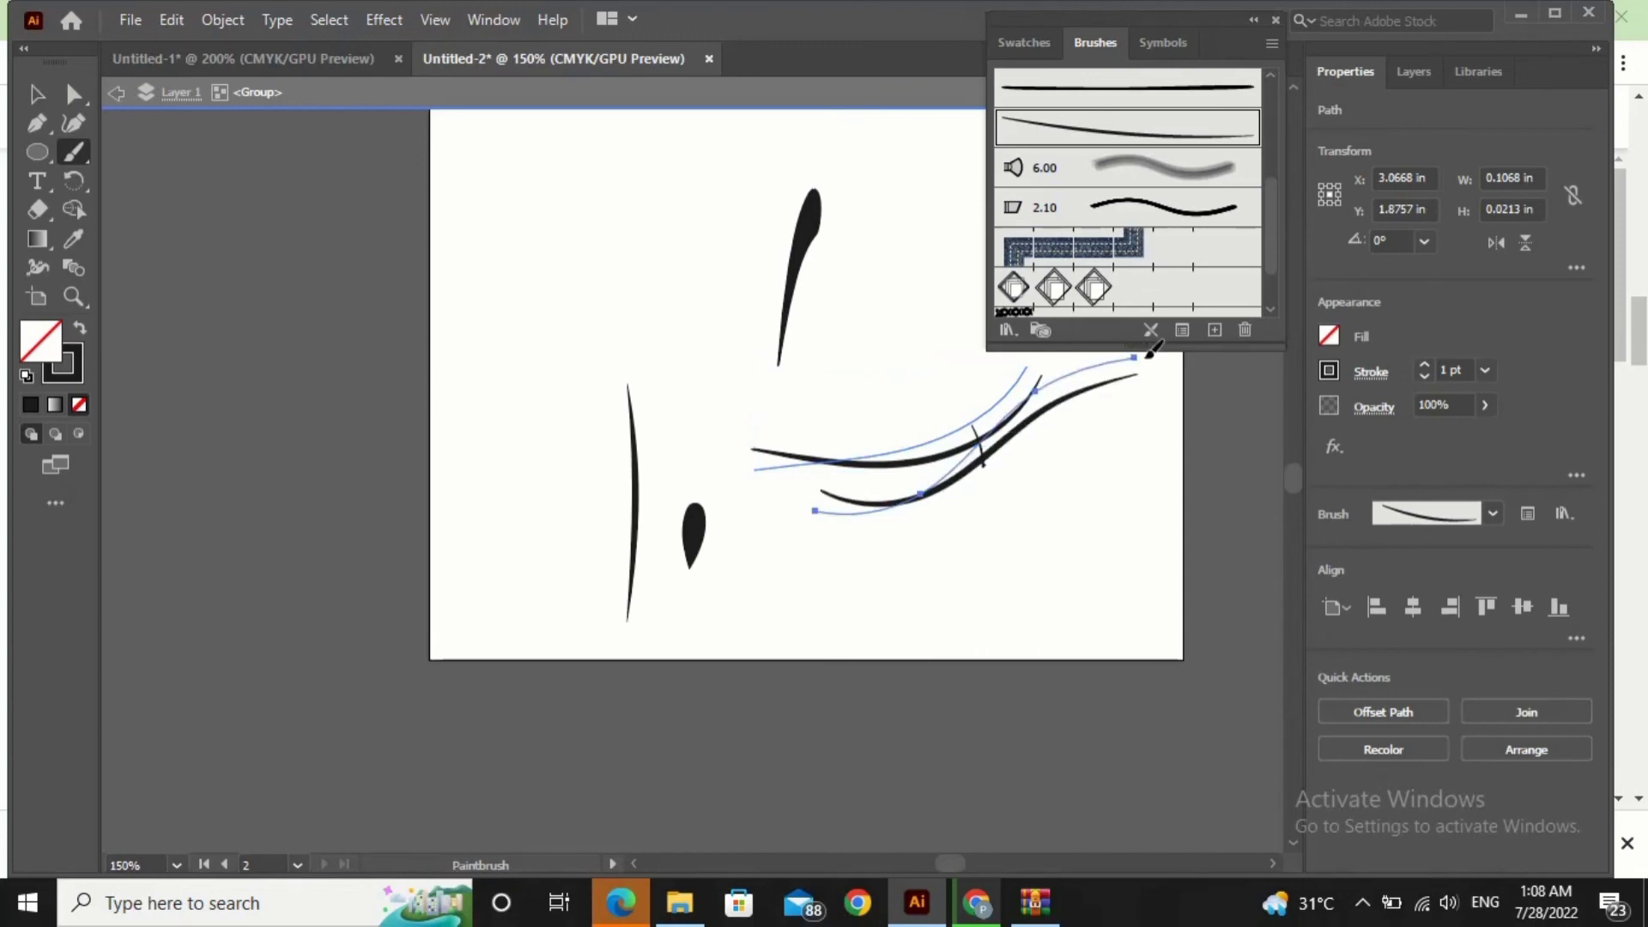
{"action": "key", "text": "ctrl+z"}
{"action": "key", "text": "ctrl+z"}
{"action": "key", "text": "ctrl+z"}
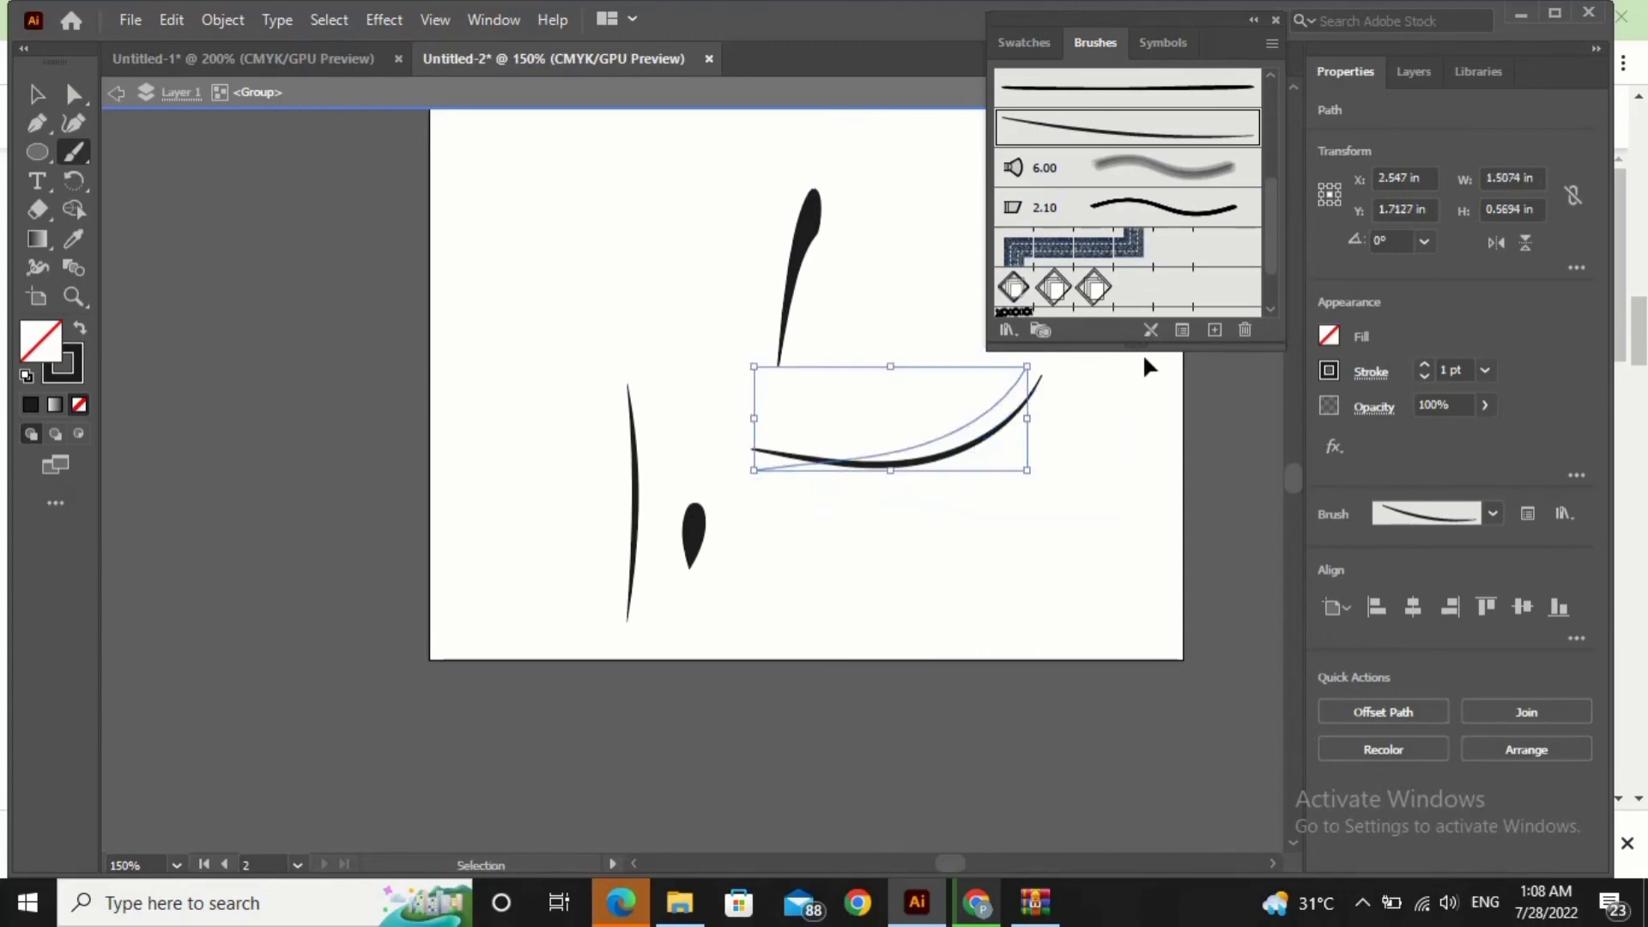
- Try four long, roughly vertical strokes across the artboard with the long-blade brush, and undo them
{"action": "left_click_drag", "start_coordinate": [932, 257], "coordinate": [969, 584]}
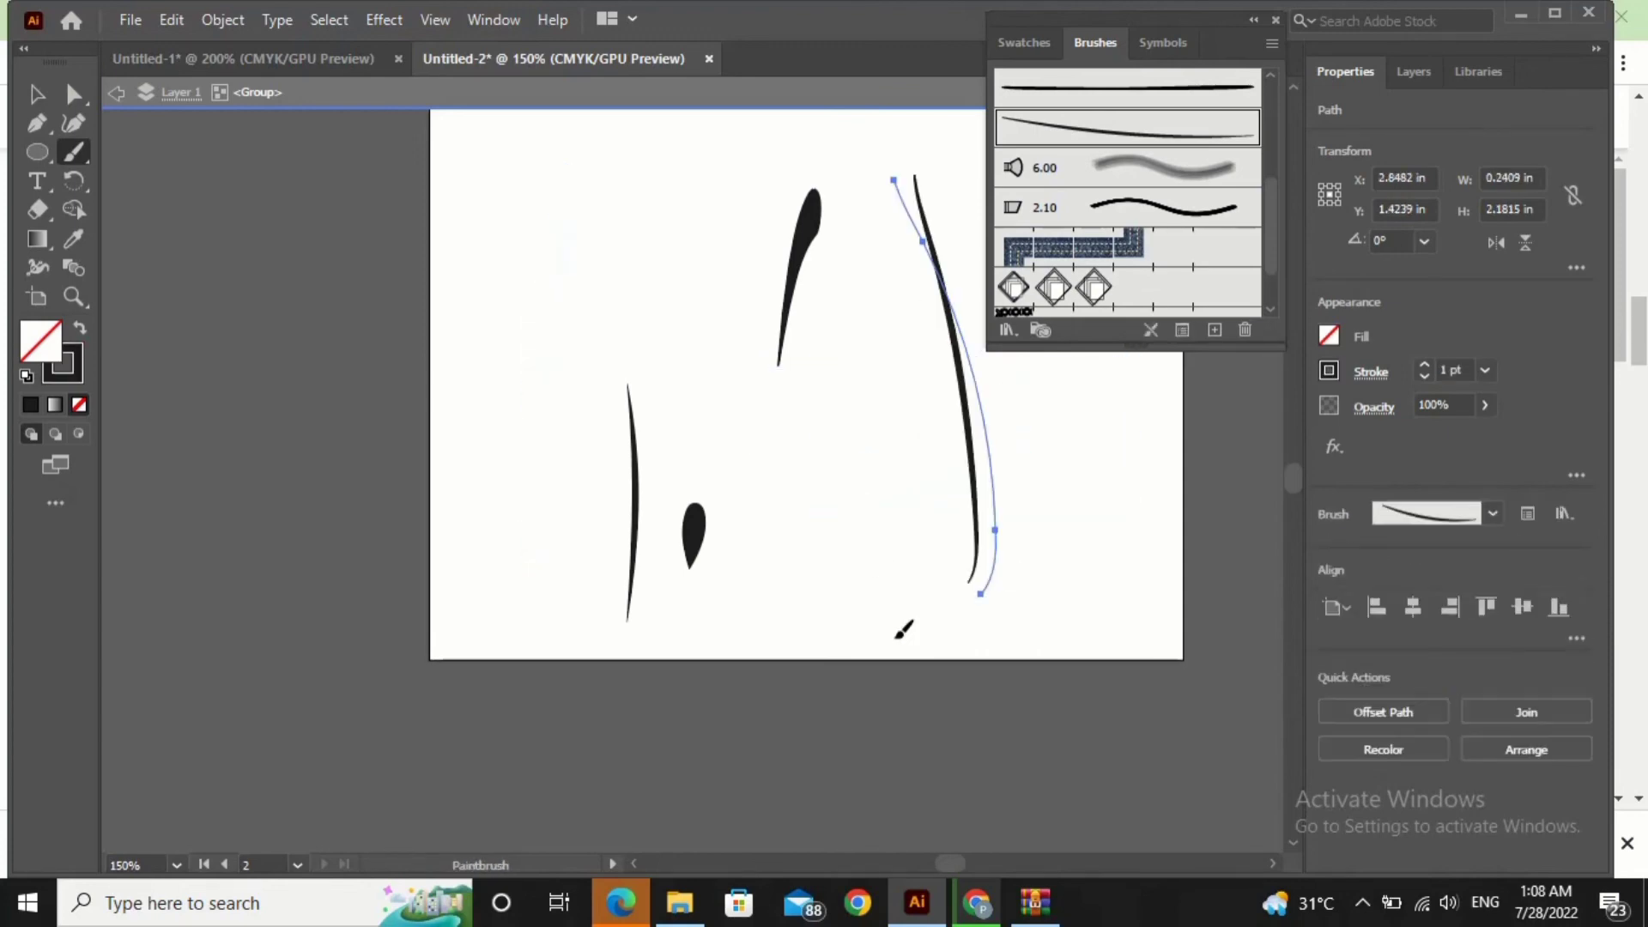
{"action": "left_click_drag", "start_coordinate": [853, 228], "coordinate": [914, 506]}
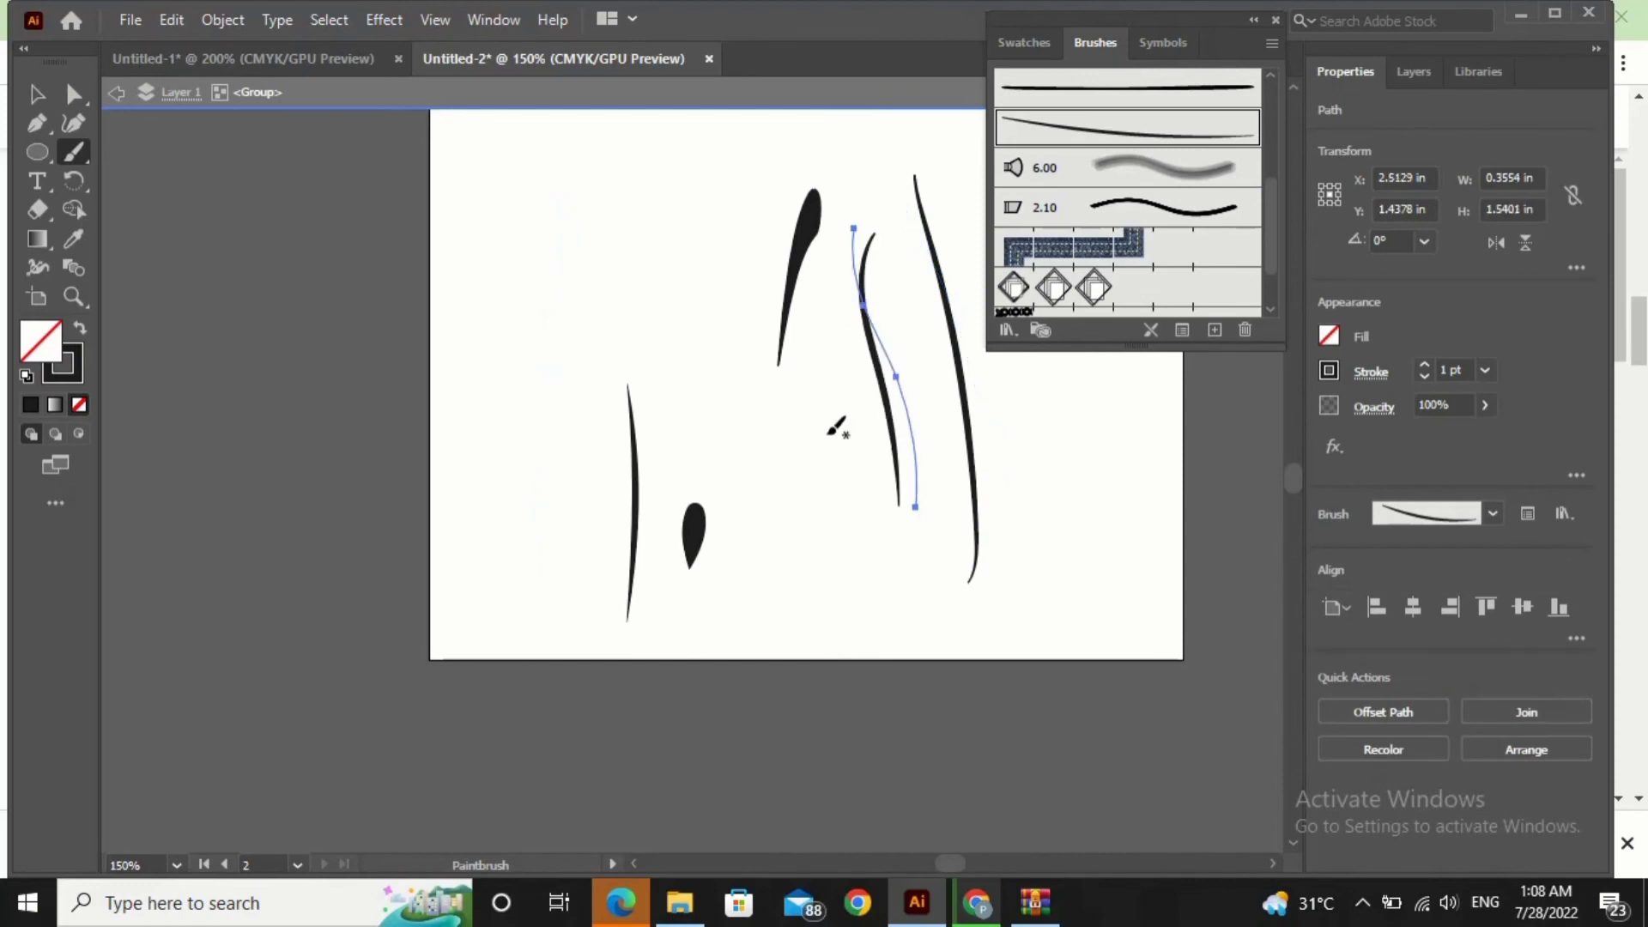
{"action": "left_click_drag", "start_coordinate": [682, 117], "coordinate": [752, 466]}
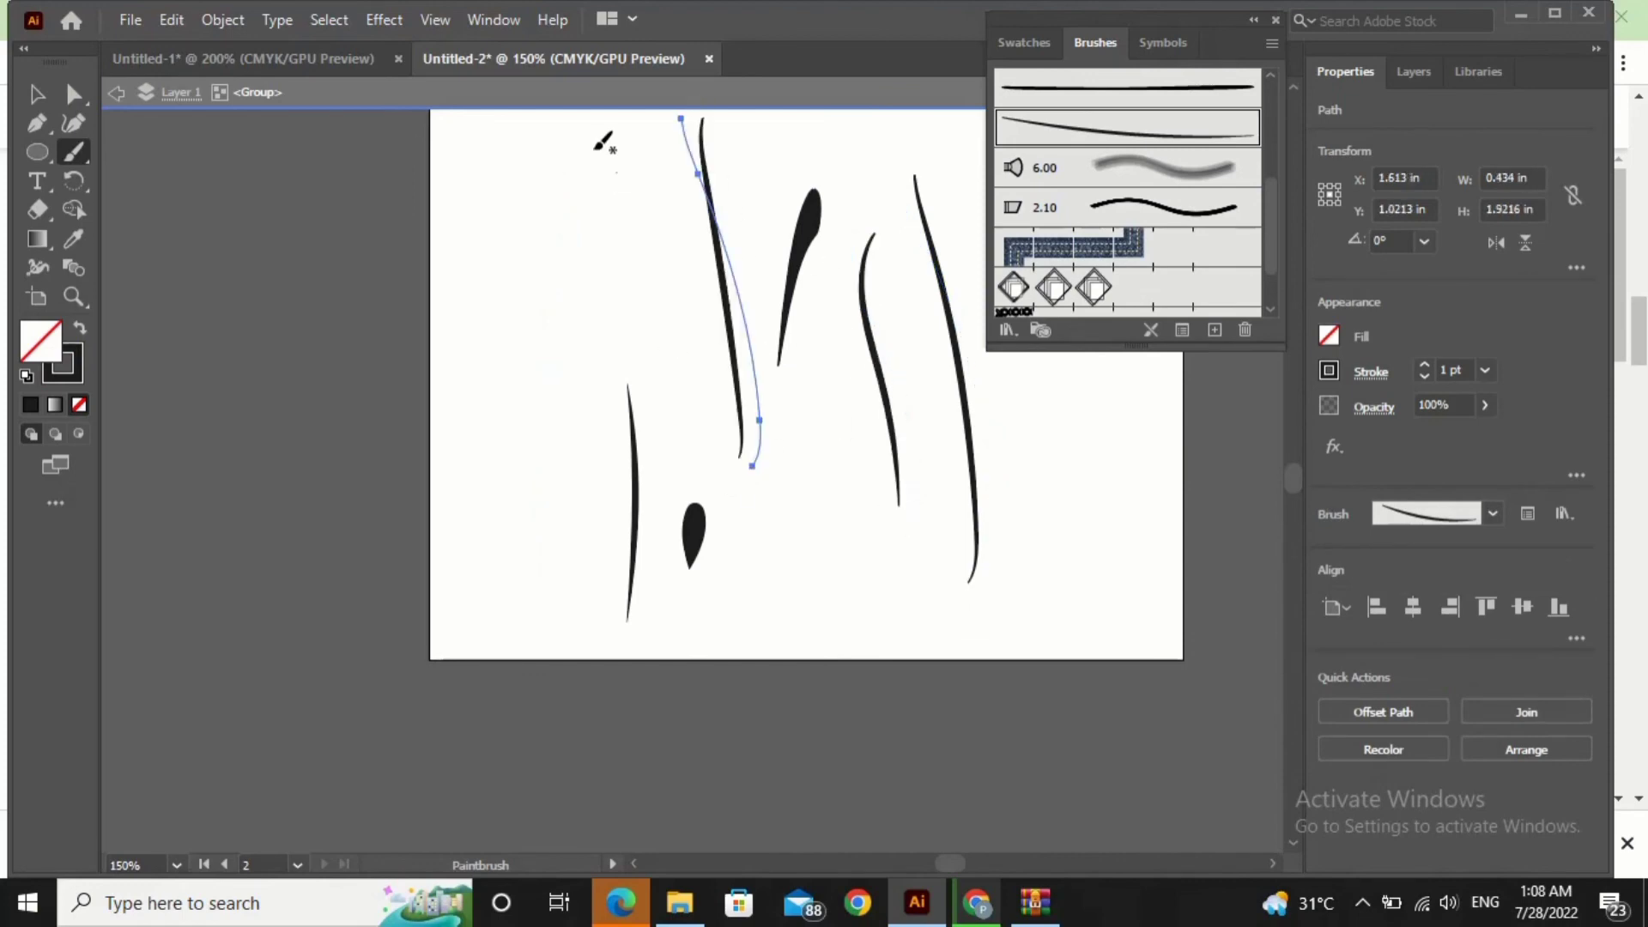
{"action": "mouse_move", "coordinate": [590, 148]}
{"action": "left_mouse_down"}
{"action": "mouse_move", "coordinate": [663, 446]}
{"action": "mouse_move", "coordinate": [645, 465]}
{"action": "left_mouse_up"}
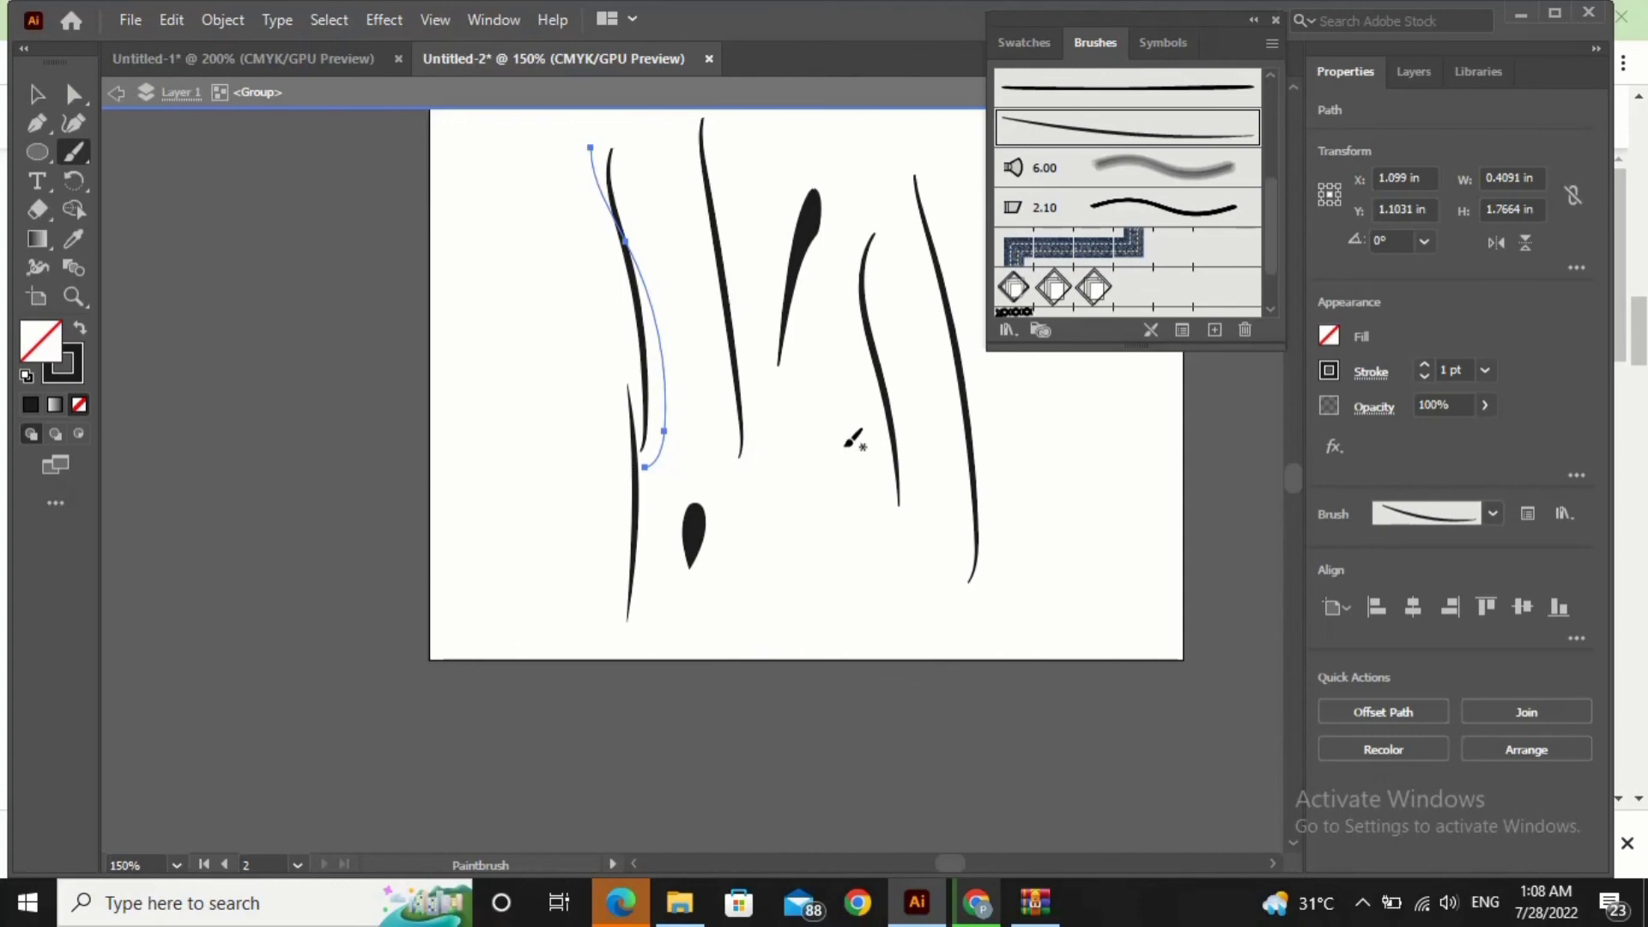
{"action": "key", "text": "ctrl+z"}
{"action": "key", "text": "ctrl+z"}
{"action": "key", "text": "ctrl+z"}
{"action": "key", "text": "ctrl+z"}
{"action": "key", "text": "ctrl+z"}
{"action": "key", "text": "ctrl+z"}
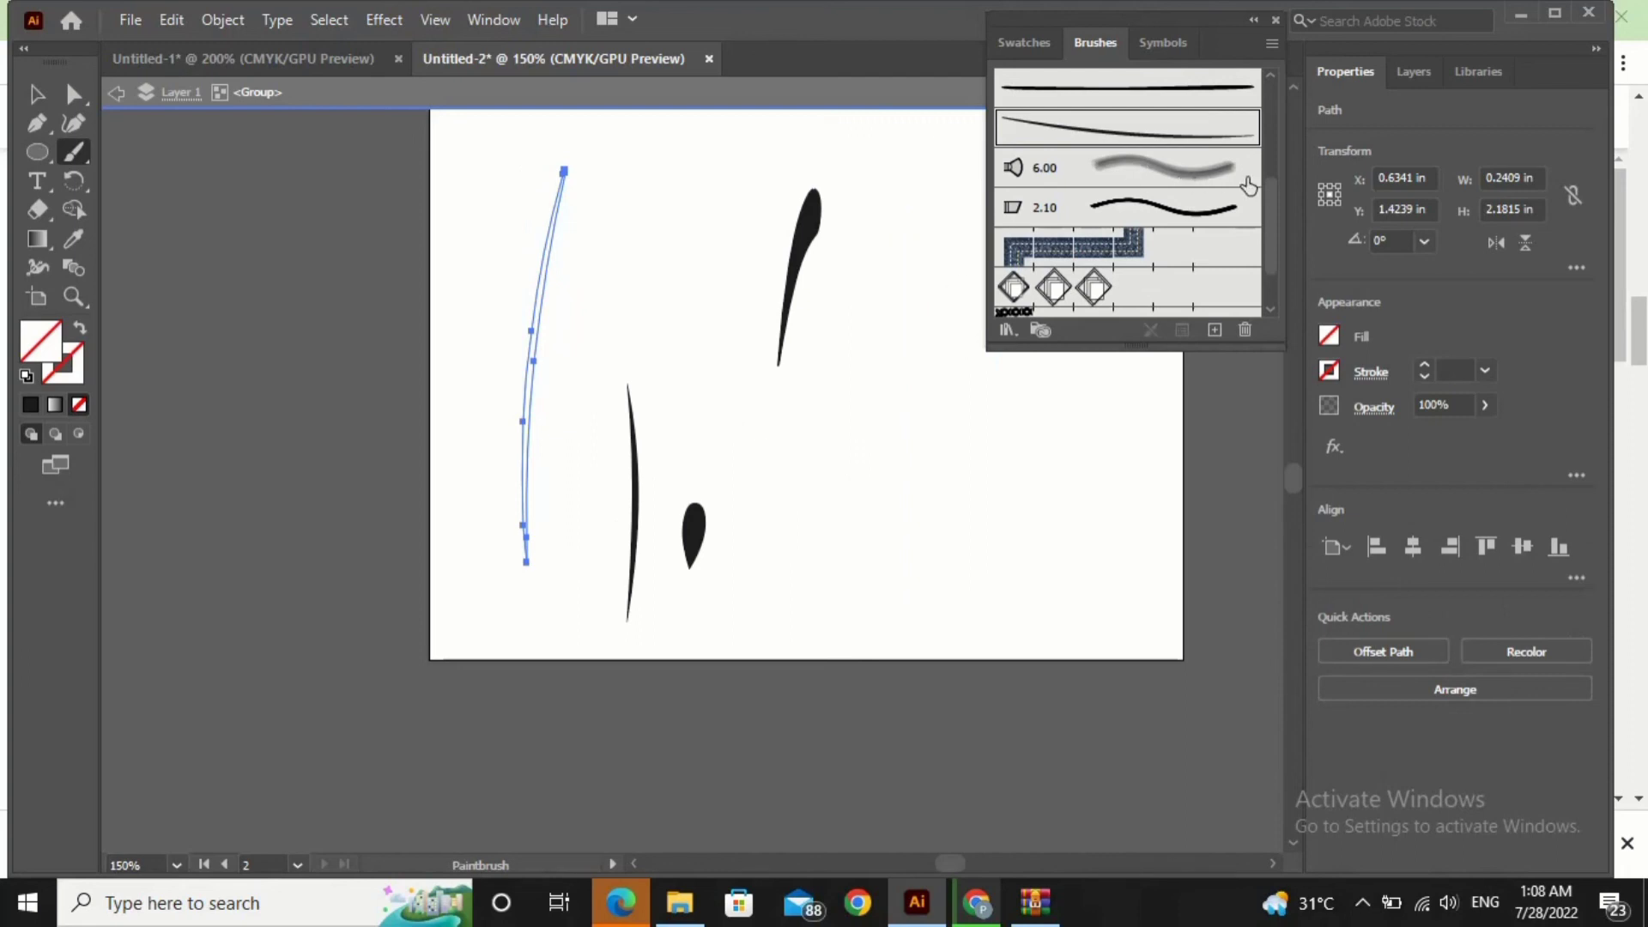
- Apply the long-blade brush to the selected blade outline and paint a near-vertical stroke about 0.32 × 1.74 in beyond the curved wedge
{"action": "mouse_move", "coordinate": [1270, 186]}
{"action": "left_mouse_down"}
{"action": "mouse_move", "coordinate": [1269, 221]}
{"action": "mouse_move", "coordinate": [1266, 161]}
{"action": "left_mouse_up"}
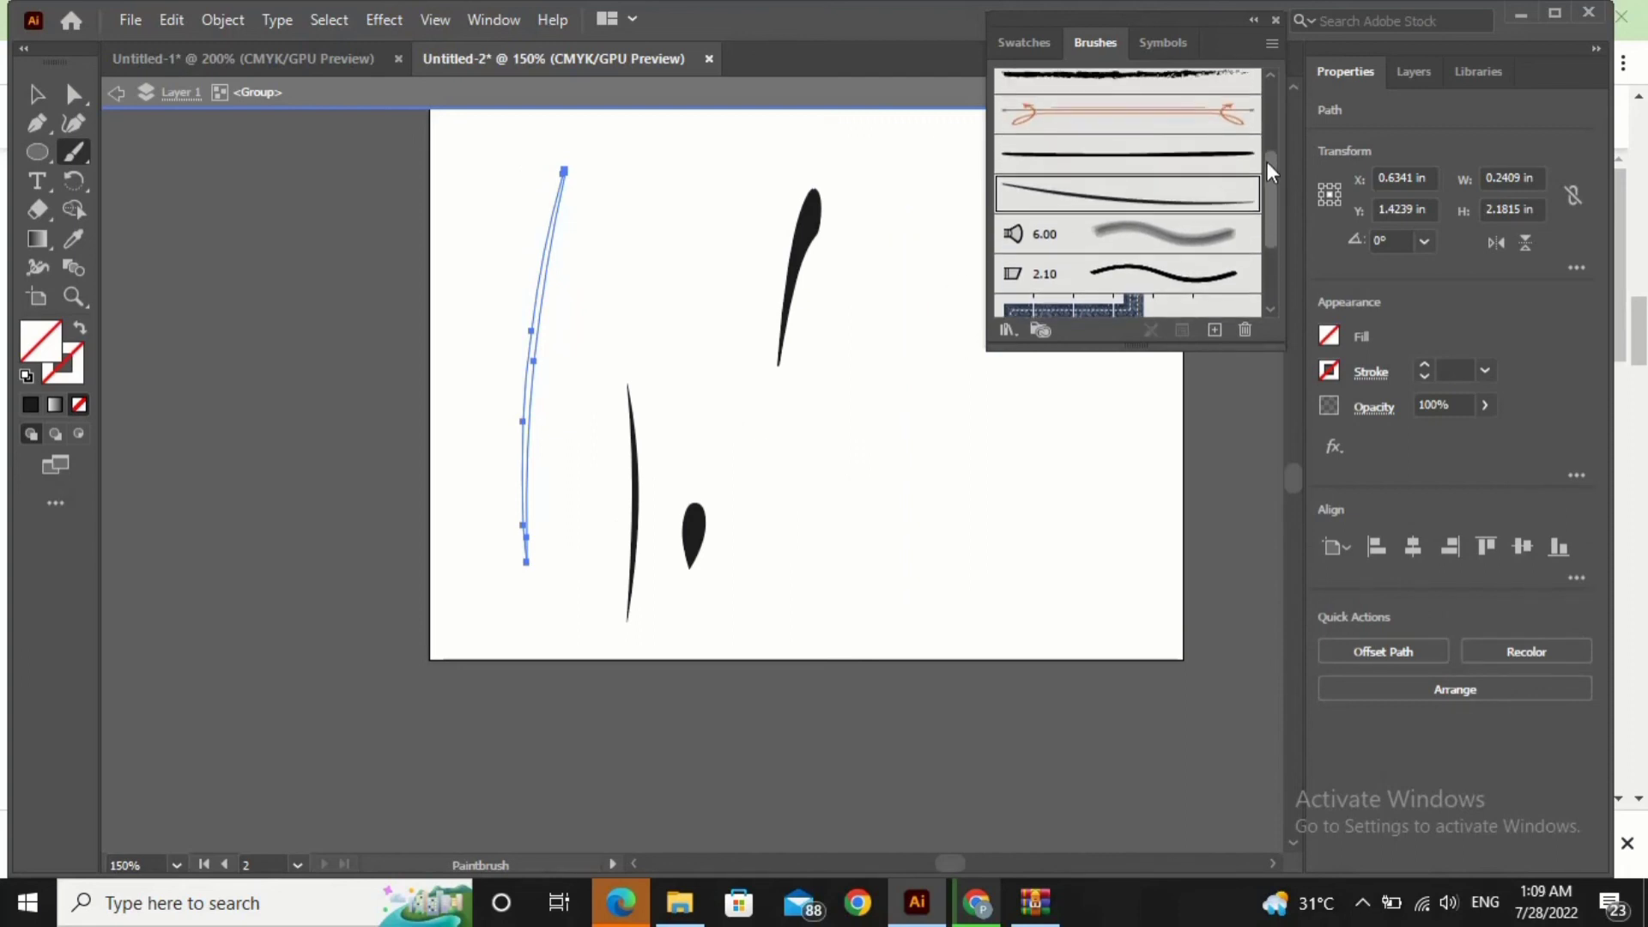
{"action": "left_click", "coordinate": [1145, 198]}
{"action": "mouse_move", "coordinate": [864, 204]}
{"action": "left_mouse_down"}
{"action": "mouse_move", "coordinate": [916, 338]}
{"action": "mouse_move", "coordinate": [920, 517]}
{"action": "left_mouse_up"}
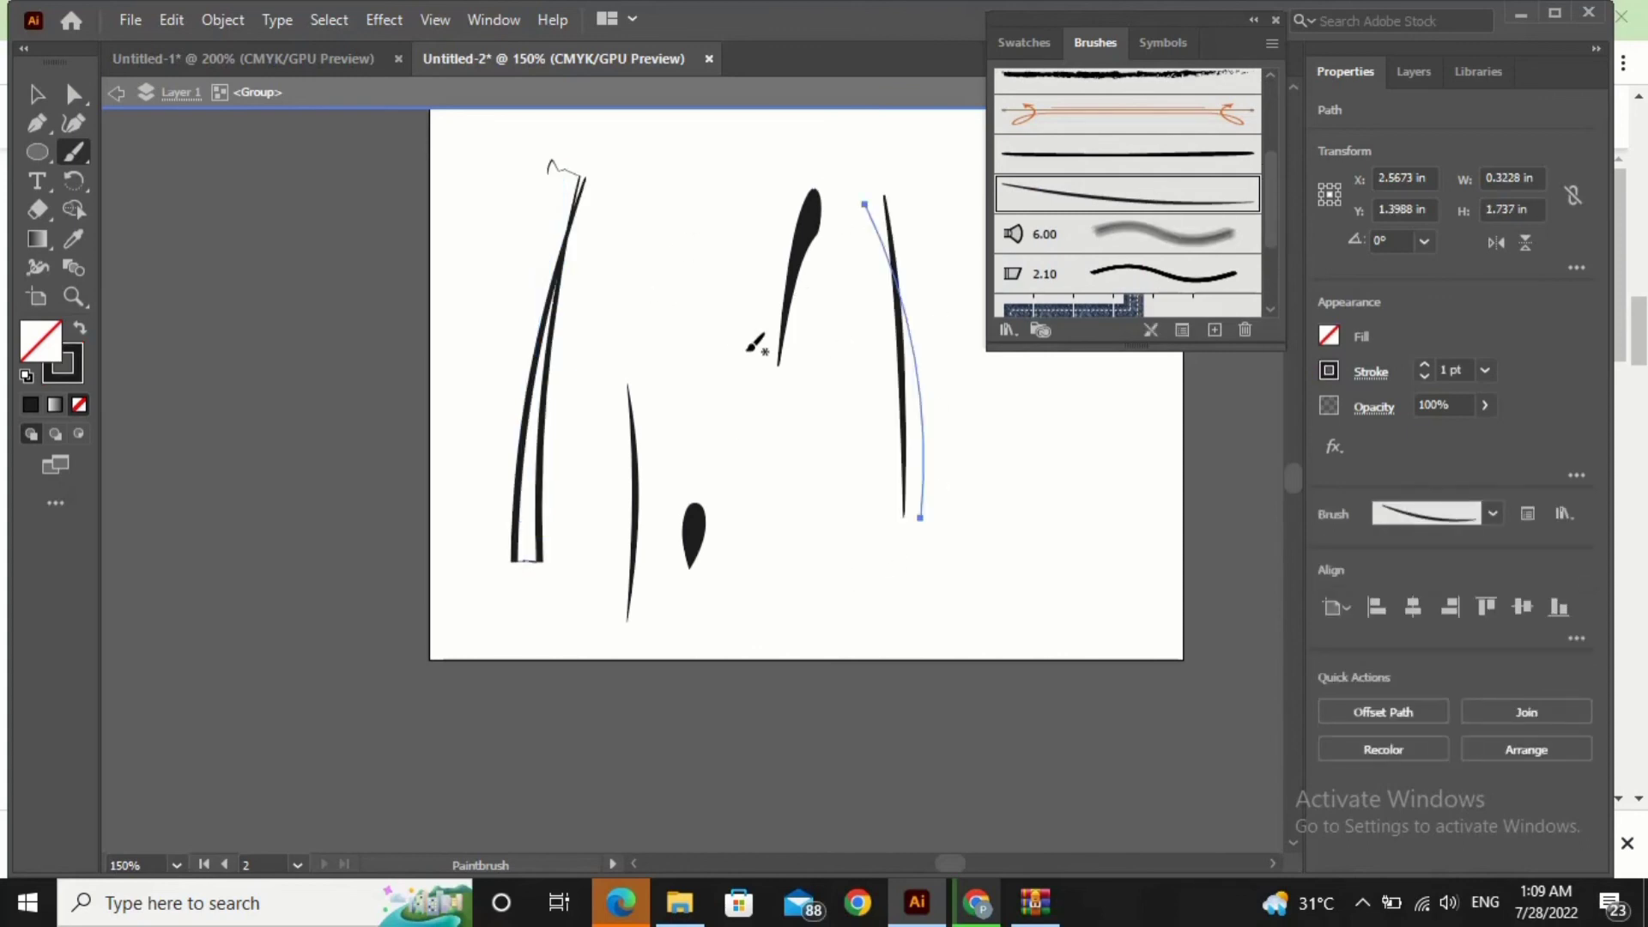